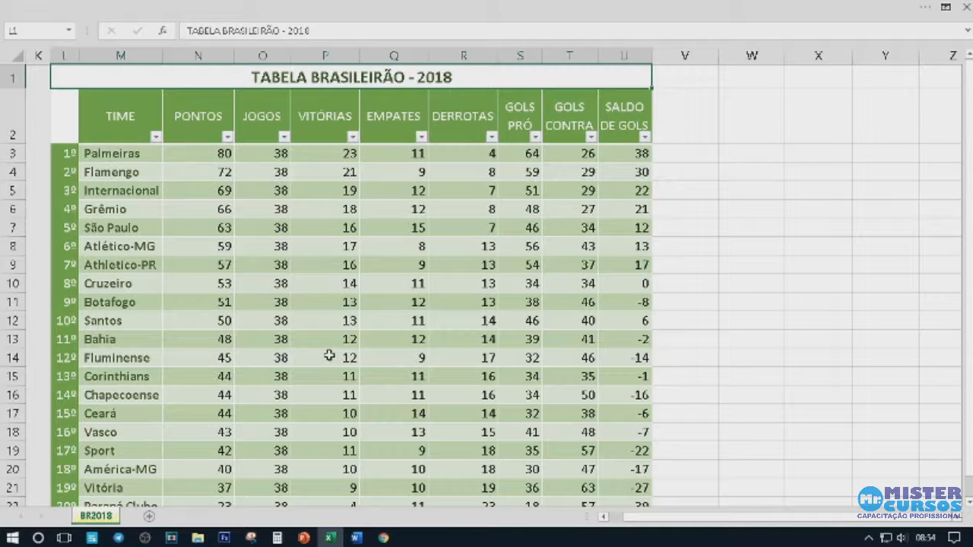
Review the team ranking from first-placed Palmeiras down to the last four teams, Sport to Paraná Clube.
scroll(304, 347, "down", 3)
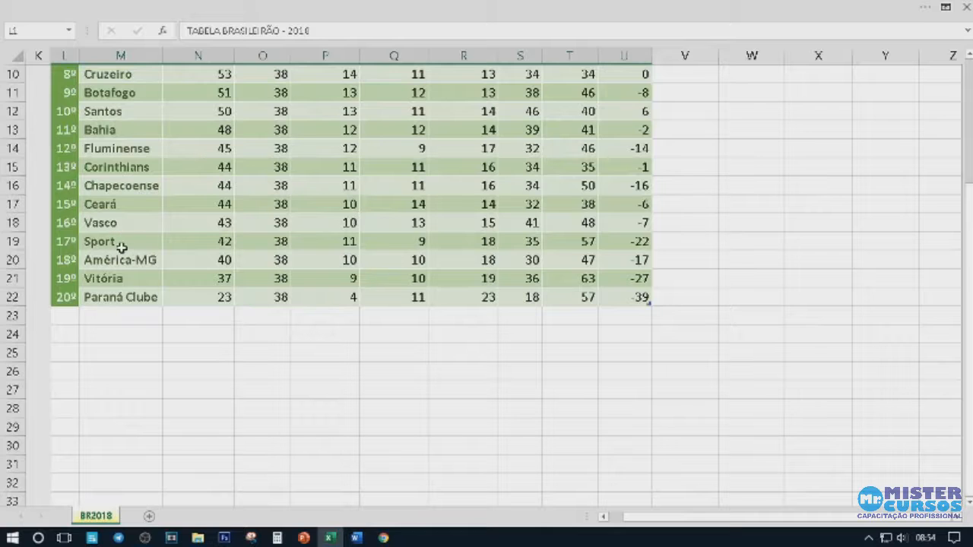
left_click_drag(109, 242, 119, 297)
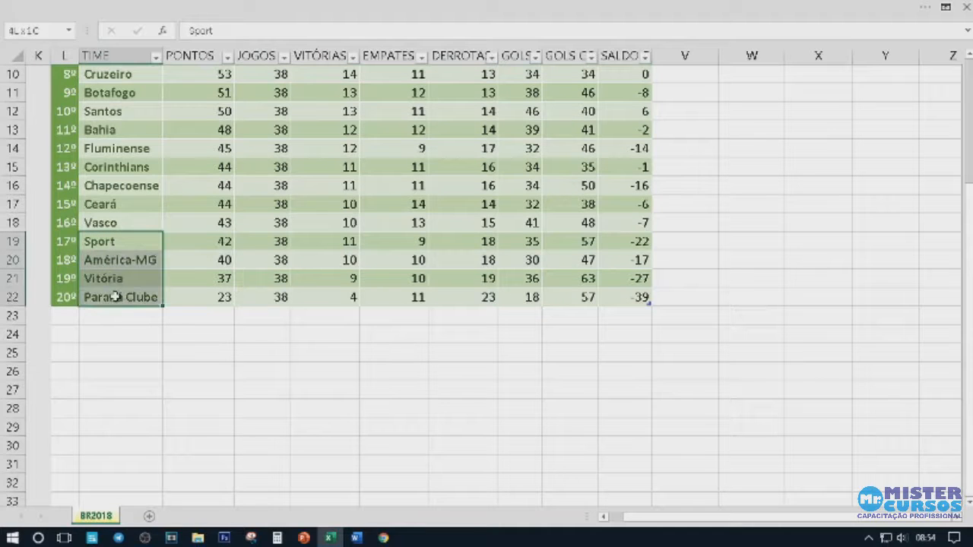
scroll(106, 242, "up", 3)
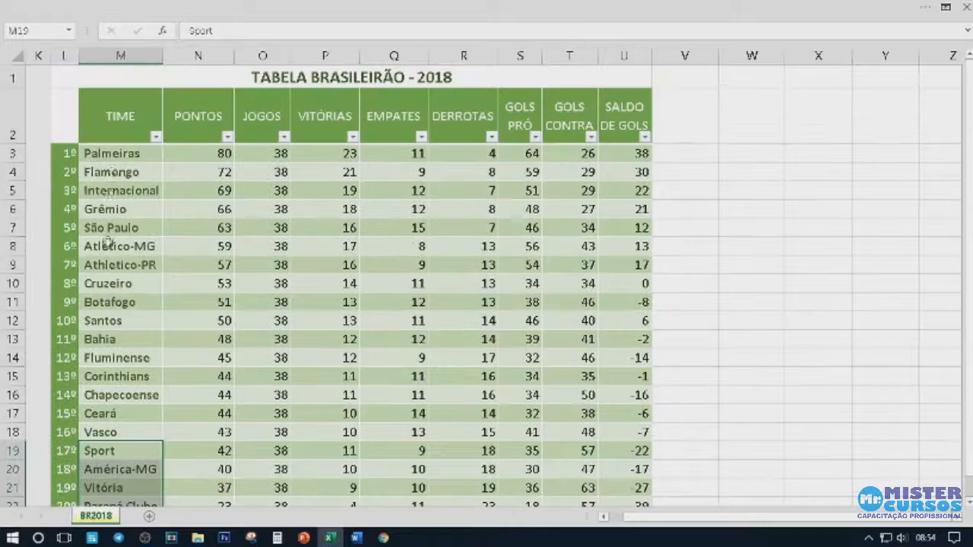
left_click(111, 154)
scroll(121, 190, "down", 2)
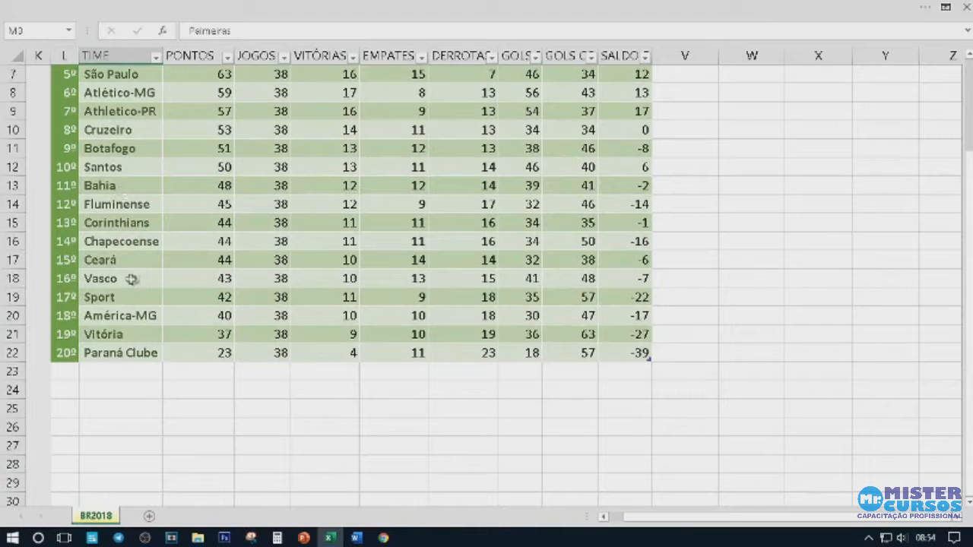
scroll(144, 334, "up", 2)
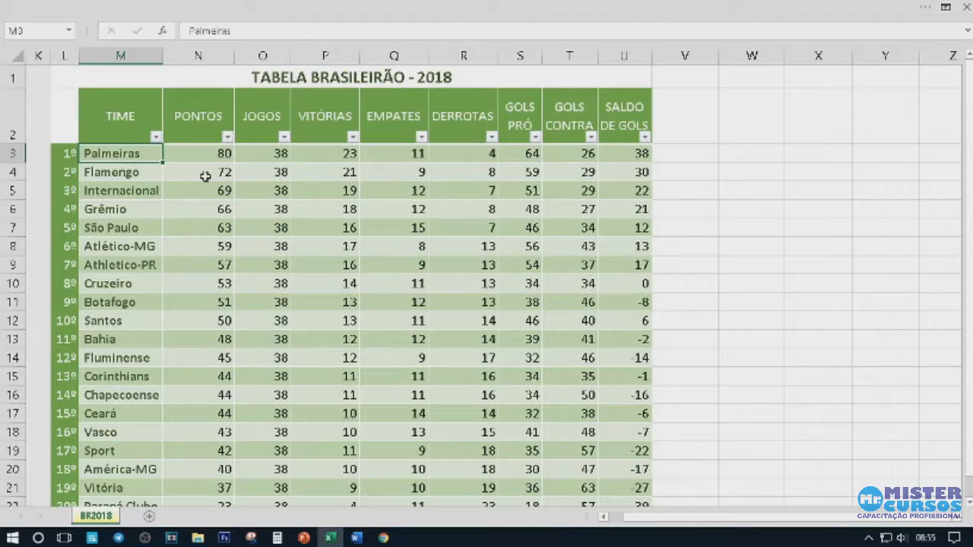
Compare the points and wins of Corinthians, Chapecoense and Ceará in rows 15 to 17.
left_click_drag(224, 375, 223, 411)
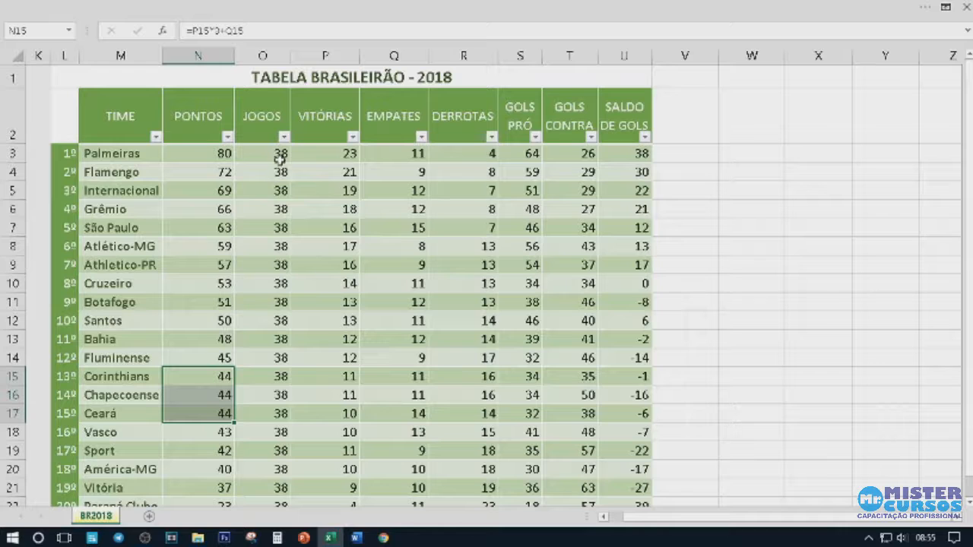
scroll(270, 191, "down", 1)
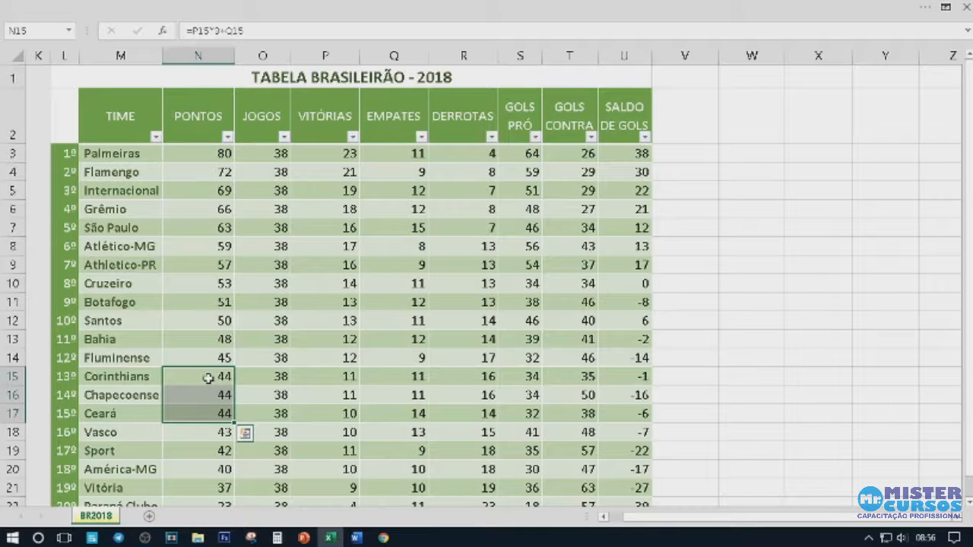
left_click(344, 378)
left_click(335, 414)
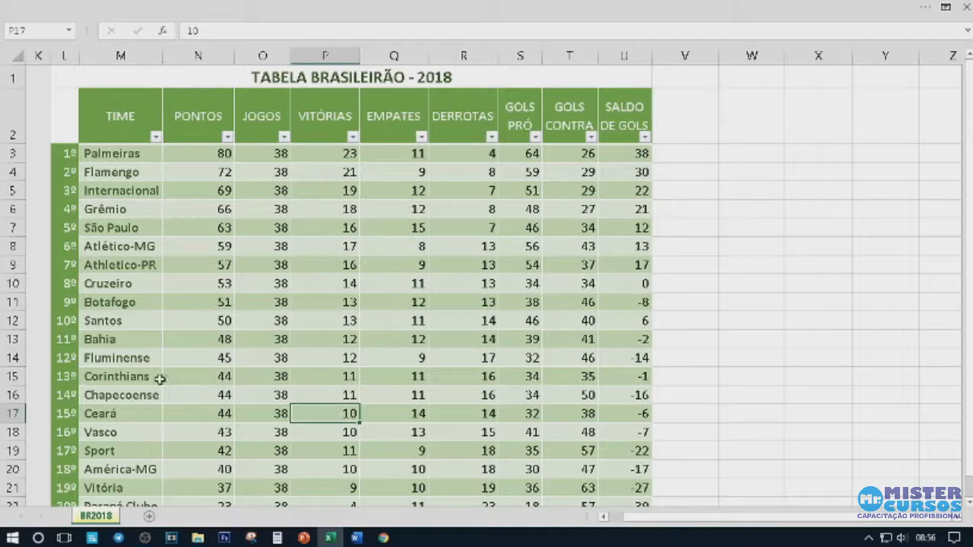
left_click_drag(217, 376, 216, 393)
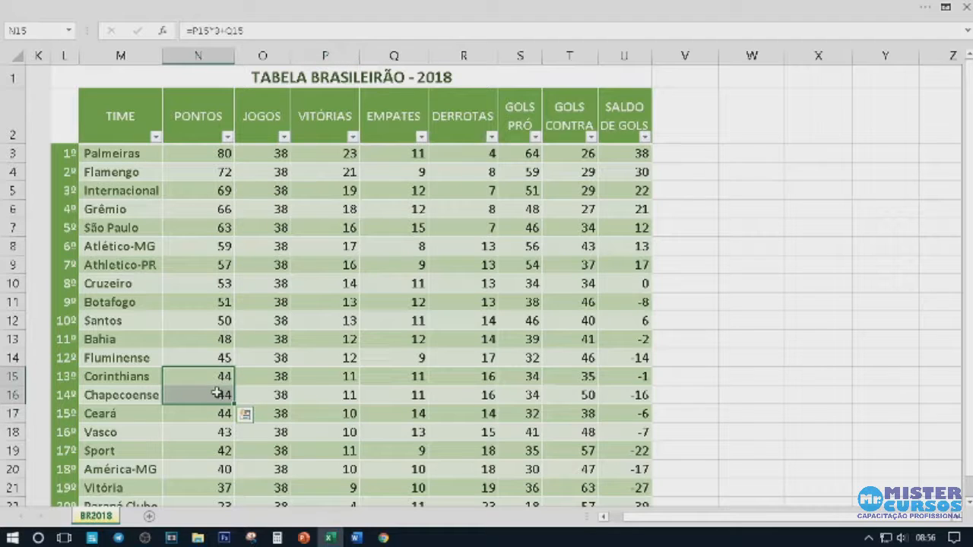
left_click(346, 378)
left_click_drag(345, 378, 346, 392)
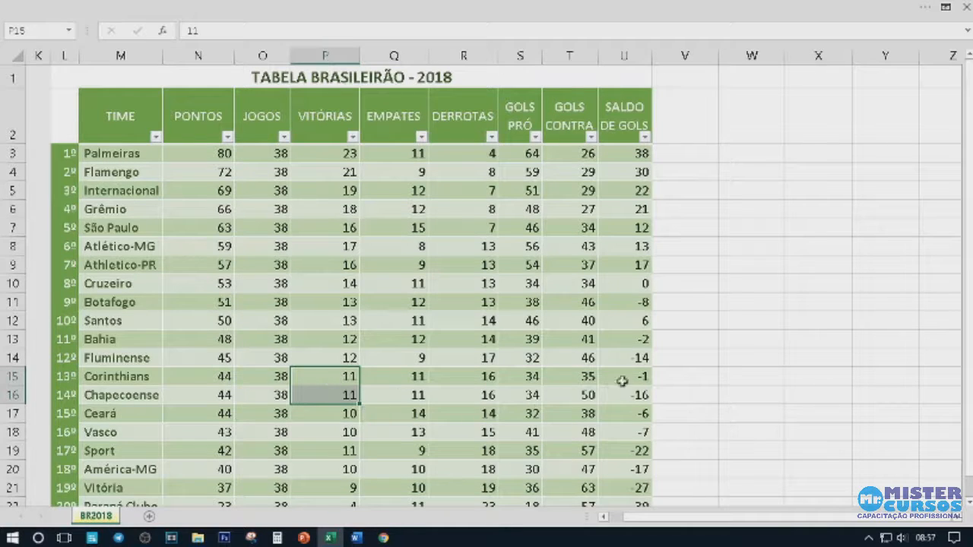
Compare the goal difference of Corinthians and Chapecoense in cells U15 and U16.
left_click(624, 378)
left_click_drag(624, 378, 623, 393)
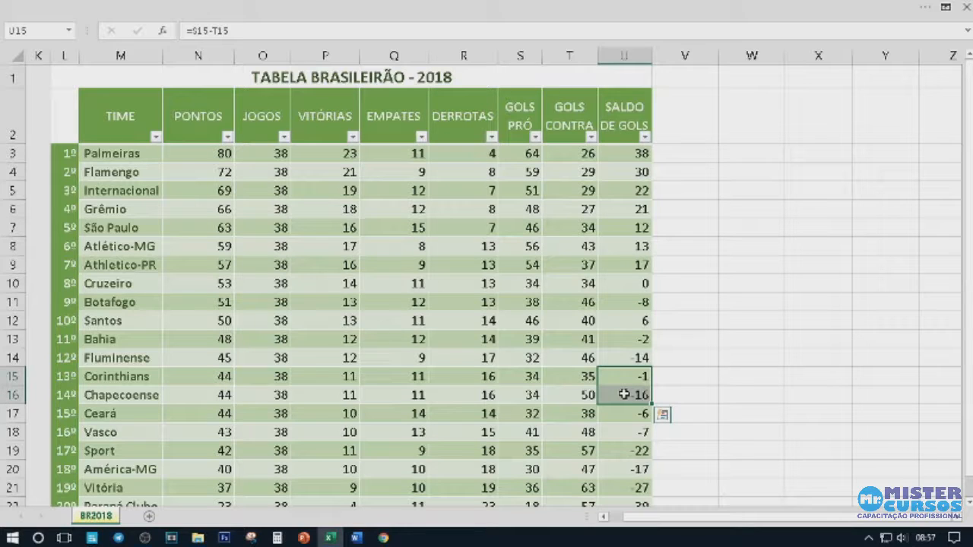
left_click(629, 372)
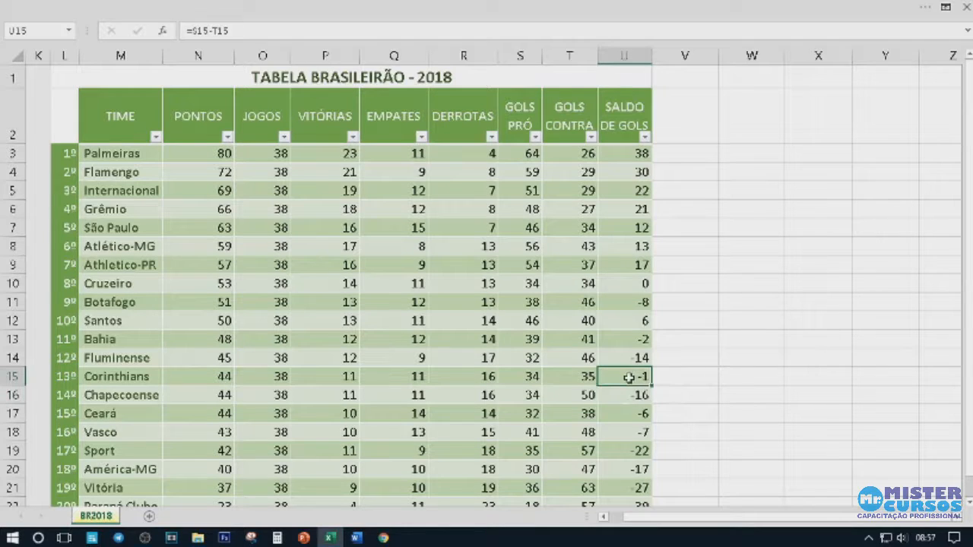
left_click(624, 395)
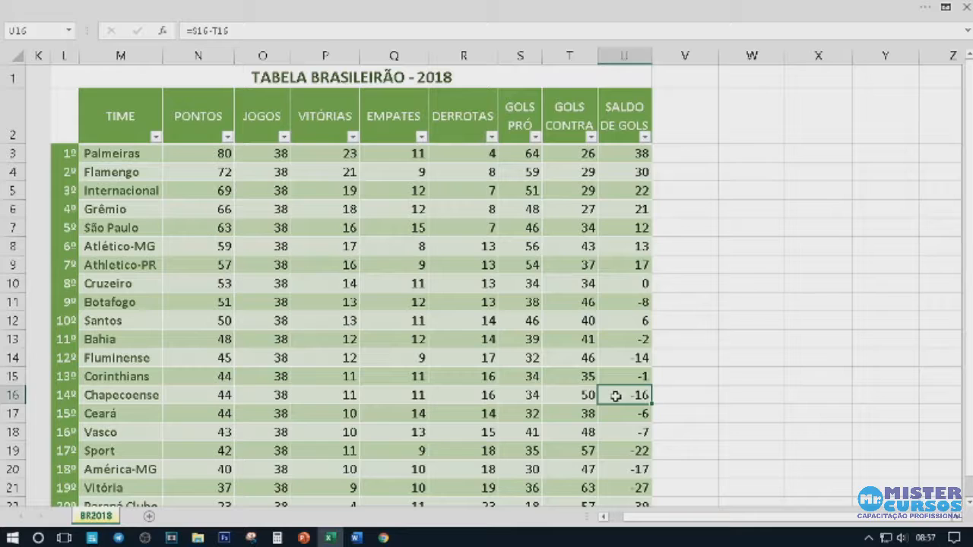
left_click(623, 380)
left_click(624, 396)
left_click(622, 376)
left_click(620, 377)
left_click(620, 392)
left_click(620, 377)
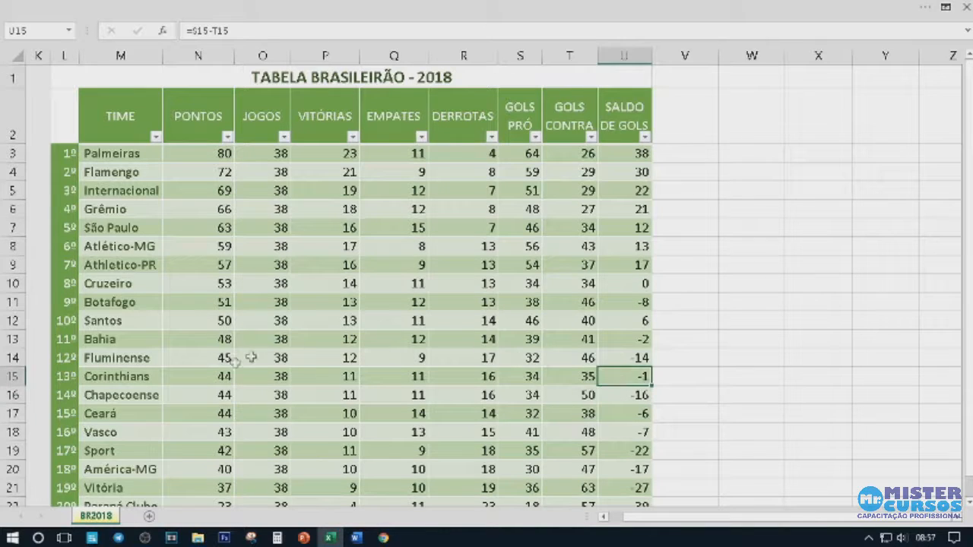
Review the tie-break order for Corinthians, Chapecoense and Ceará across the points, wins and goal difference columns.
left_click(140, 378)
left_click_drag(140, 378, 138, 409)
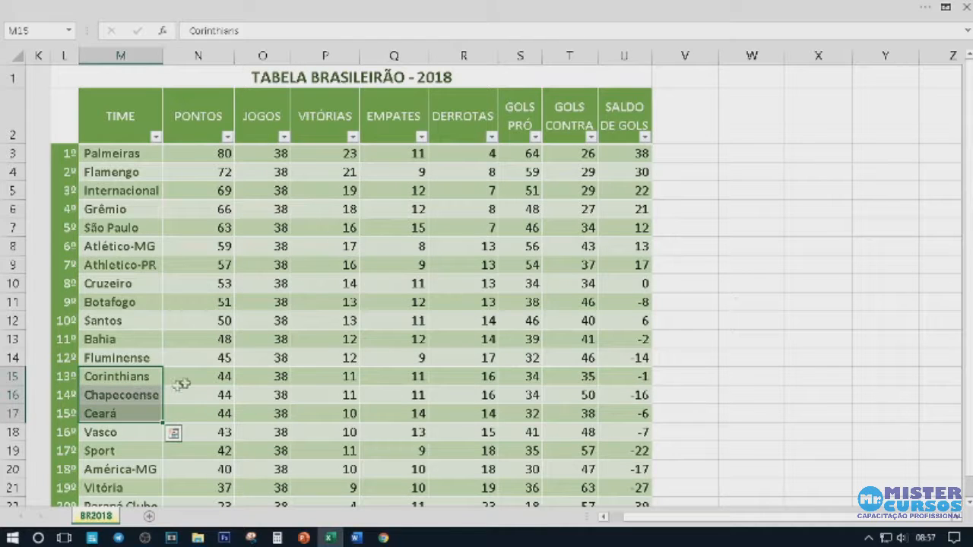
left_click_drag(217, 375, 217, 413)
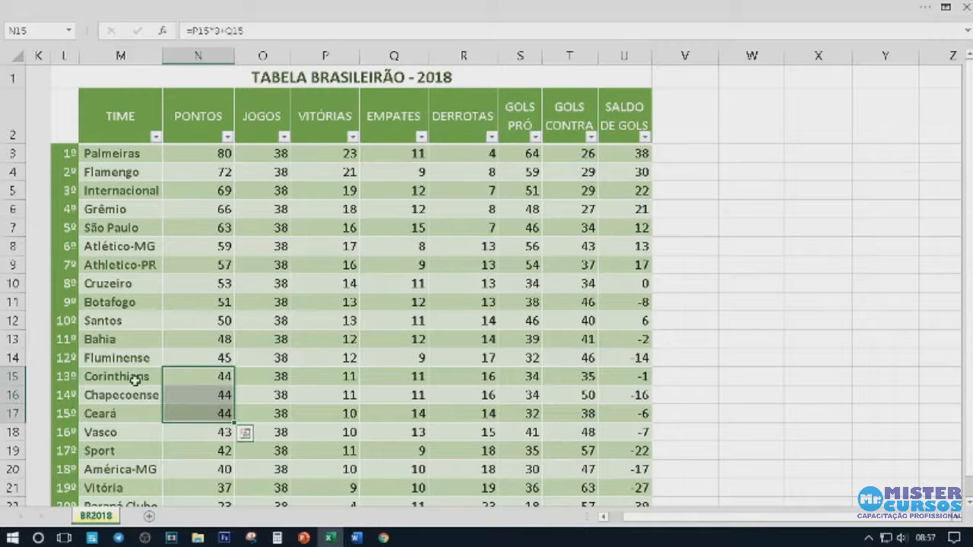
left_click_drag(332, 376, 326, 411)
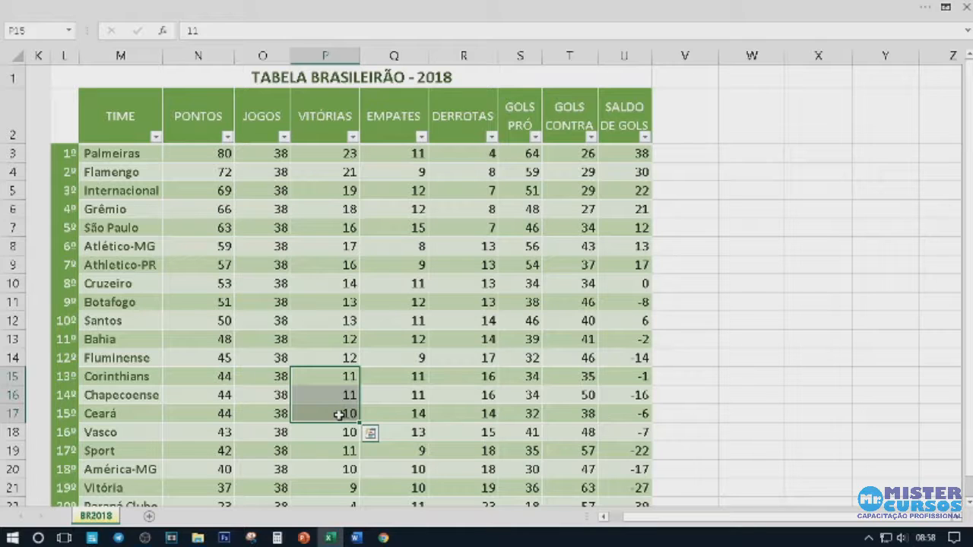
left_click_drag(330, 378, 330, 389)
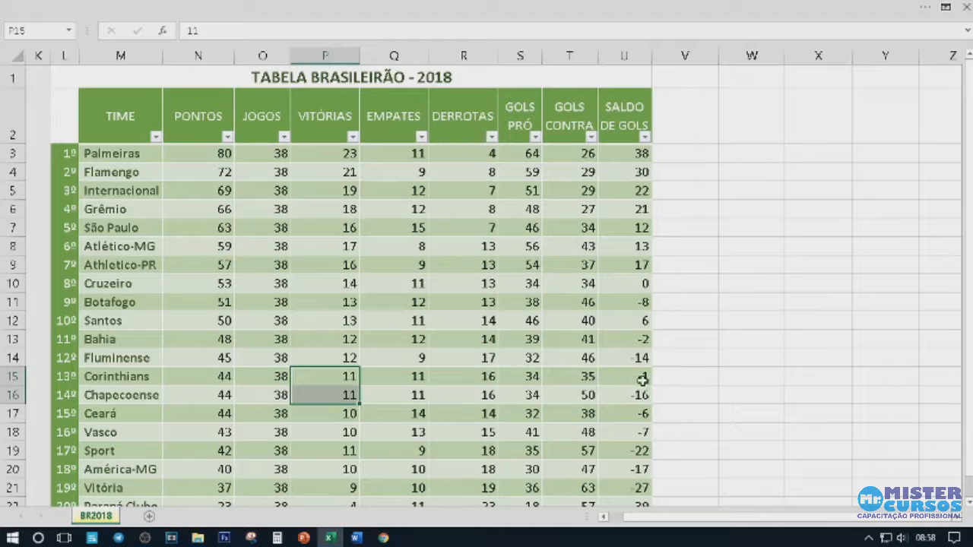
left_click(641, 377)
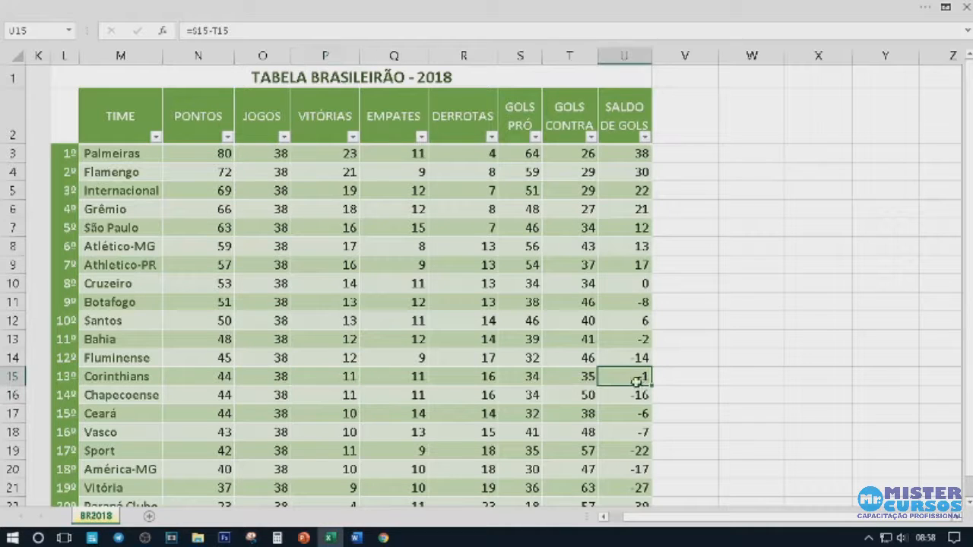
left_click_drag(631, 375, 631, 392)
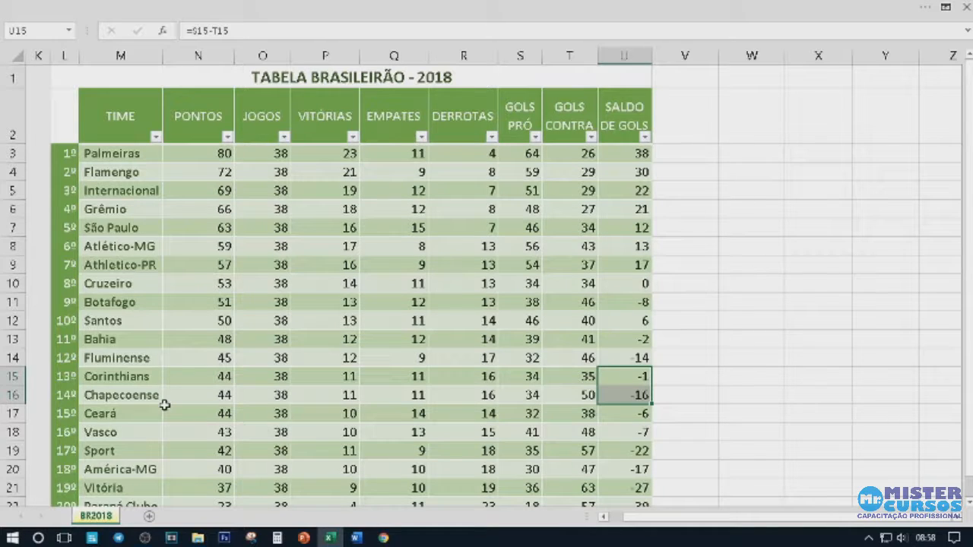
scroll(175, 384, "down", 2)
scroll(177, 382, "up", 2)
scroll(330, 310, "down", 1)
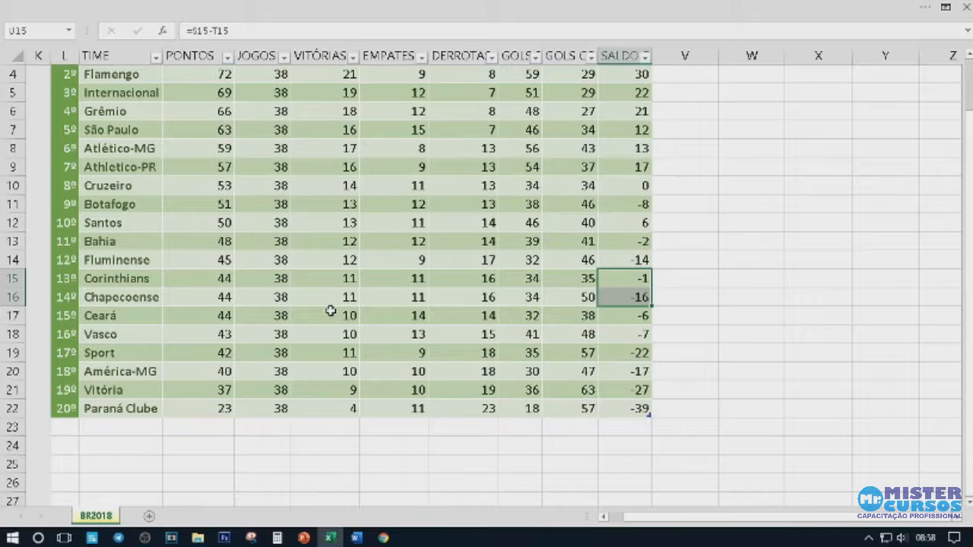
scroll(330, 310, "up", 1)
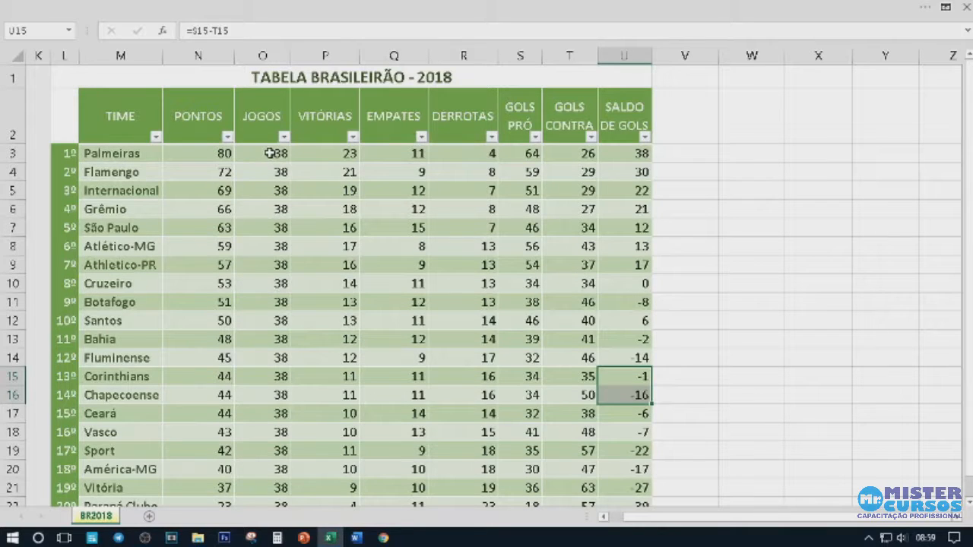
Examine the formulas behind Palmeiras' points and goal difference, and the points cells of the top five teams.
left_click(199, 157)
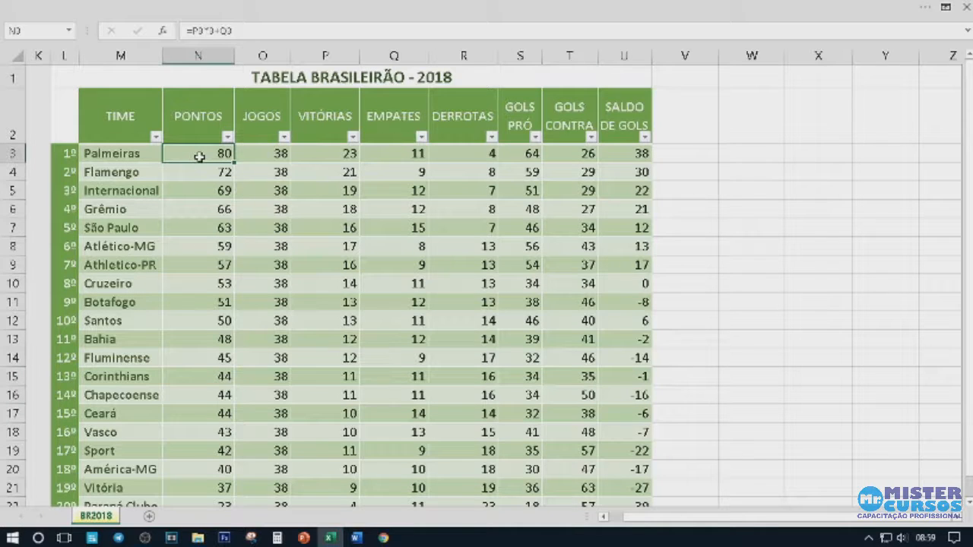
left_click(616, 156)
left_click(199, 155)
left_click(640, 152)
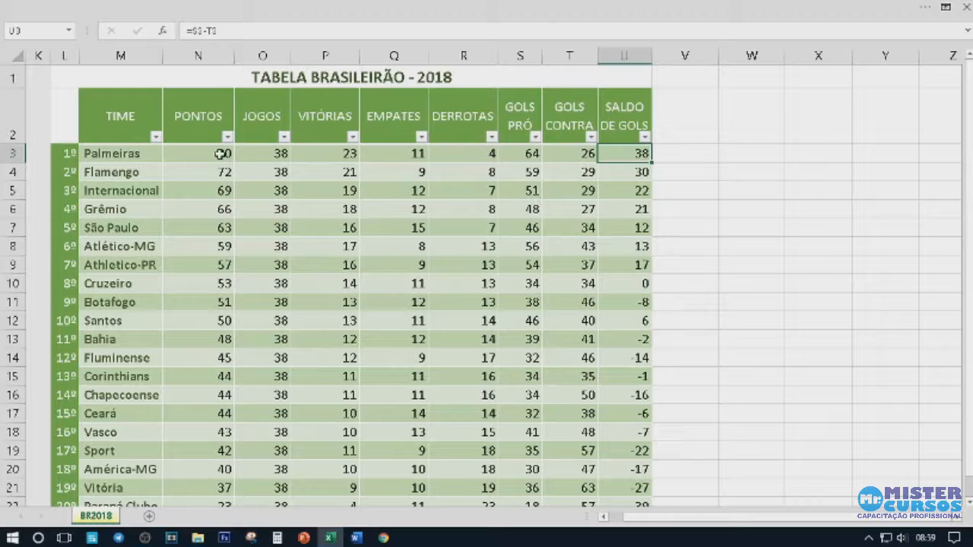
left_click(220, 153)
left_click(209, 172)
left_click(207, 190)
left_click(206, 210)
left_click(202, 228)
left_click(215, 157)
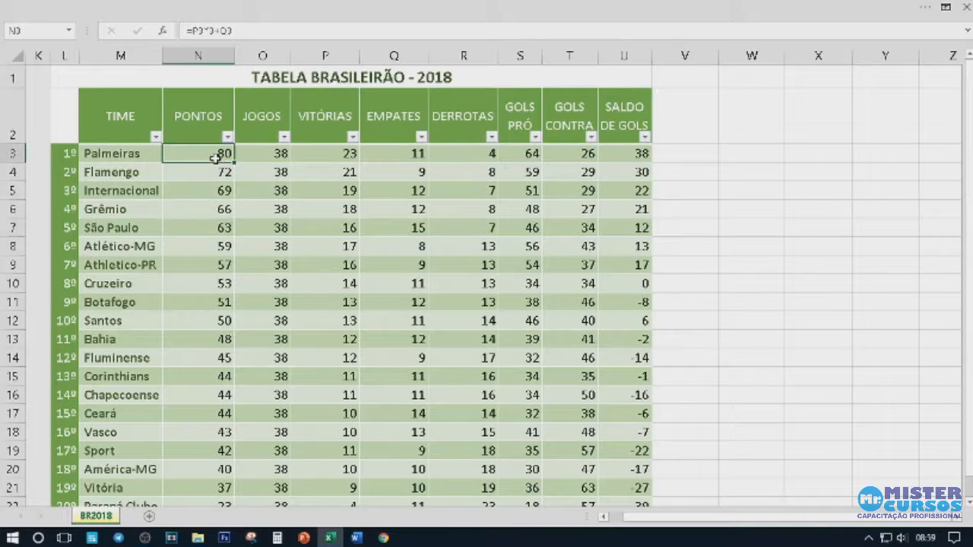
Examine the goal difference formulas of the top four teams in cells U3 to U6.
left_click(639, 155)
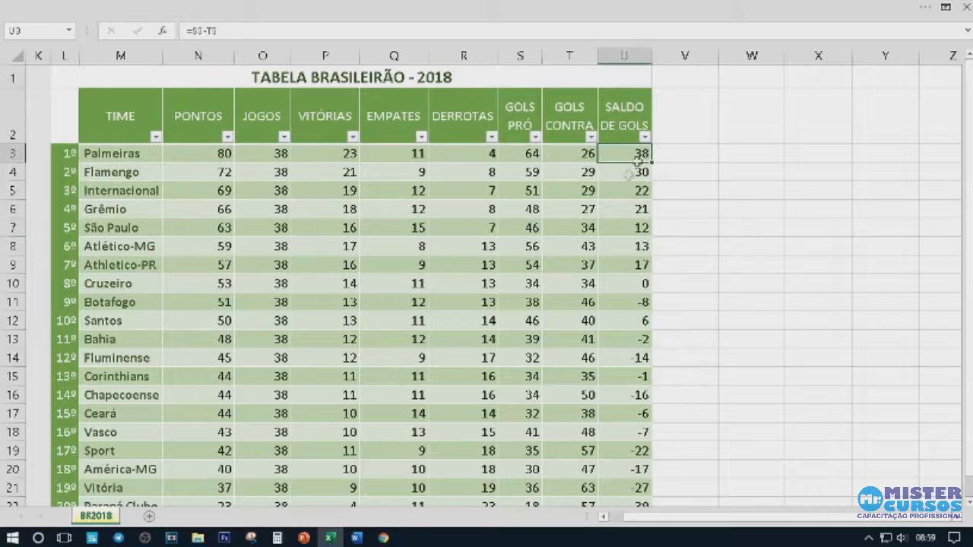
left_click(627, 173)
left_click(622, 193)
left_click(626, 208)
left_click(623, 190)
left_click(623, 172)
left_click(626, 154)
Examine how Palmeiras' points formula in N3 relates to the team's wins, draws and losses in P3 to R3.
left_click(199, 155)
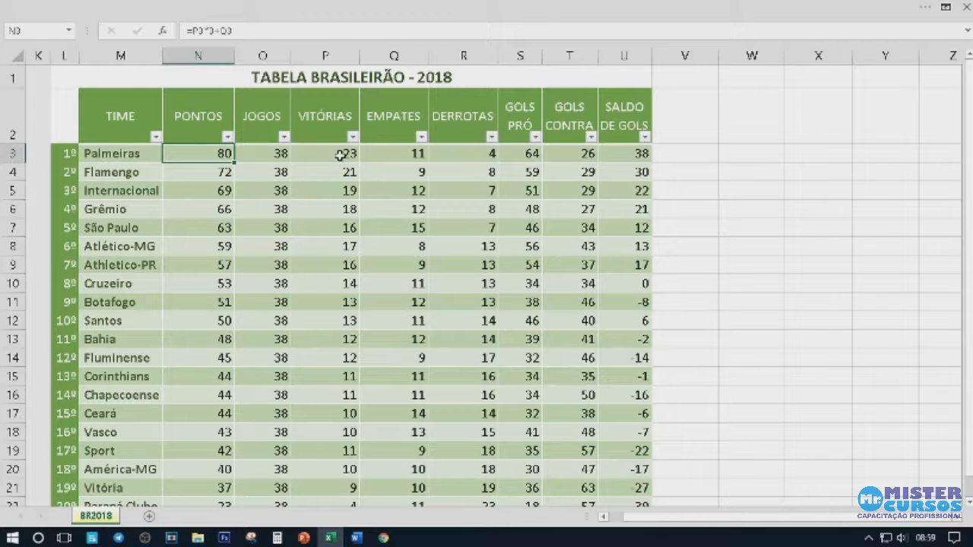
left_click(340, 155)
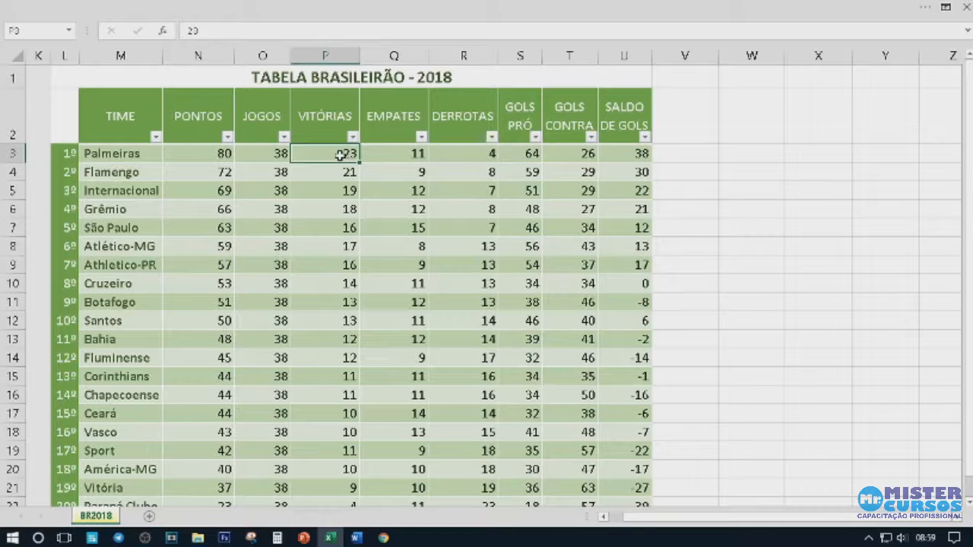
left_click(216, 157)
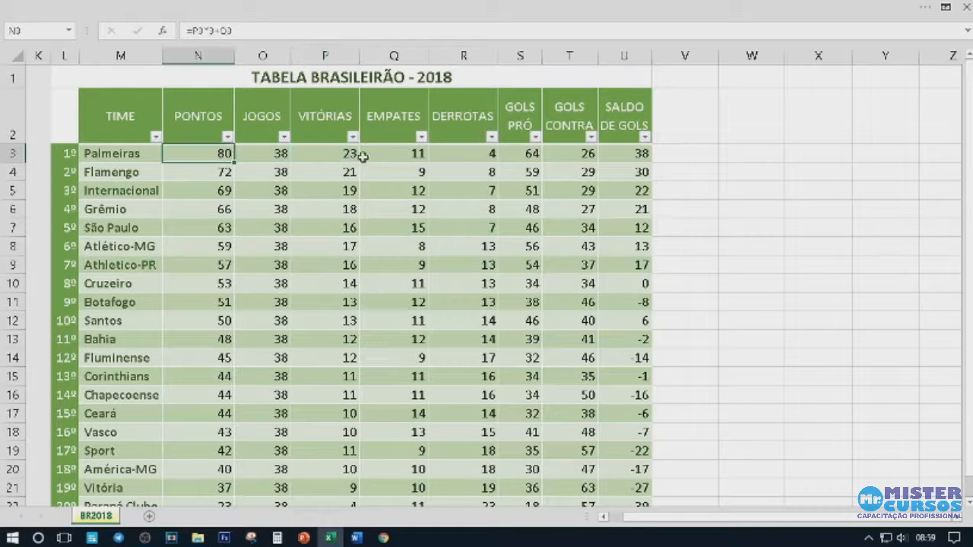
left_click(333, 155)
left_click(386, 155)
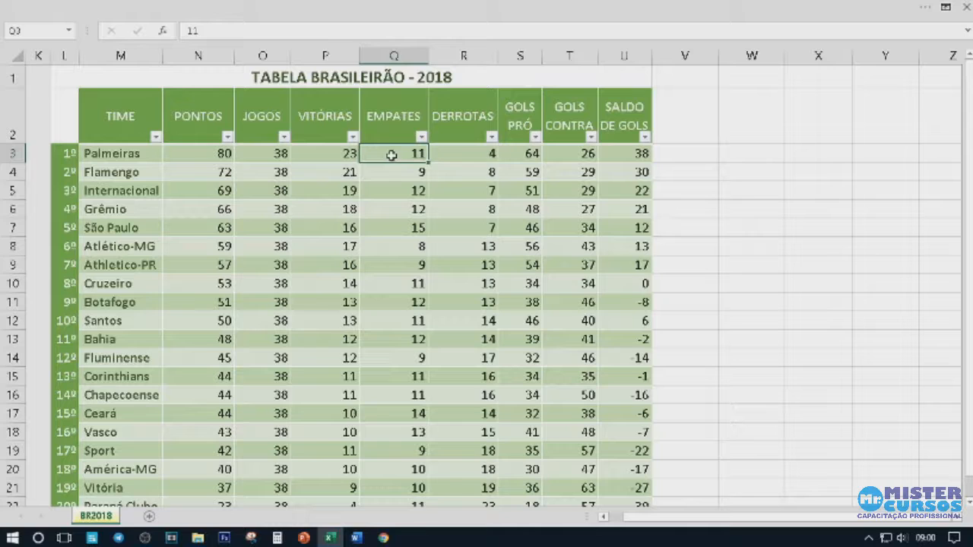
left_click(329, 155)
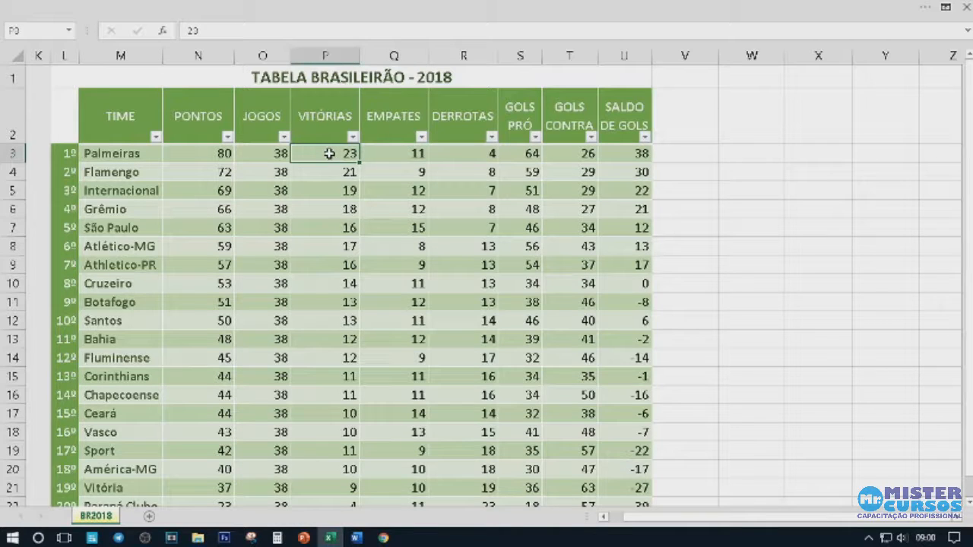
left_click(381, 153)
left_click(458, 154)
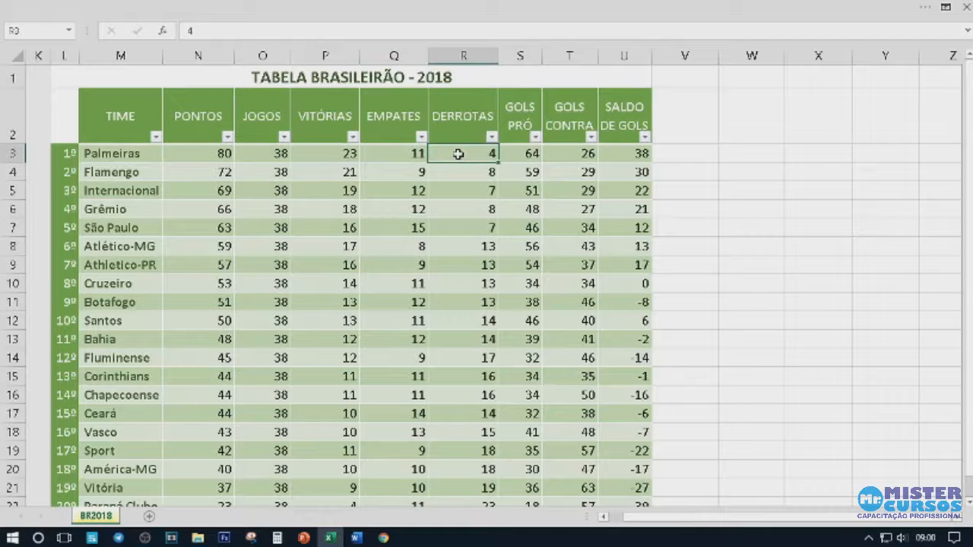
left_click(223, 155)
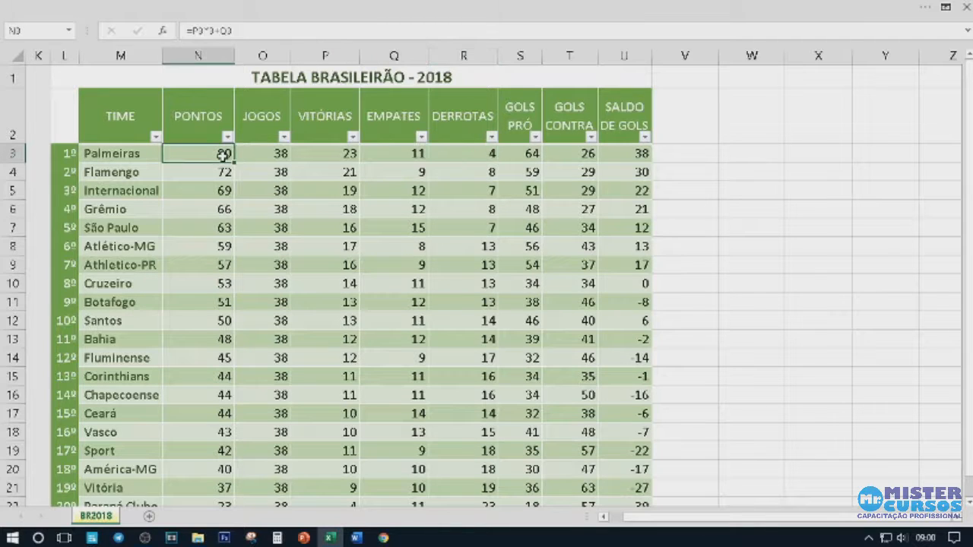
left_click(456, 152)
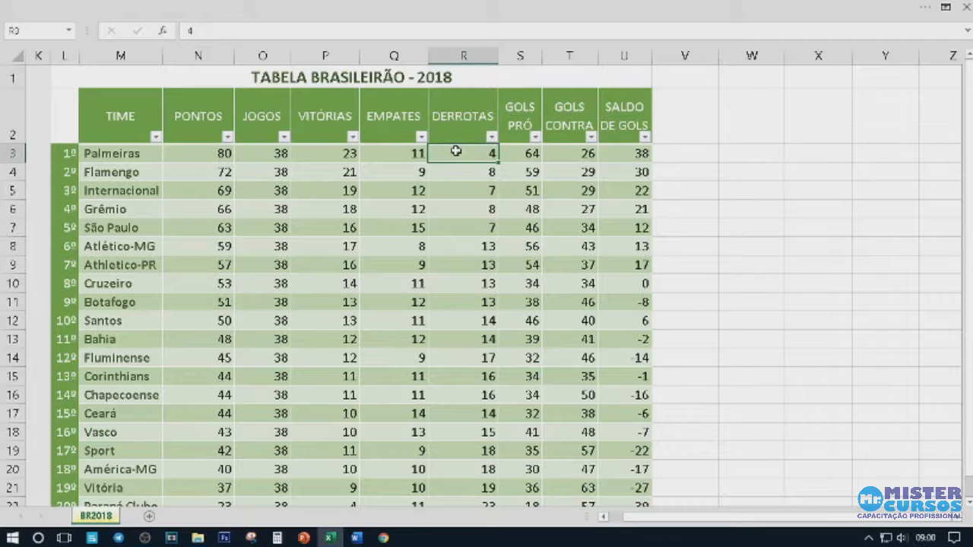
left_click(393, 155)
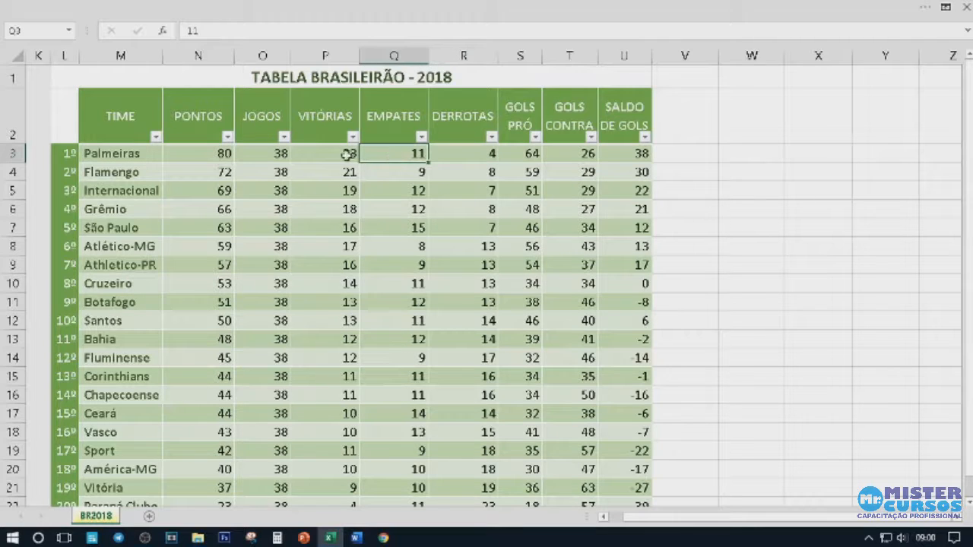
Examine how Palmeiras' wins and draws in P3 and Q3 feed the points formula in N3, and review the standings down to 20th place.
left_click(347, 154)
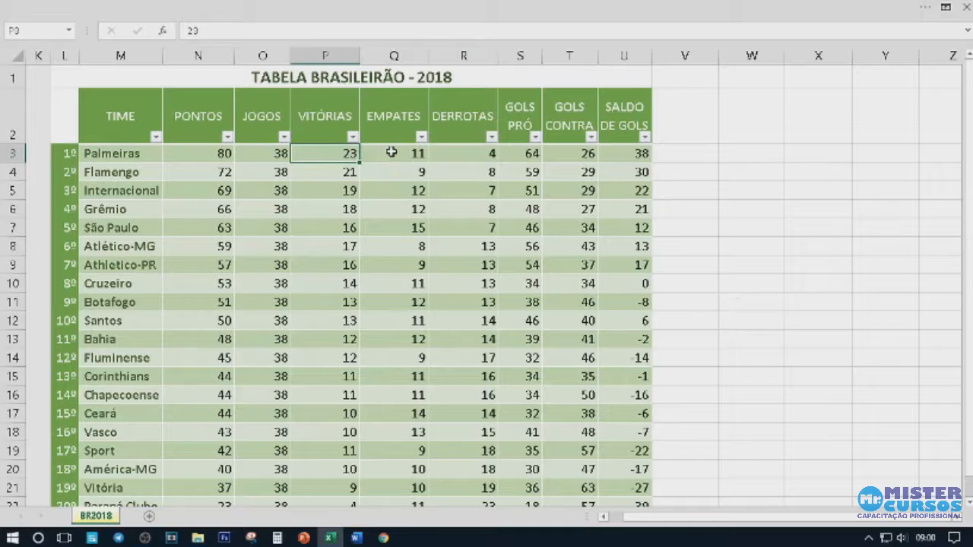
left_click(392, 153)
left_click(339, 154)
left_click(381, 154)
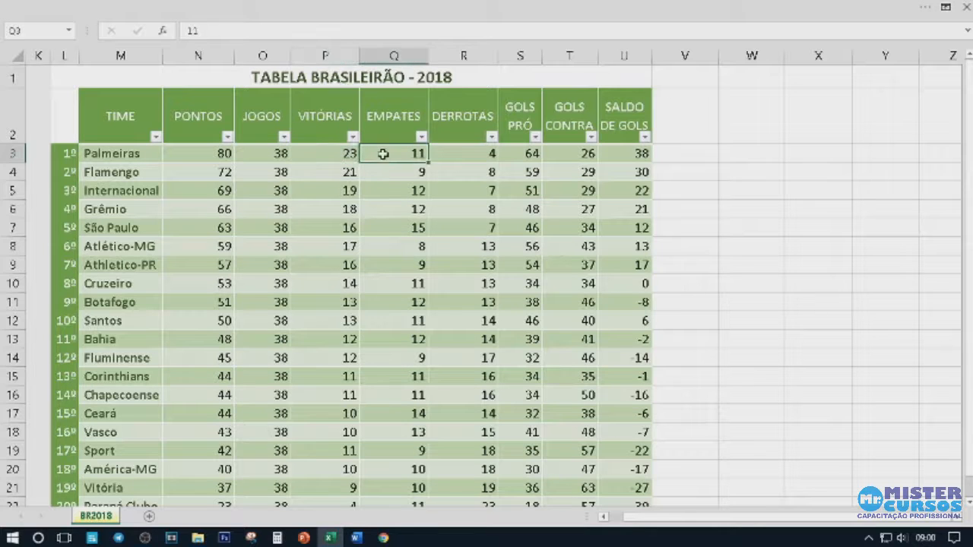
left_click(229, 153)
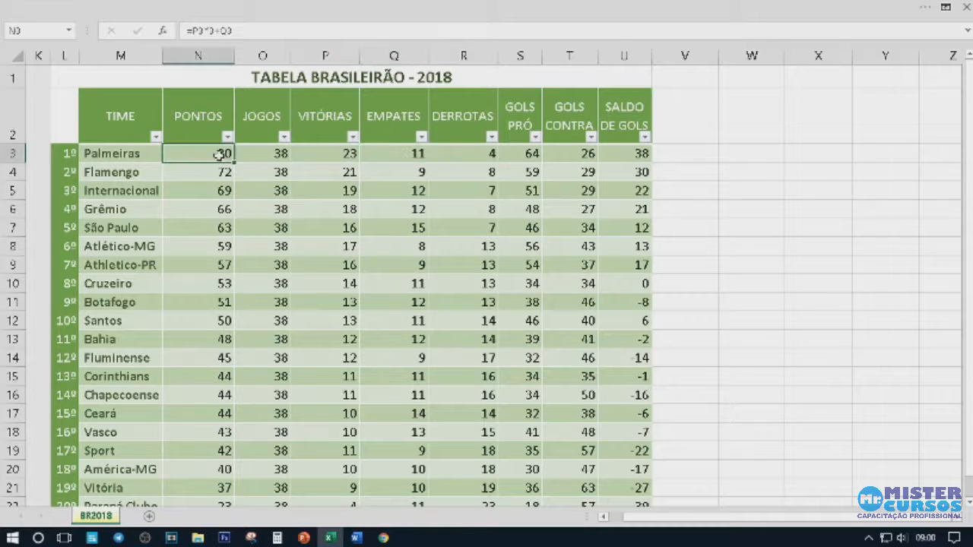
left_click(332, 154)
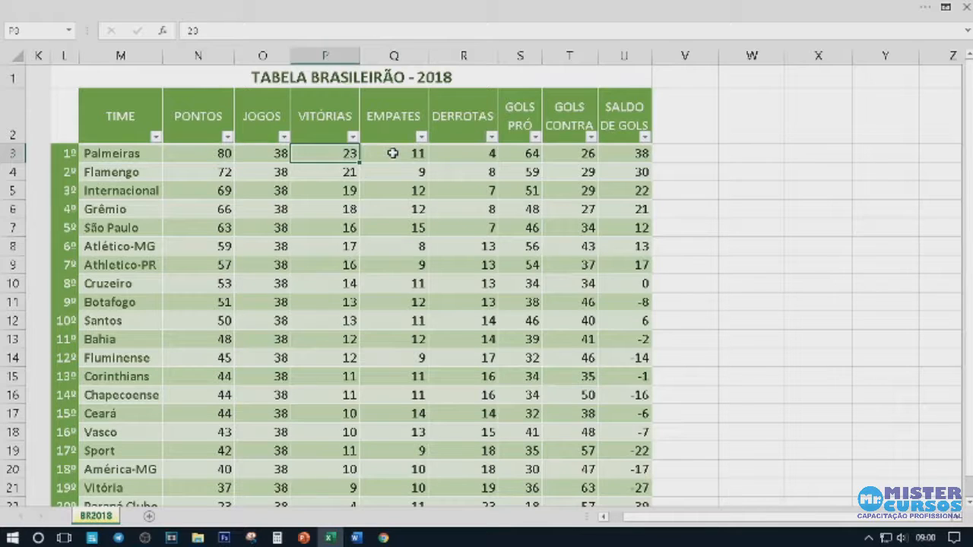
left_click(393, 153)
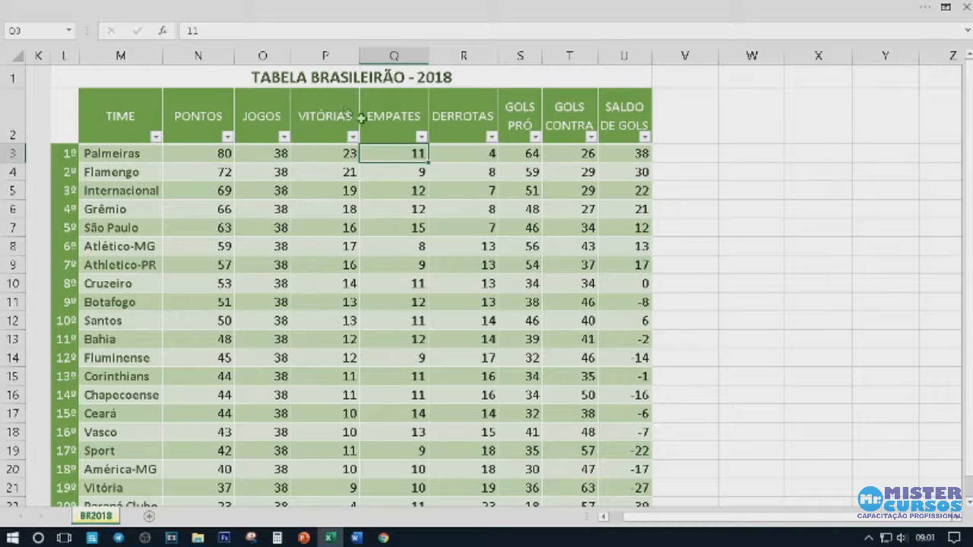
scroll(428, 171, "down", 1)
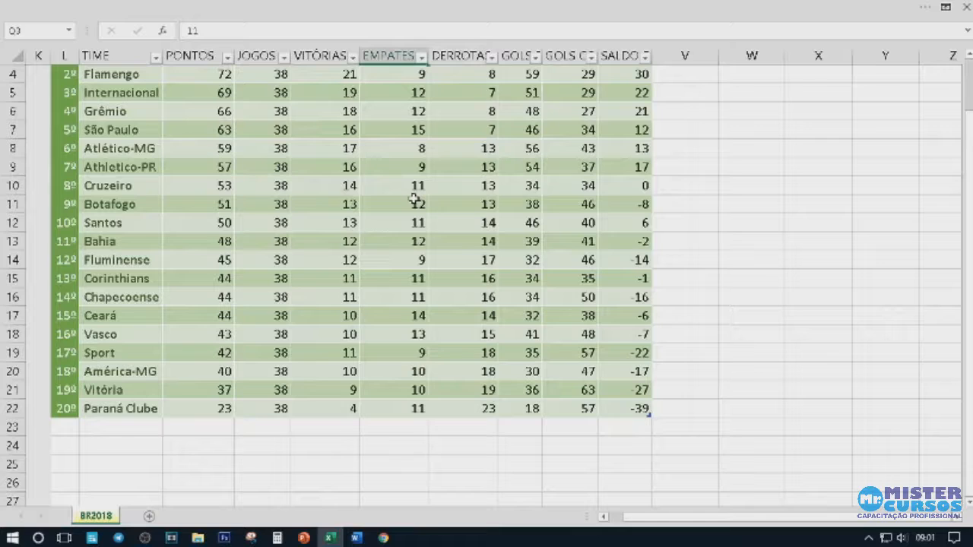
scroll(376, 218, "up", 1)
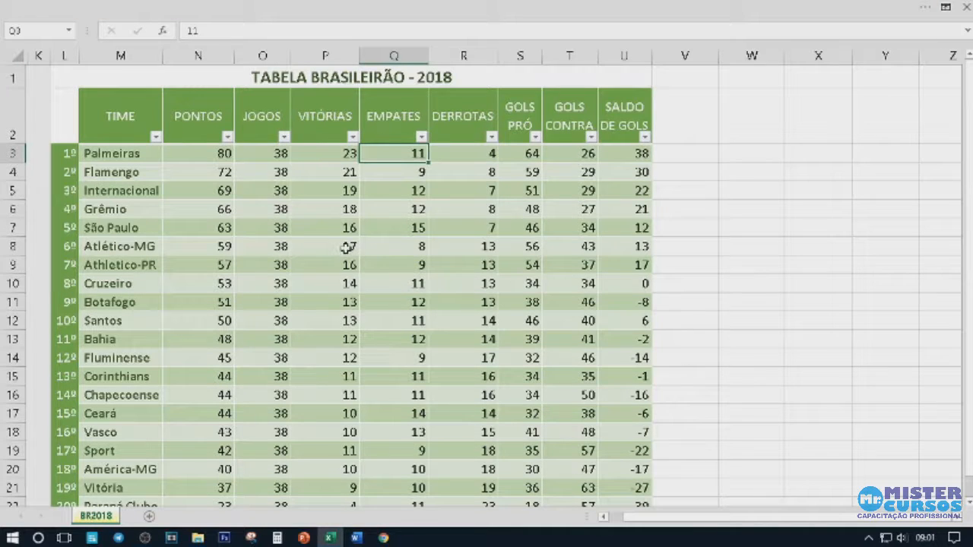
scroll(349, 245, "down", 1)
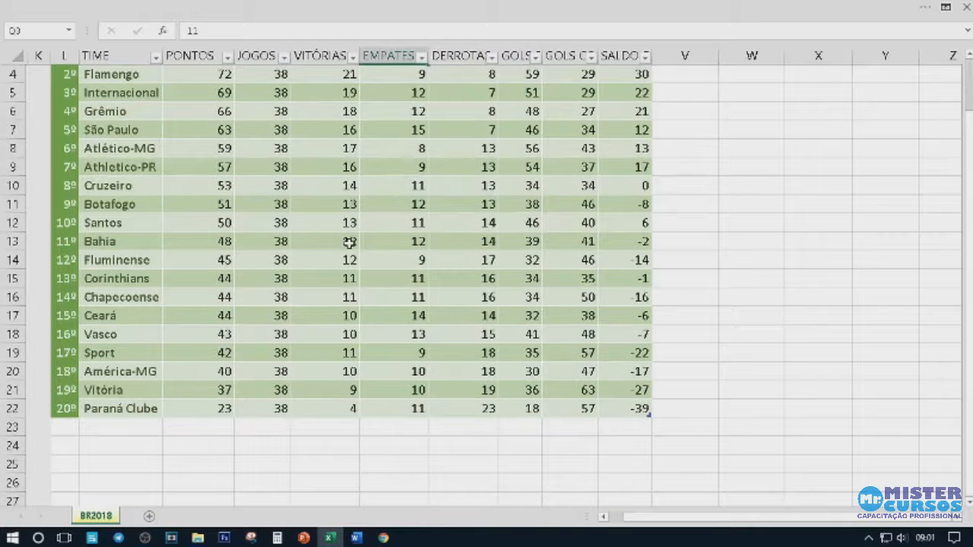
scroll(349, 244, "up", 1)
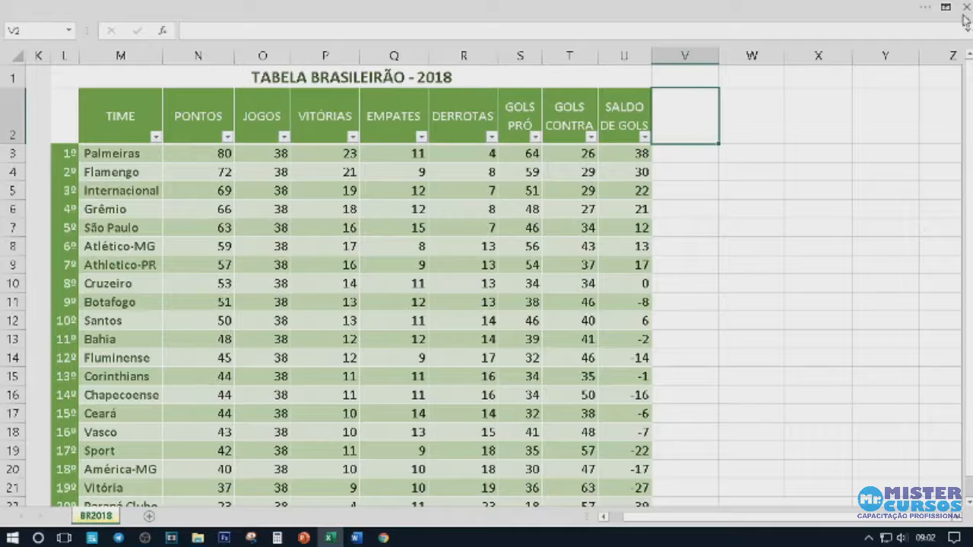
Restore the full ribbon with its commands and unhide the worksheet's hidden columns A to J.
left_click(947, 7)
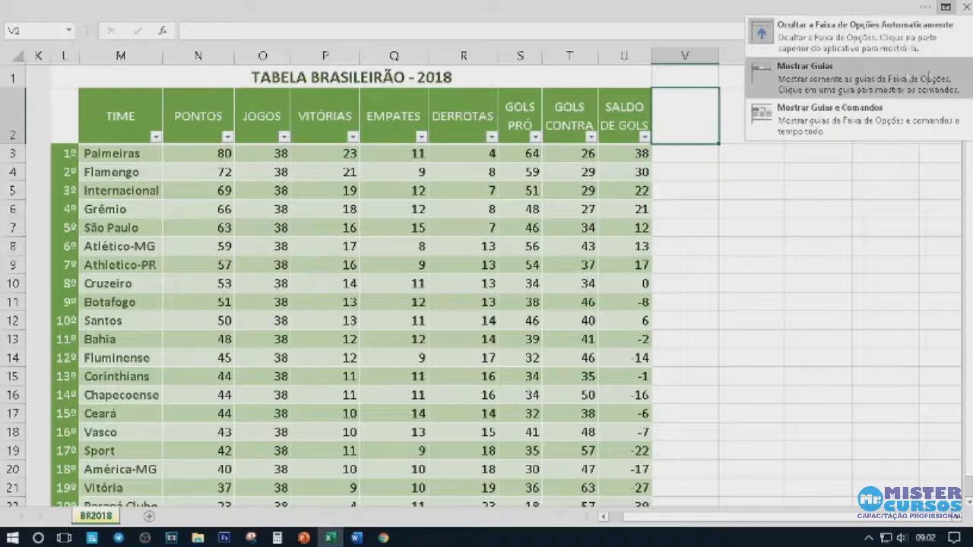
left_click(832, 122)
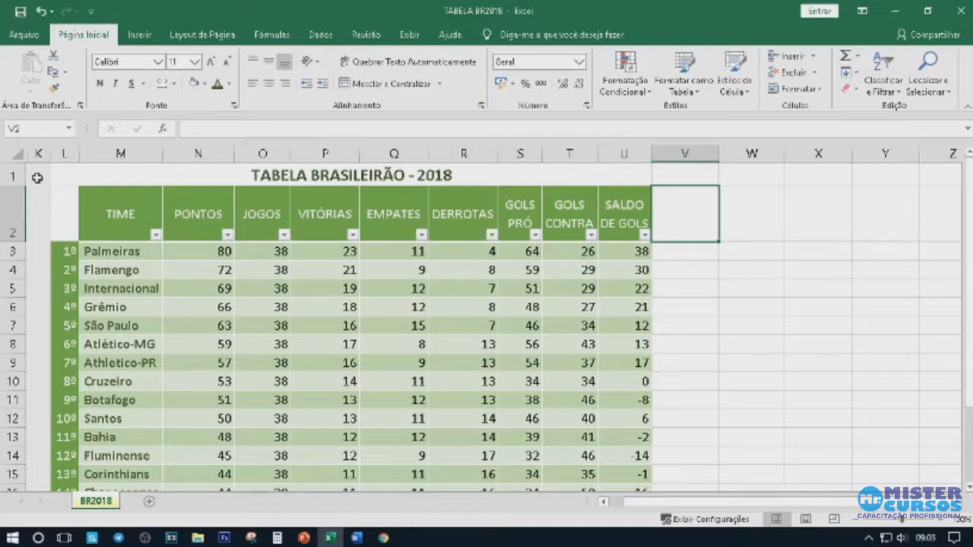
left_click(15, 154)
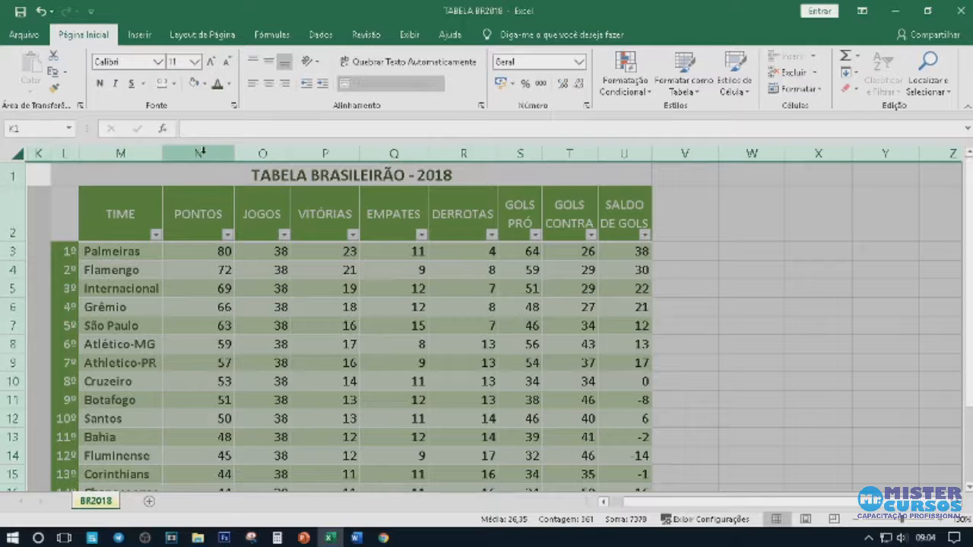
right_click(38, 152)
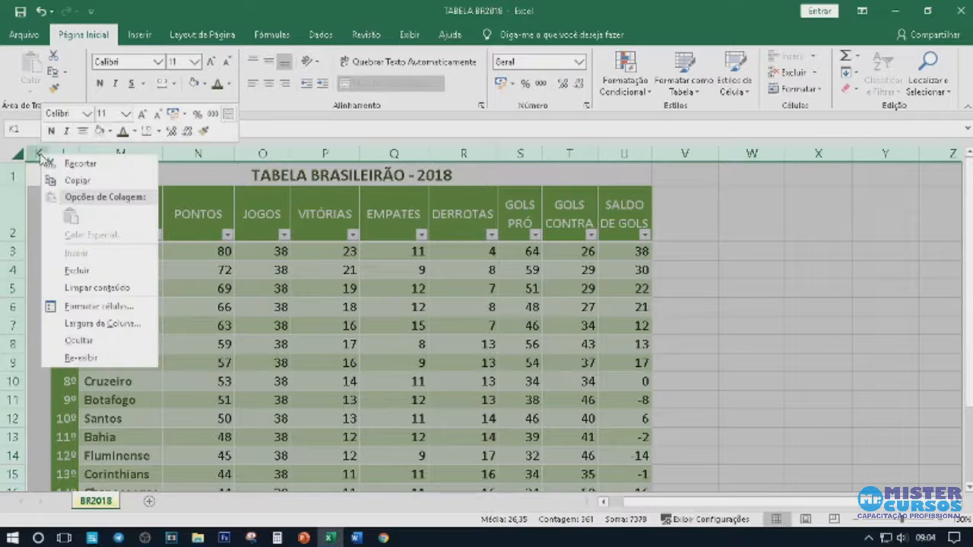
left_click(104, 360)
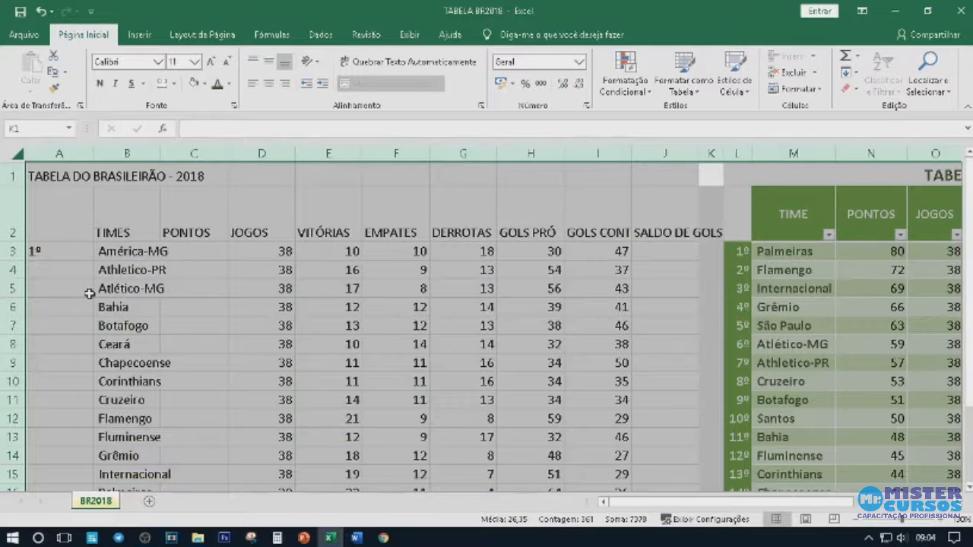
Examine the unformatted table's title, the position in A3, the team list in column B and the empty points cells in column C.
left_click(47, 176)
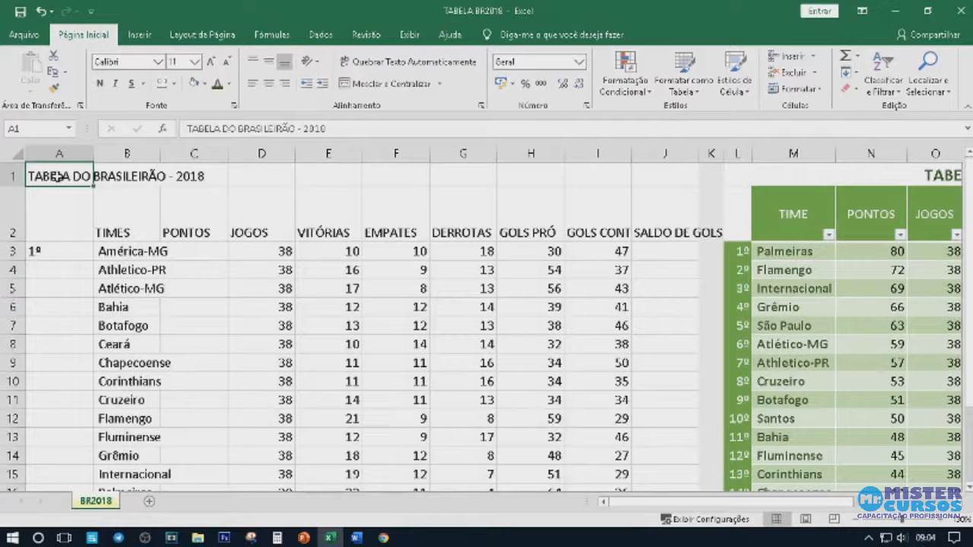
left_click(61, 249)
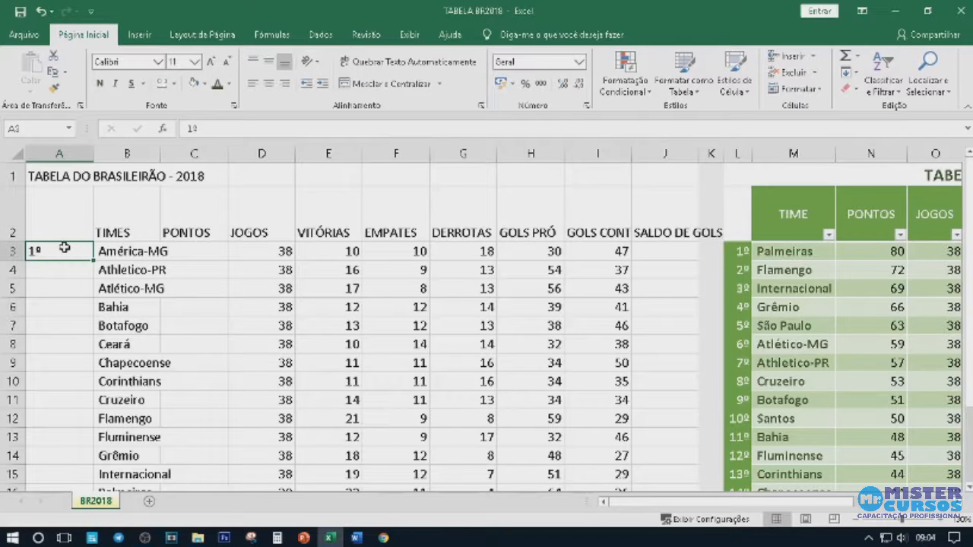
left_click(137, 253)
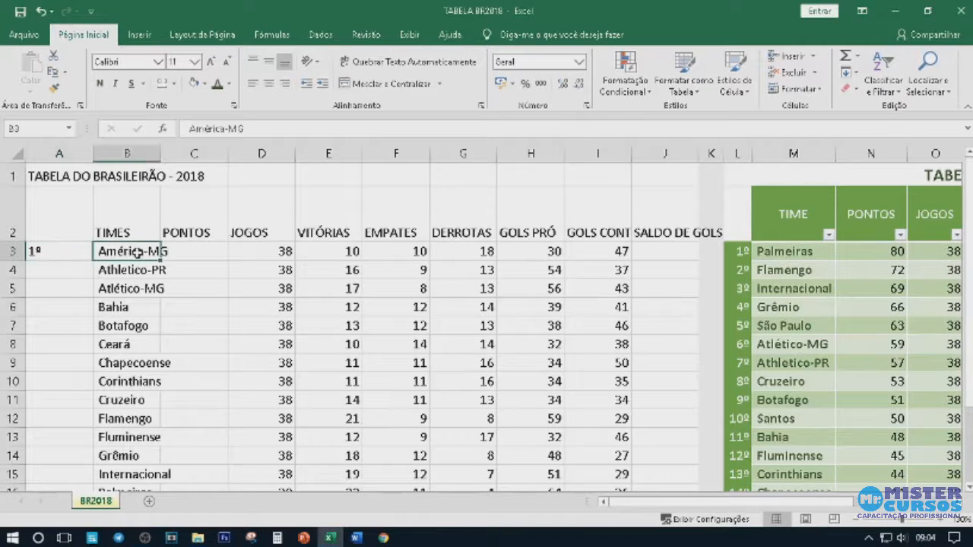
scroll(130, 261, "down", 4)
scroll(125, 340, "up", 4)
scroll(137, 441, "down", 2)
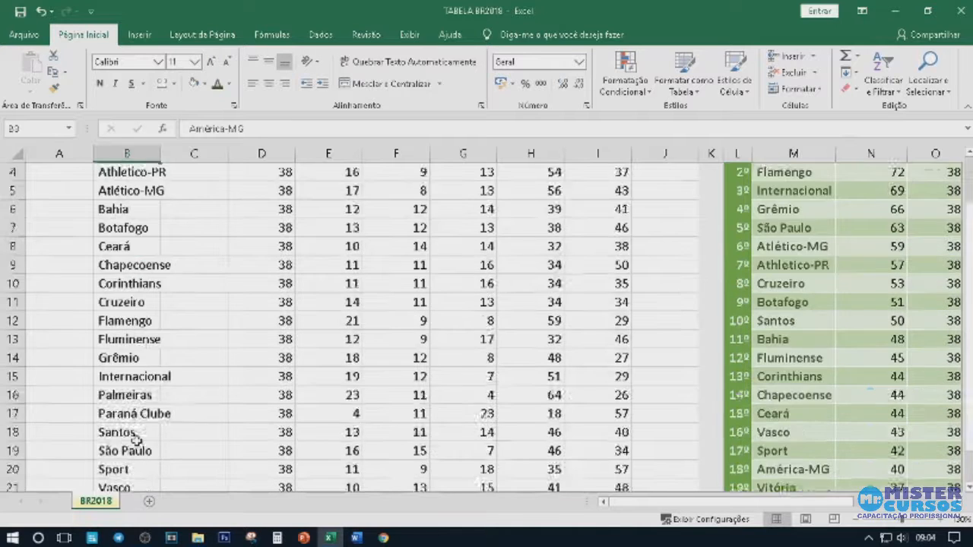
scroll(137, 441, "up", 2)
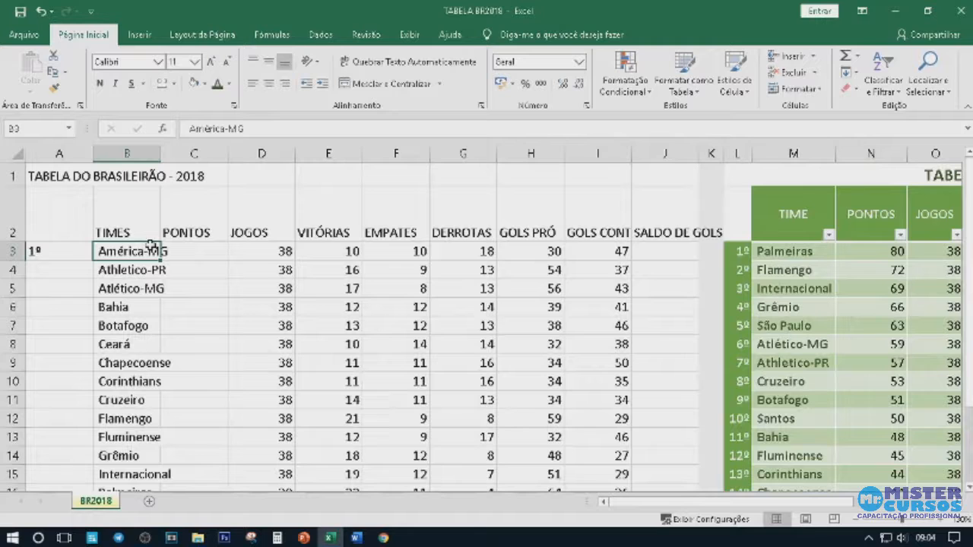
left_click_drag(213, 256, 208, 233)
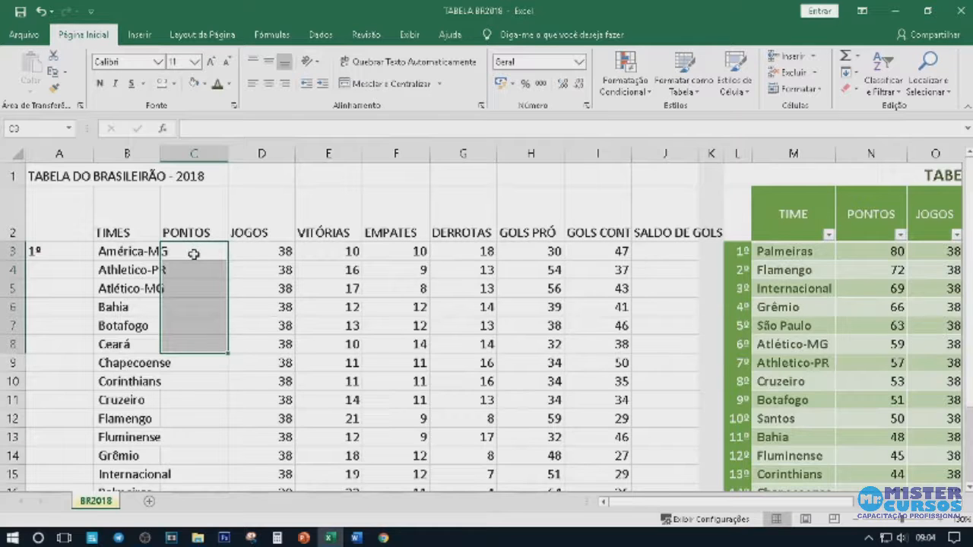
Review the unformatted table's games and results columns for all teams down to row 22, comparing the layout with the formatted table.
left_click(260, 252)
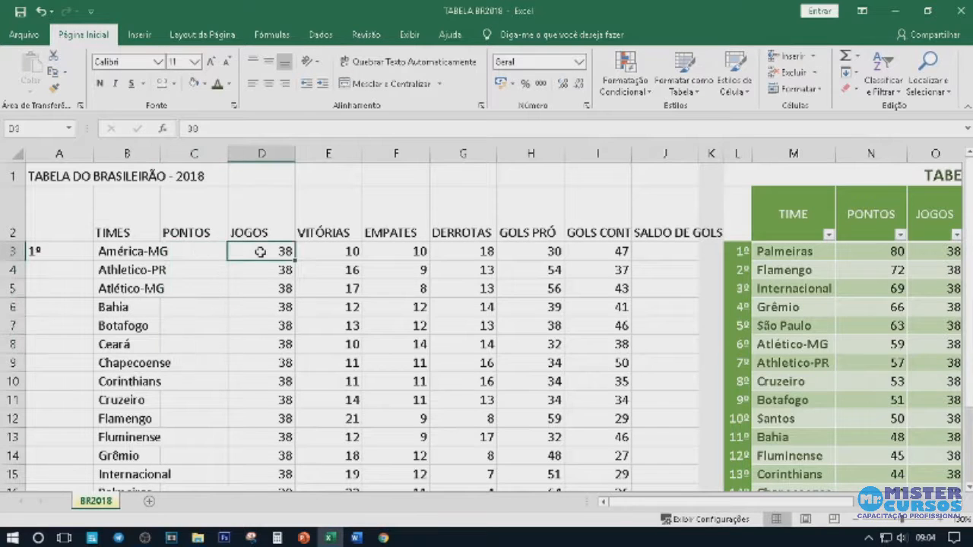
scroll(263, 252, "down", 3)
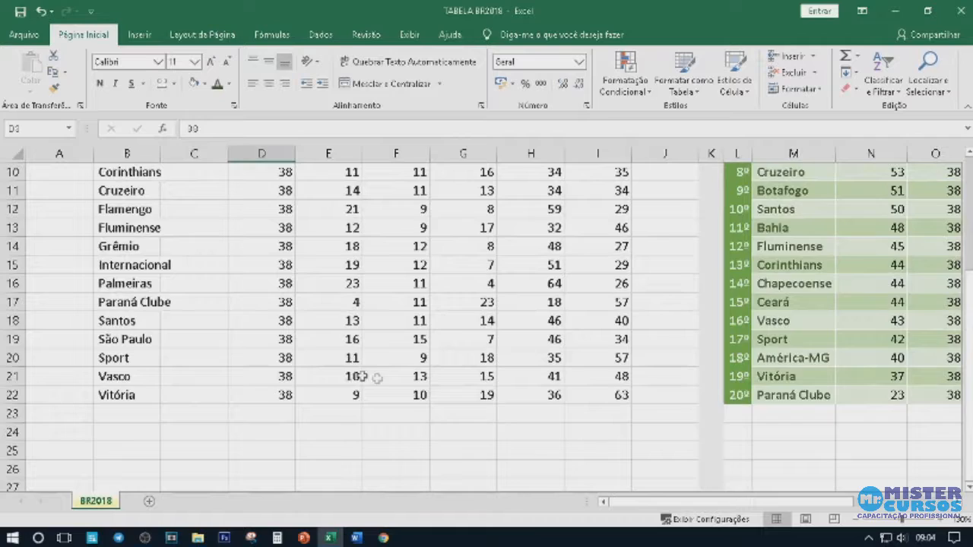
scroll(319, 376, "up", 3)
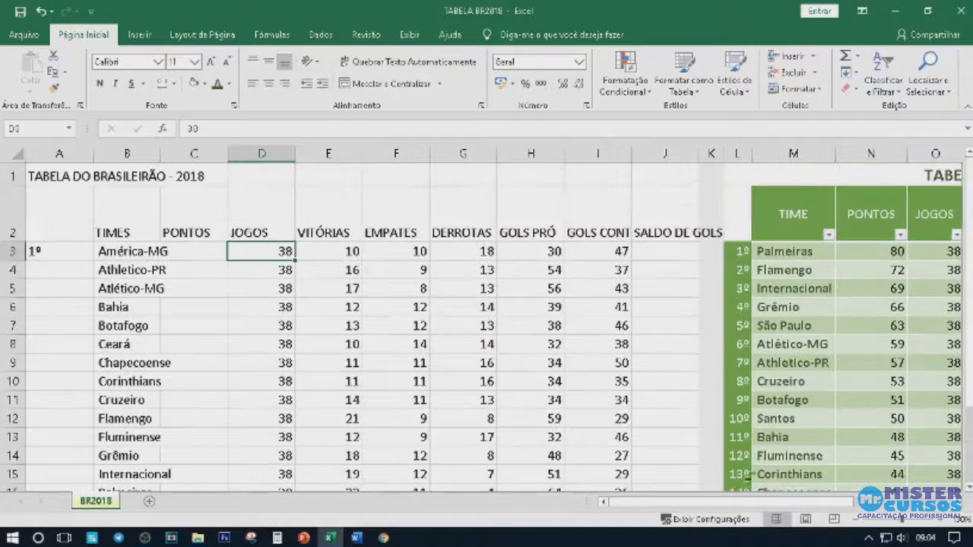
scroll(752, 473, "right", 6)
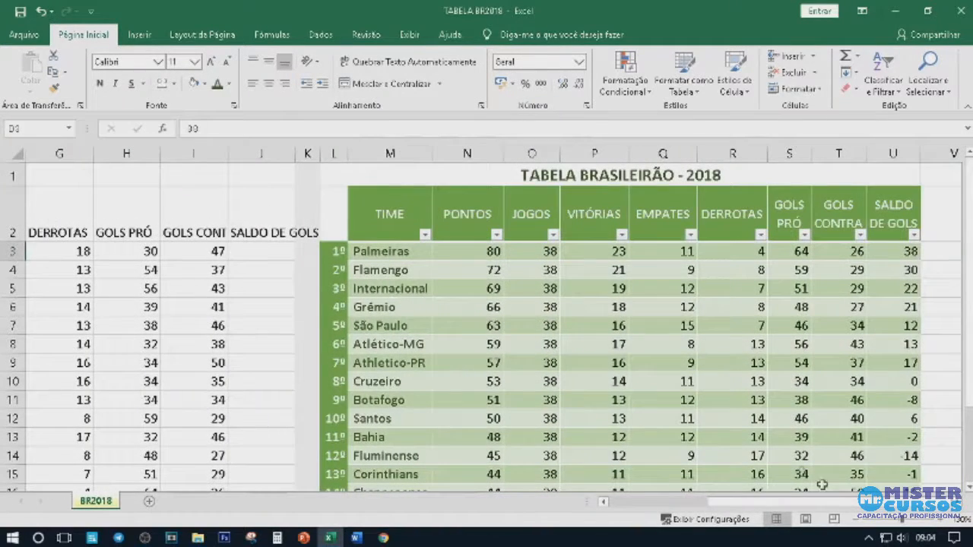
left_click_drag(841, 505, 743, 503)
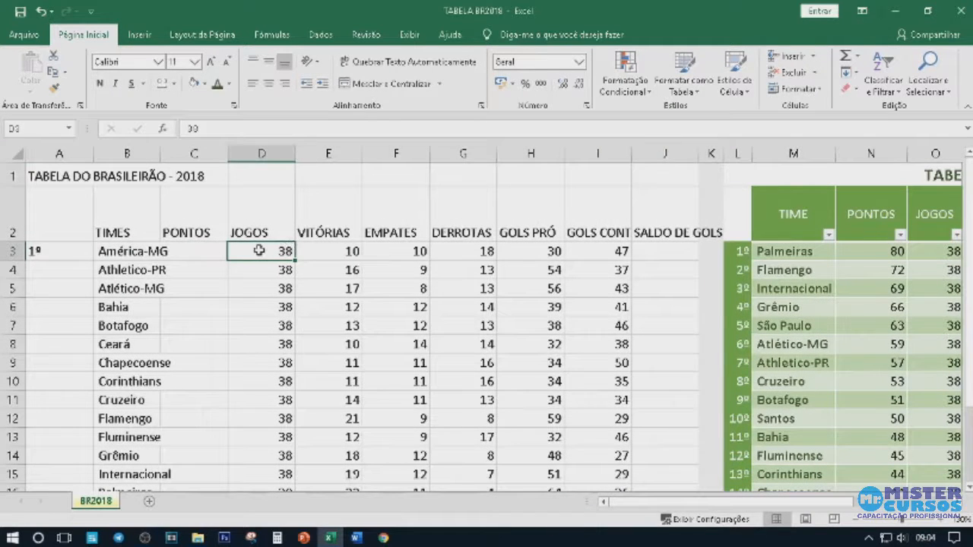
scroll(261, 248, "down", 4)
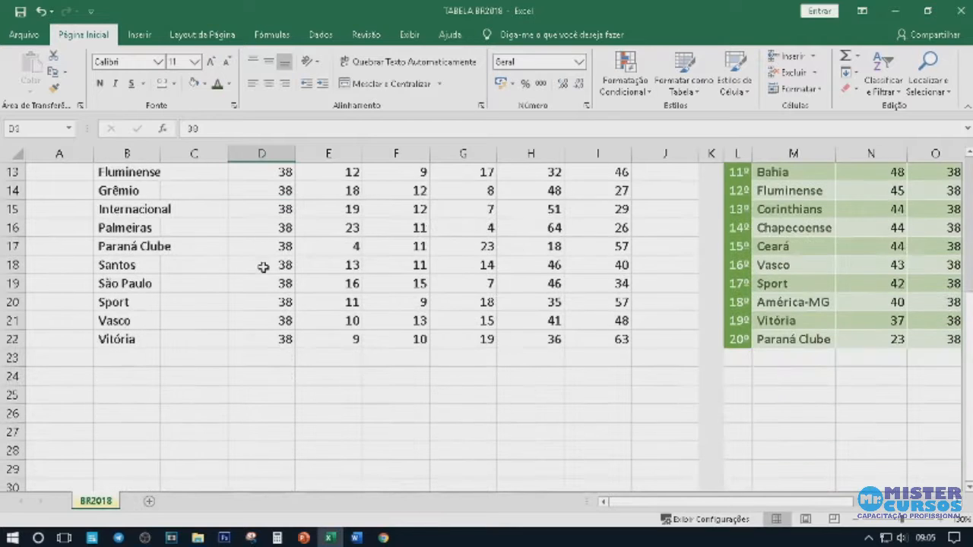
scroll(274, 304, "up", 3)
scroll(267, 271, "up", 1)
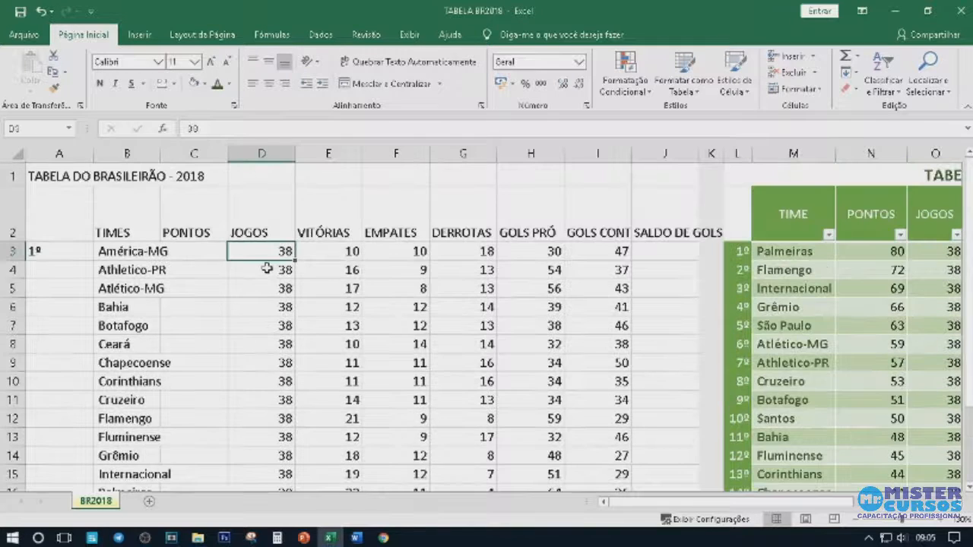
scroll(266, 251, "down", 3)
scroll(263, 265, "up", 3)
scroll(346, 251, "down", 3)
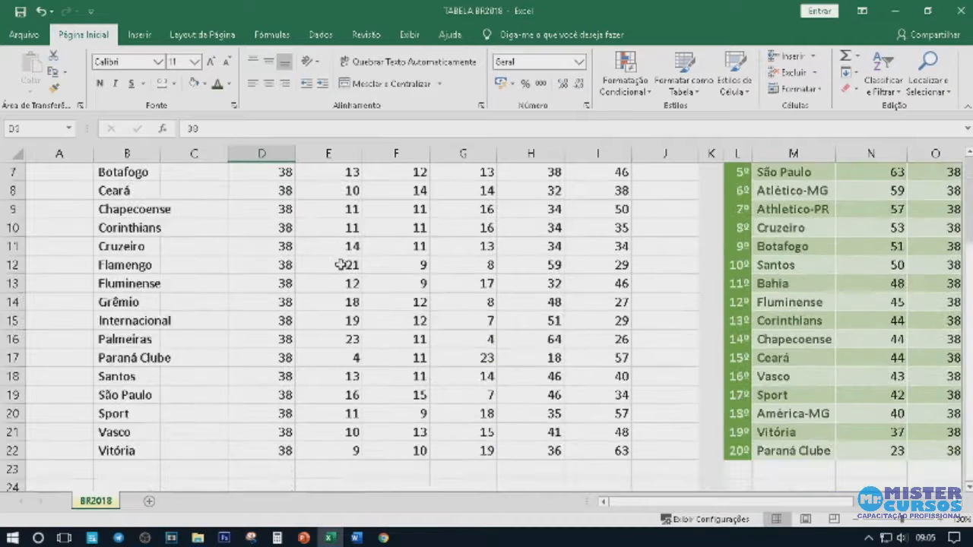
scroll(350, 358, "up", 3)
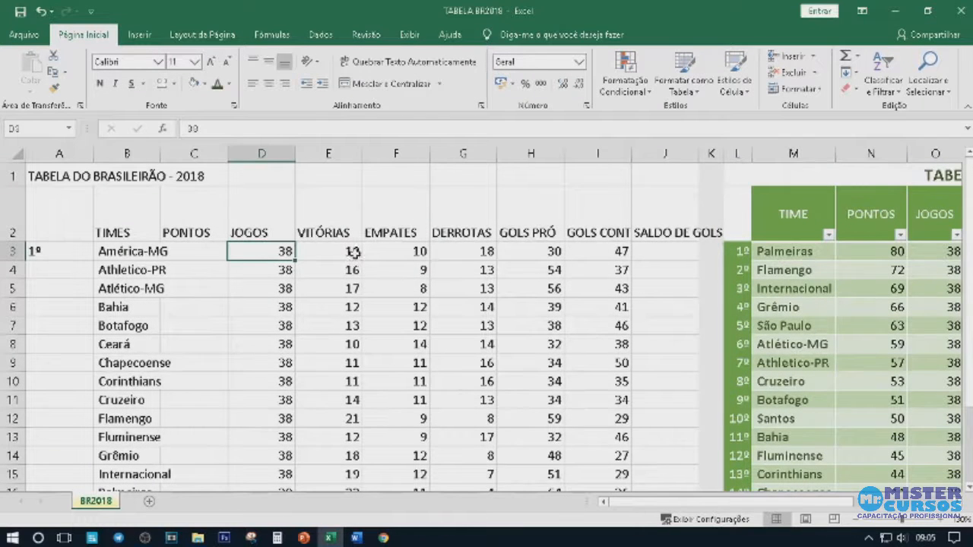
Check América-MG's games and wins in row 3 of the unformatted table and locate the same team in the formatted standings.
left_click(139, 255)
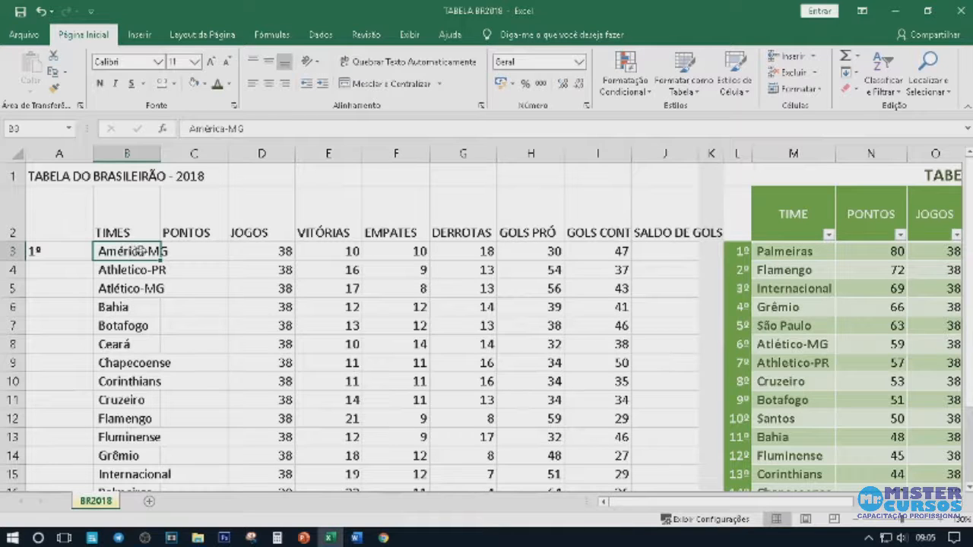
left_click(278, 258)
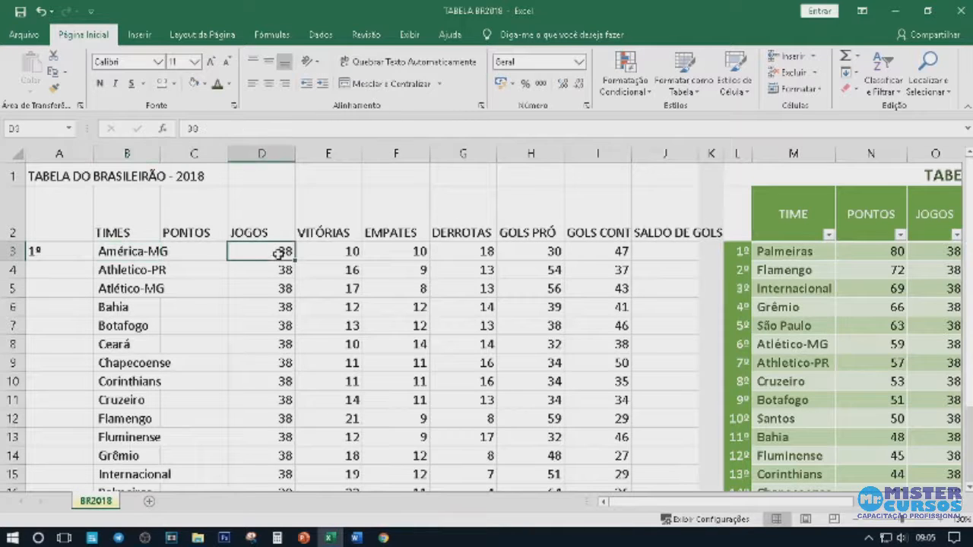
left_click(339, 255)
left_click(134, 256)
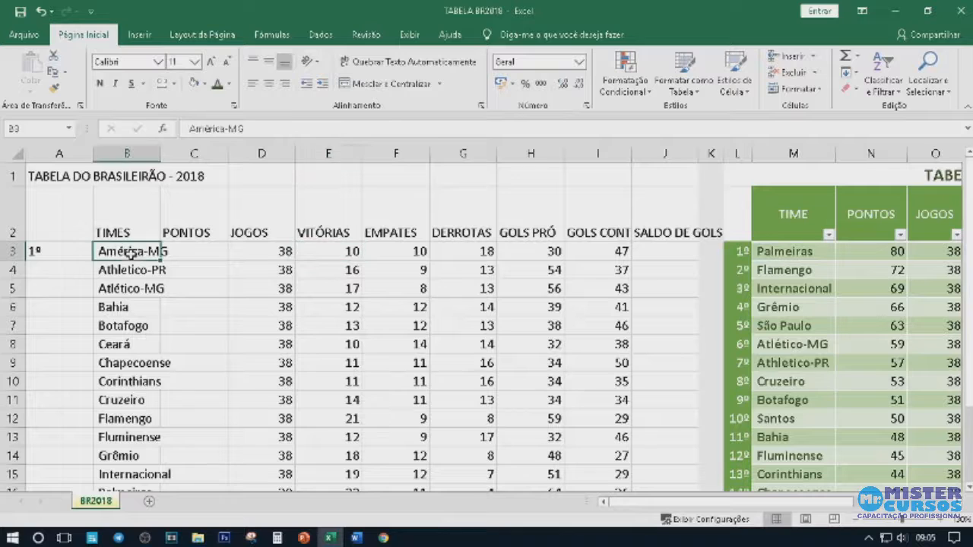
left_click(328, 252)
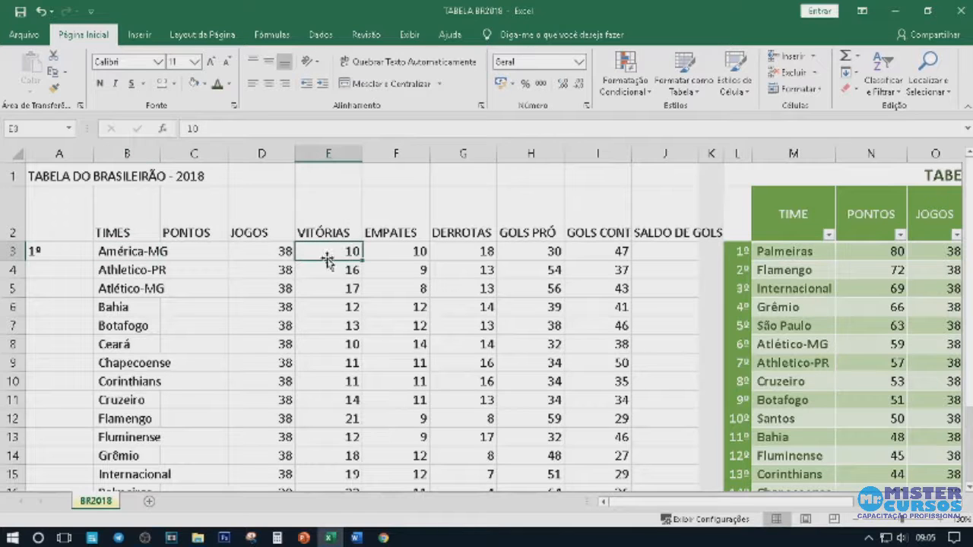
left_click_drag(659, 503, 791, 516)
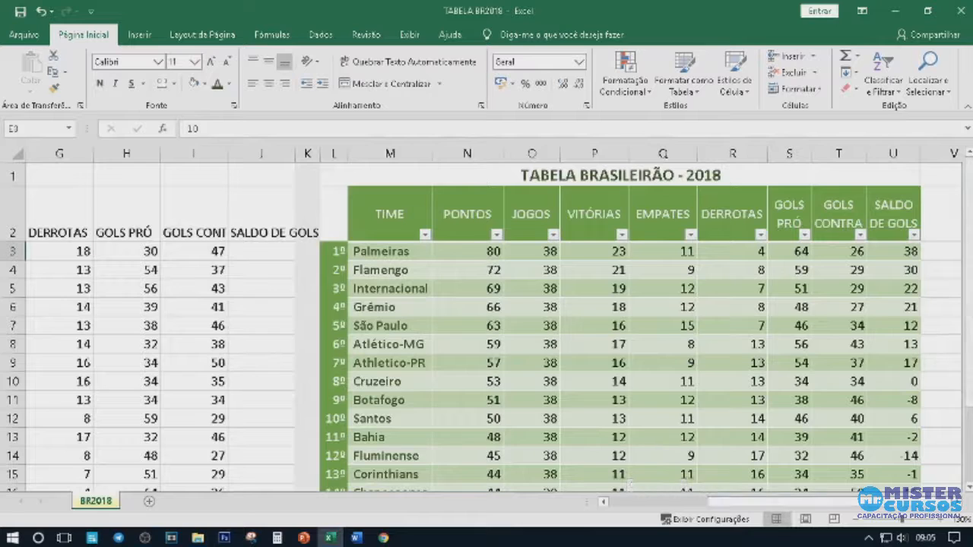
left_click_drag(971, 262, 971, 273)
left_click(380, 433)
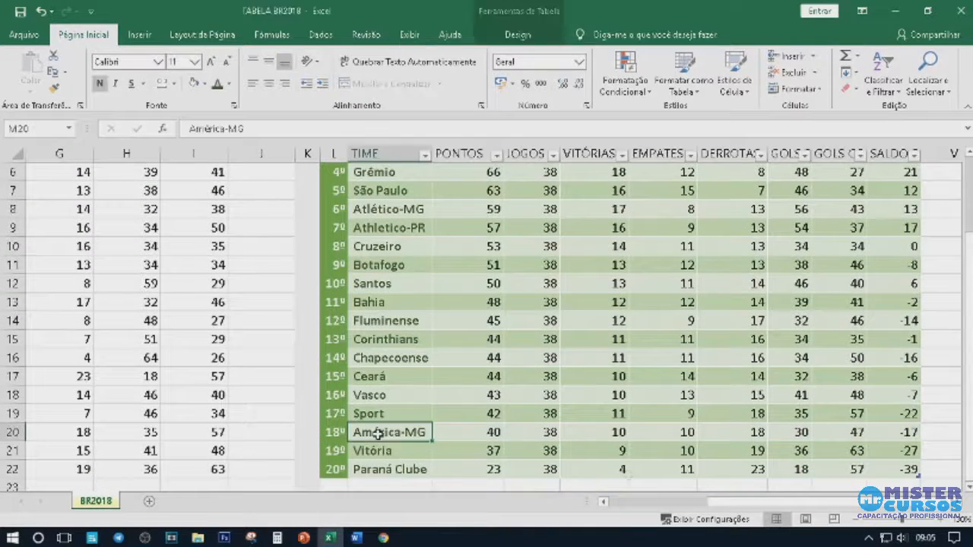
Compare América-MG's wins, goals against and goal difference in row 20 of the formatted standings with its row in the unformatted table.
left_click(619, 434)
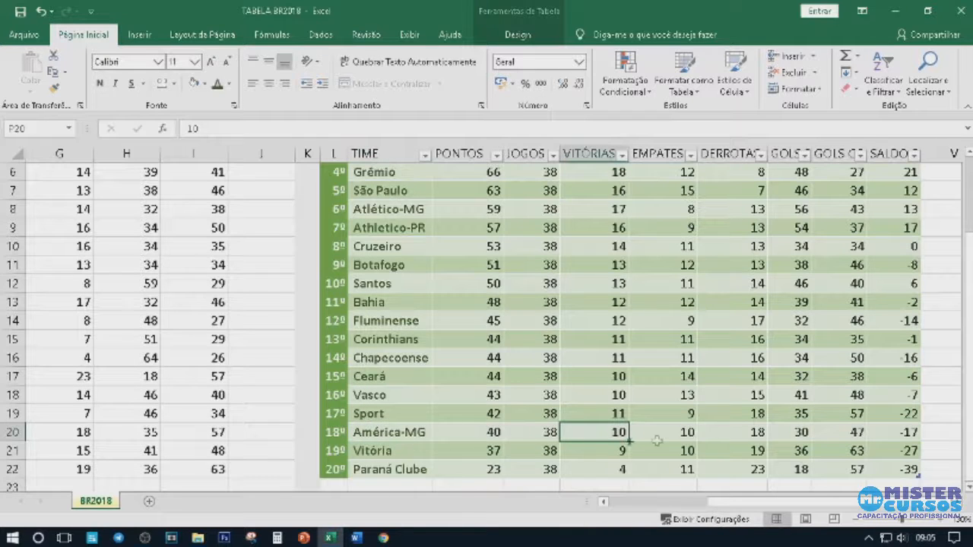
left_click(898, 436)
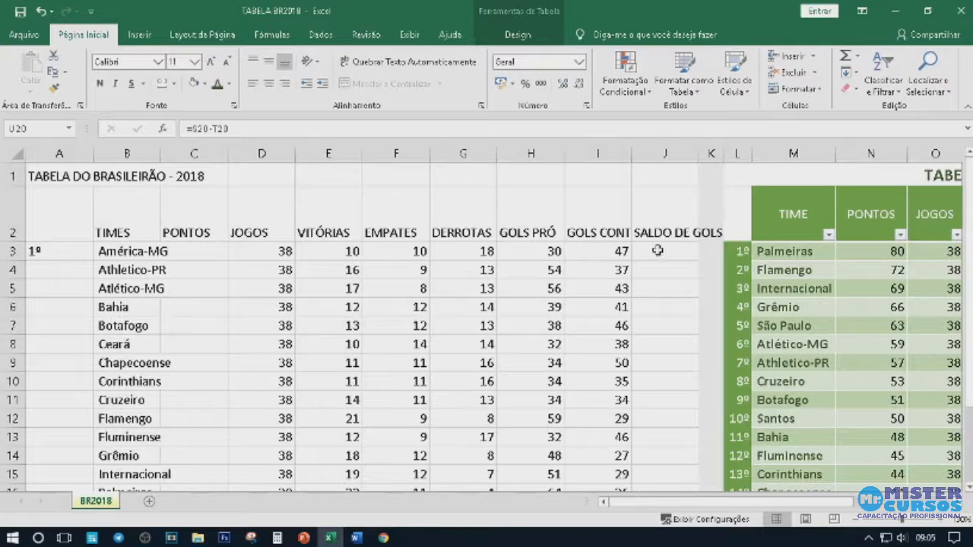
left_click_drag(703, 505, 785, 518)
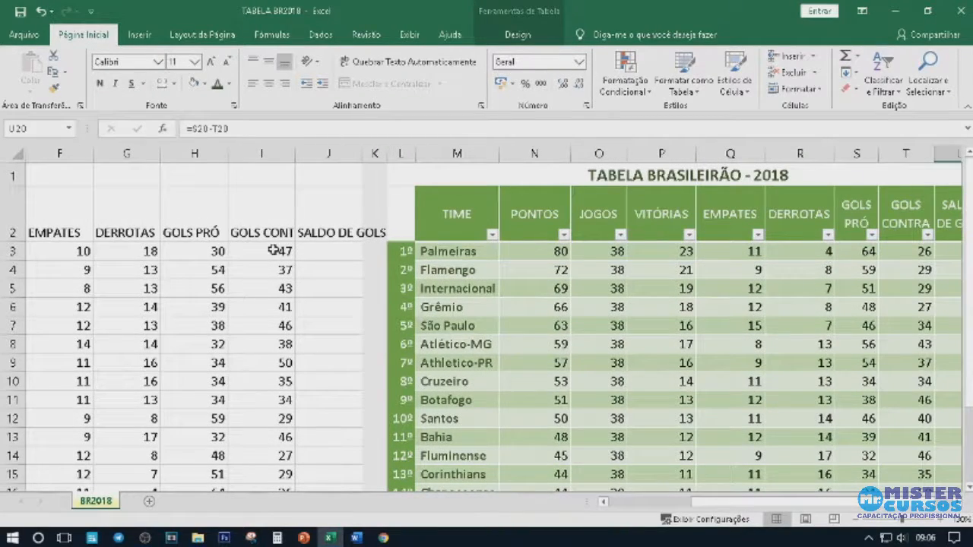
left_click_drag(743, 517, 787, 511)
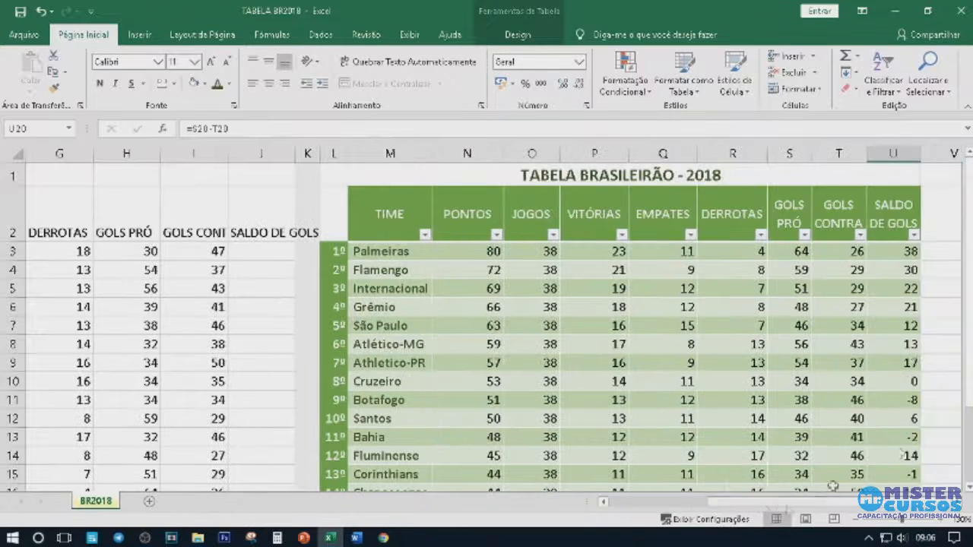
left_click_drag(969, 307, 969, 376)
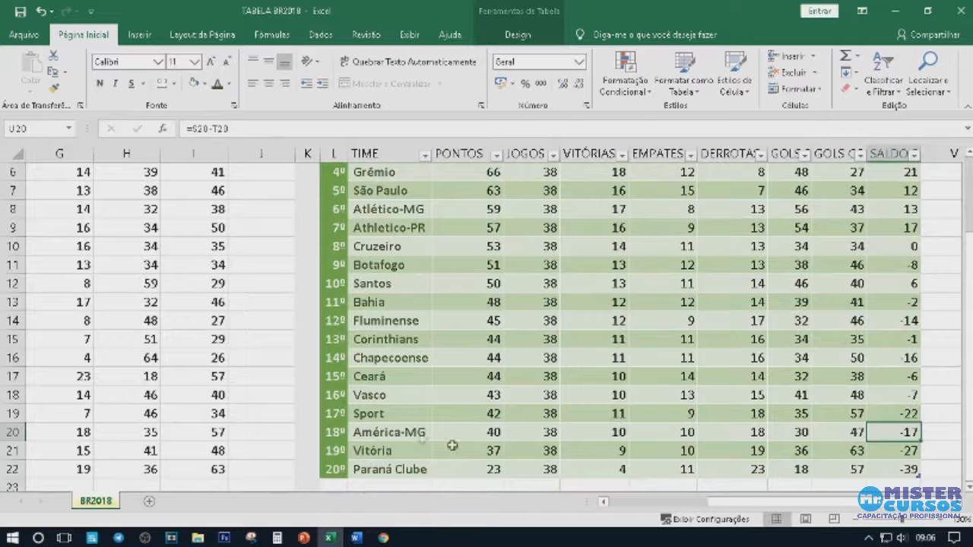
left_click(825, 433)
left_click_drag(684, 503, 637, 505)
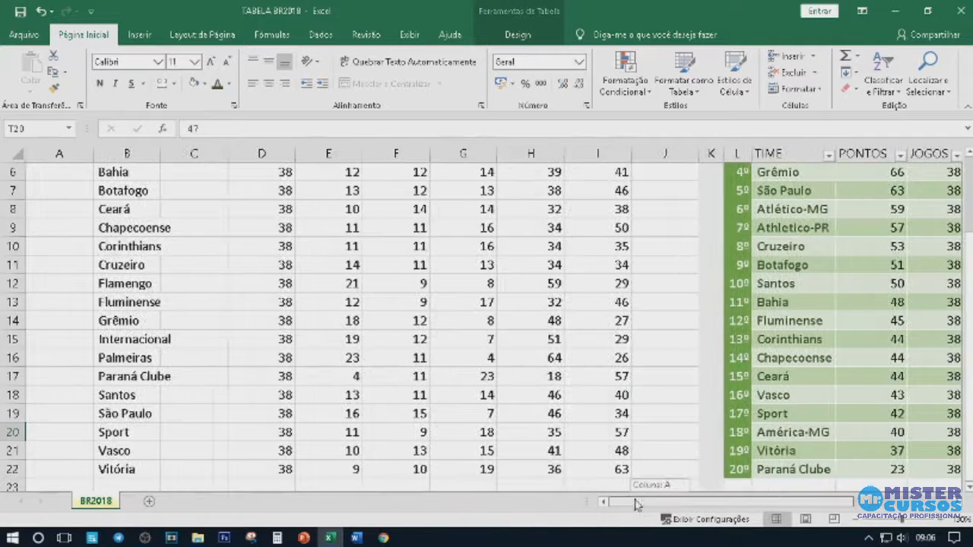
Compare the team order of the unformatted table with the ranking from 1º to 20º in the formatted standings.
scroll(614, 407, "up", 2)
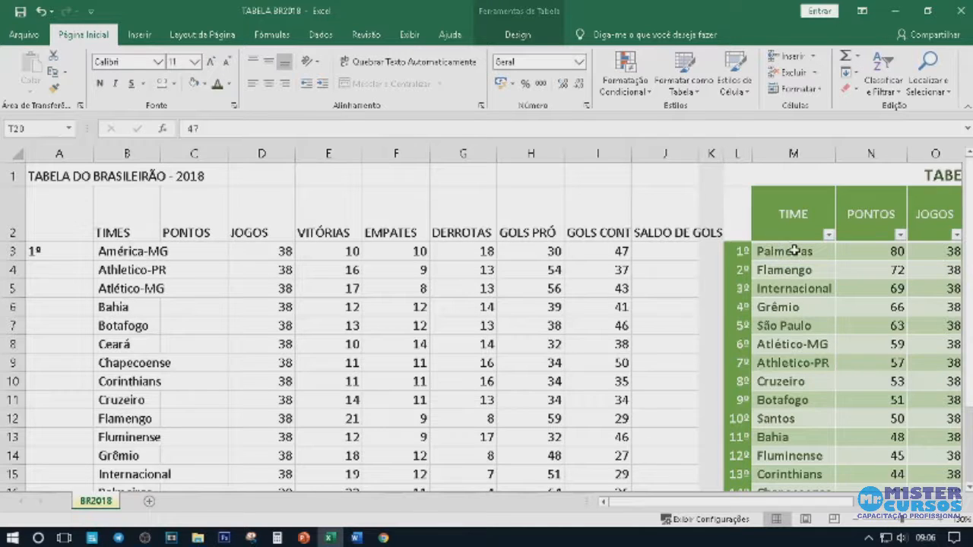
scroll(795, 300, "down", 2)
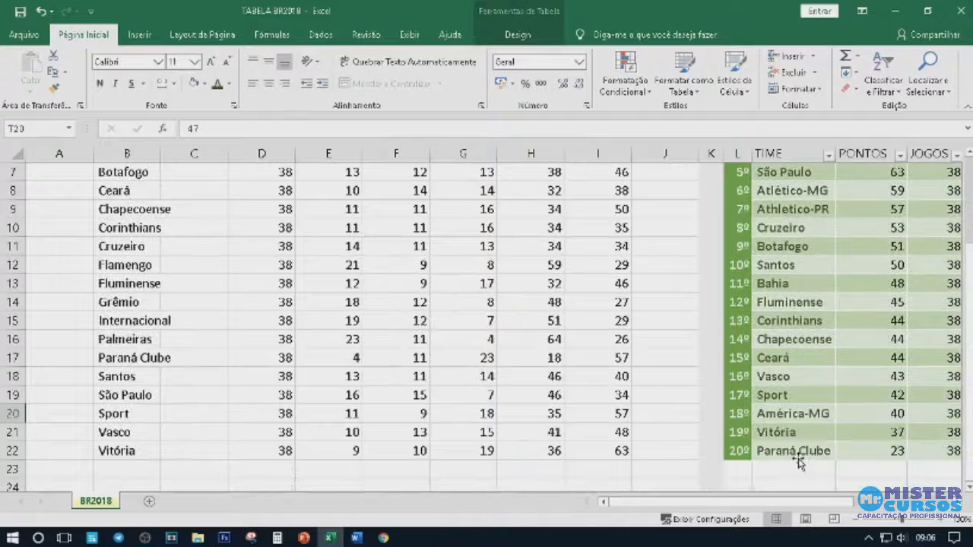
scroll(805, 430, "up", 2)
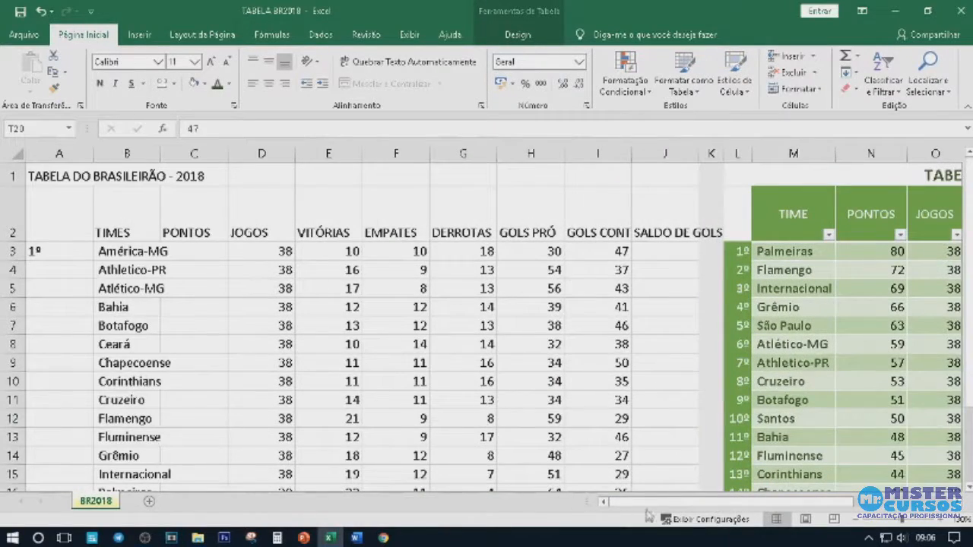
left_click_drag(649, 504, 688, 515)
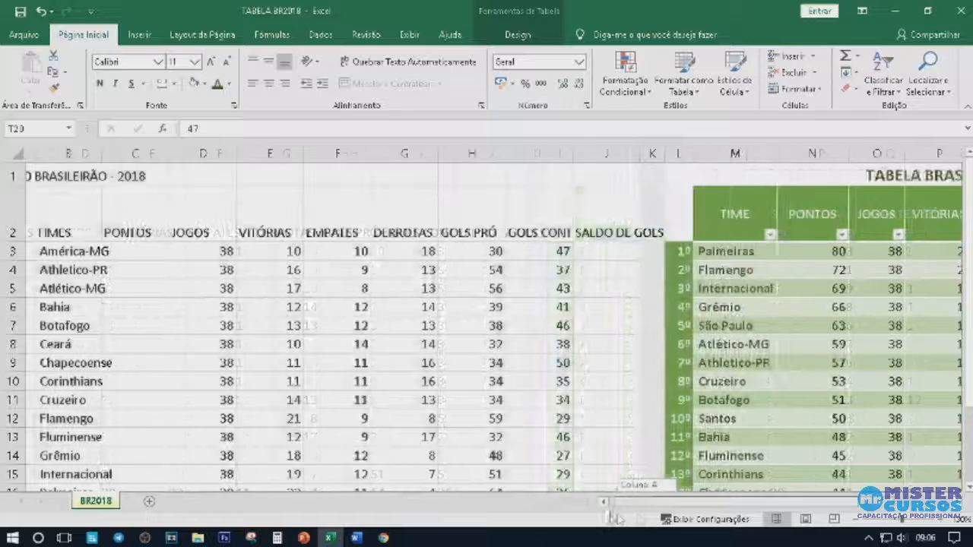
left_click_drag(687, 515, 688, 515)
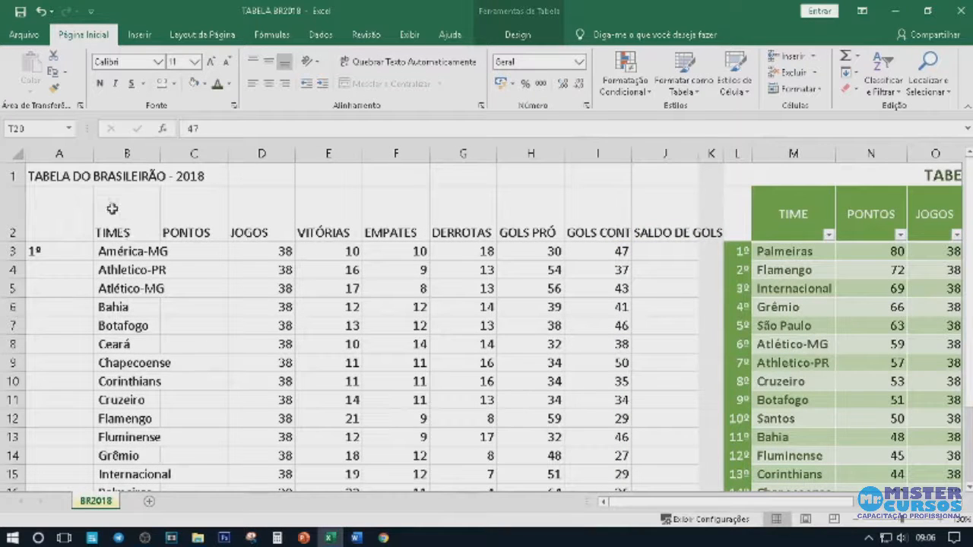
Merge and centre the title TABELA DO BRASILEIRÃO - 2018 across A1:J1, matching the width of the header row.
left_click(61, 222)
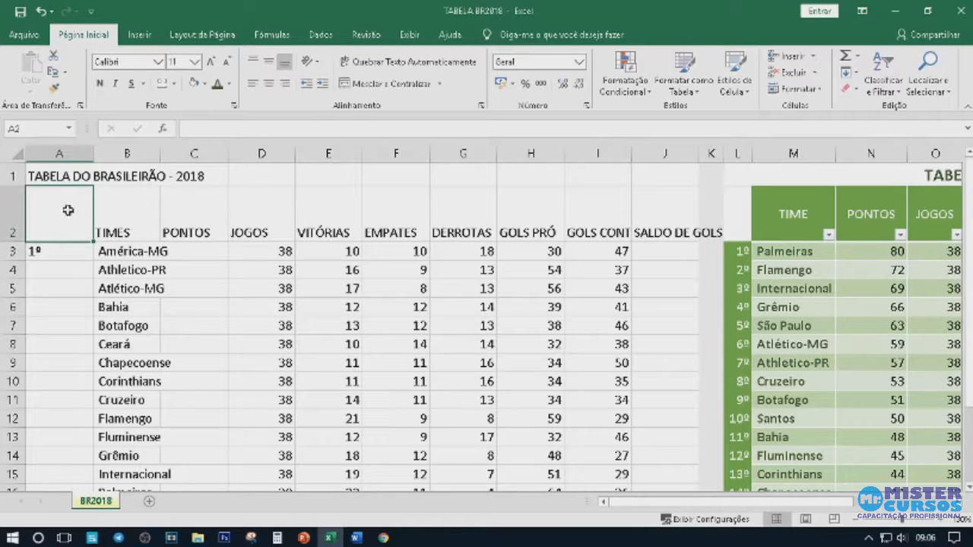
left_click(653, 216)
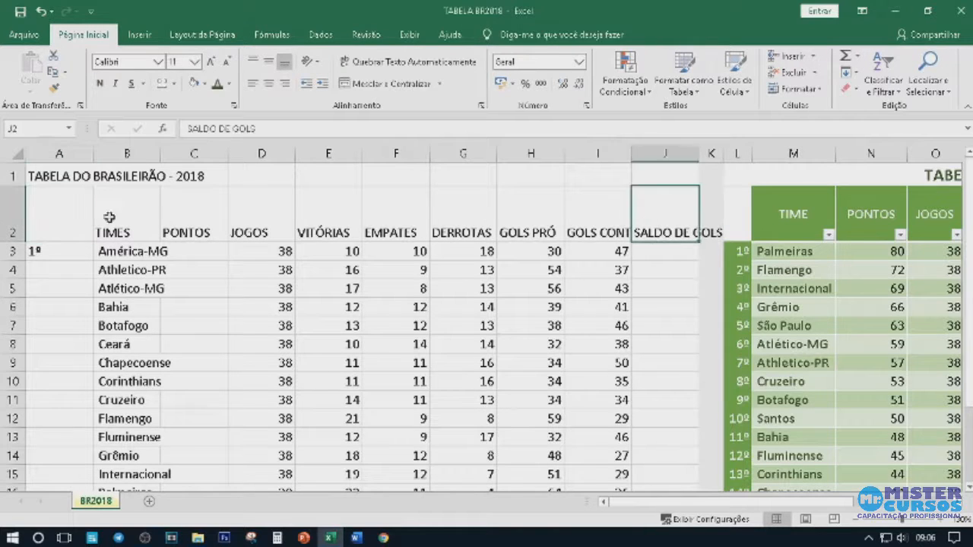
left_click(61, 219)
left_click(38, 252)
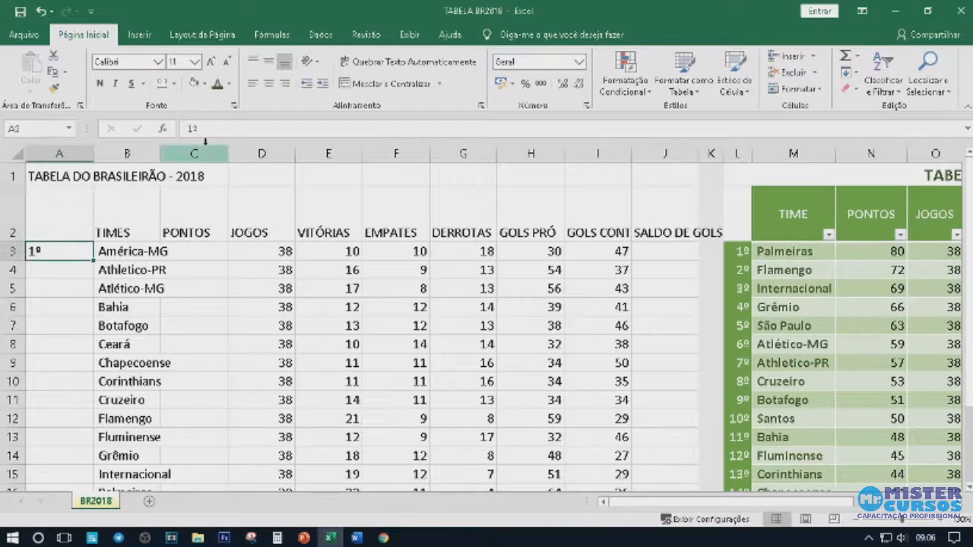
left_click(69, 211)
left_click(648, 219)
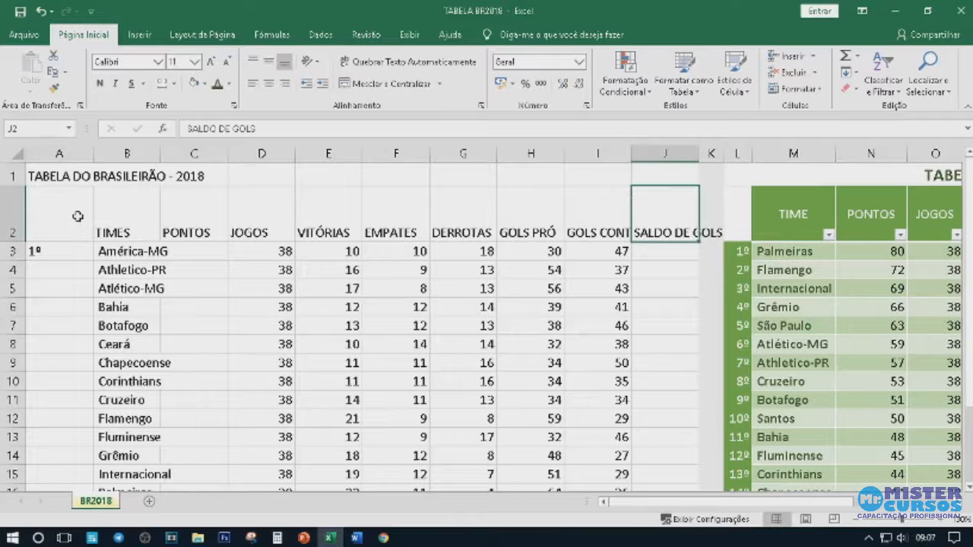
left_click_drag(38, 174, 632, 178)
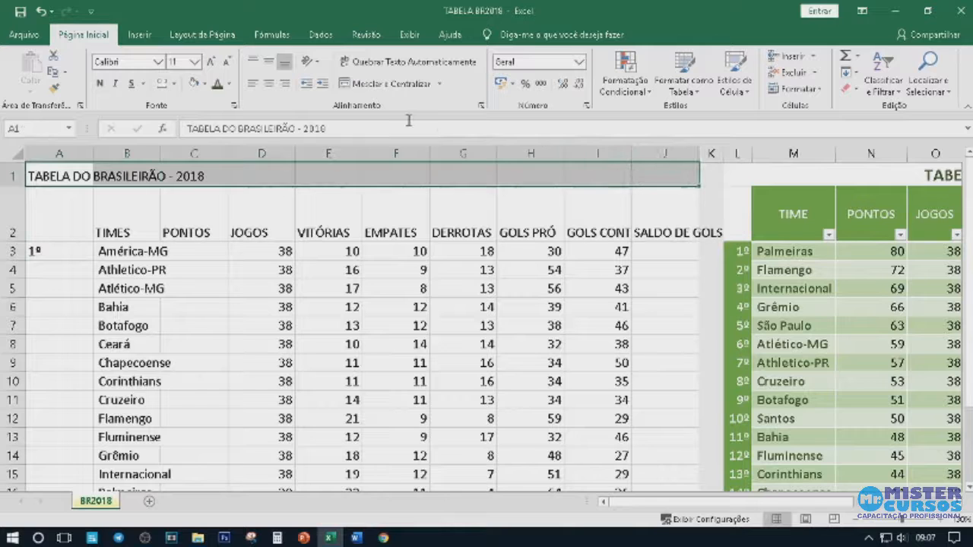
left_click(384, 83)
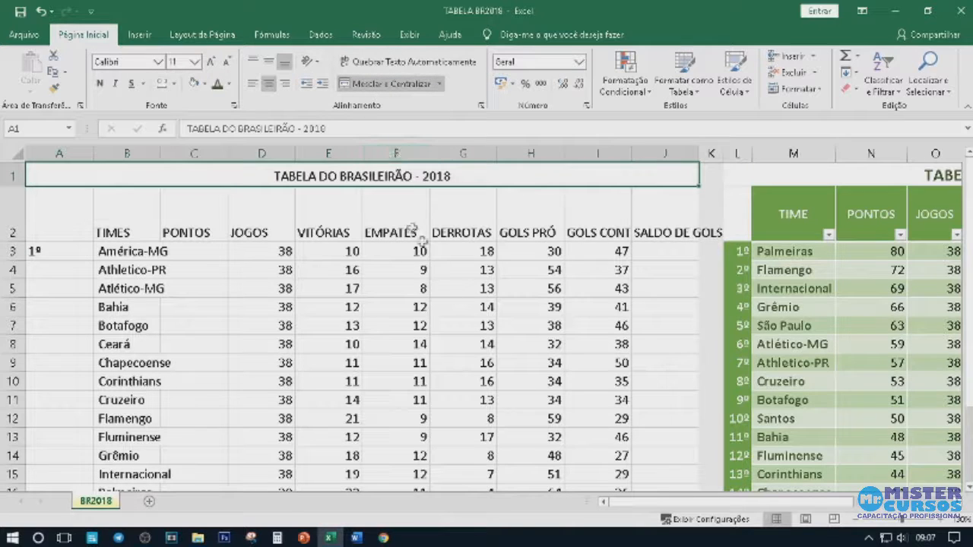
Wrap the header text in A2:J2 and centre it horizontally and vertically, reducing row 2's height and column H's width to fit.
left_click(40, 220)
left_click_drag(68, 221, 655, 222)
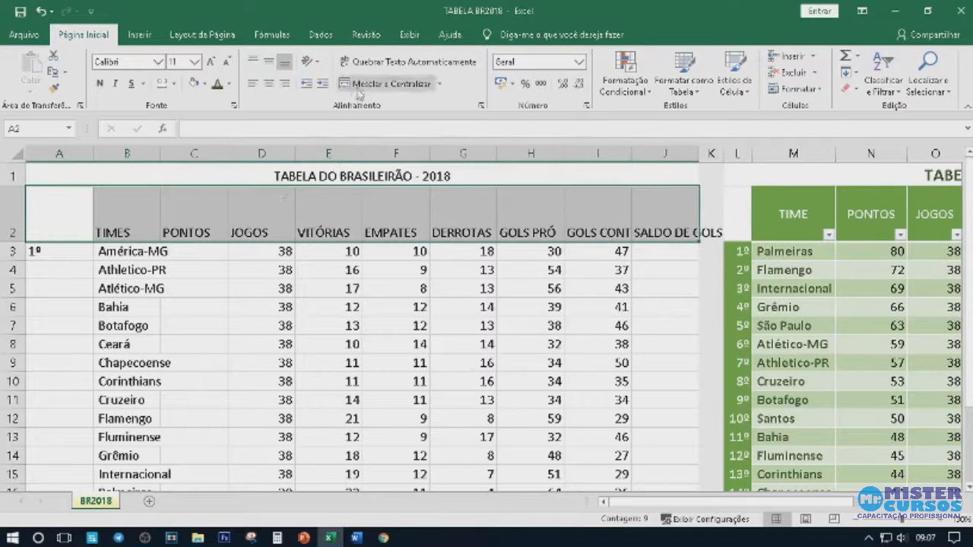
left_click(359, 64)
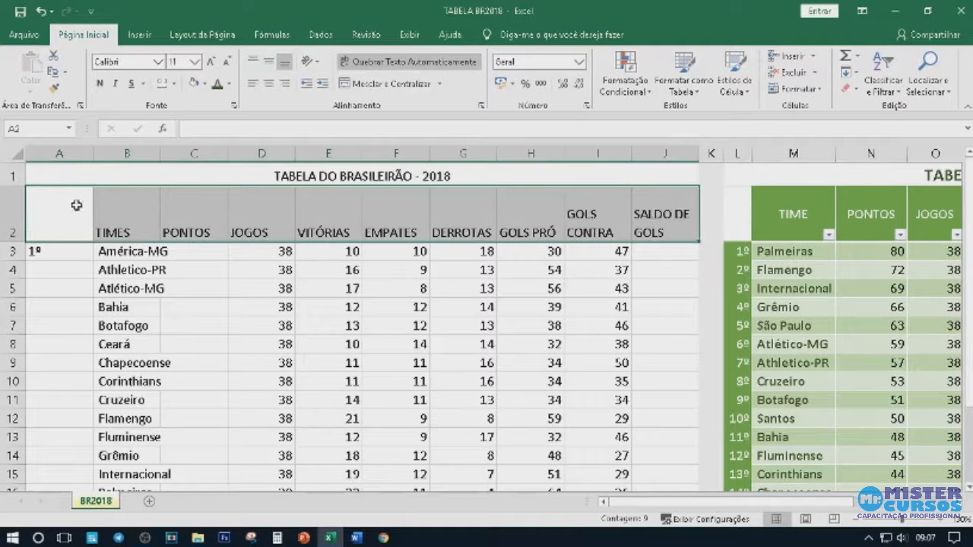
left_click(272, 67)
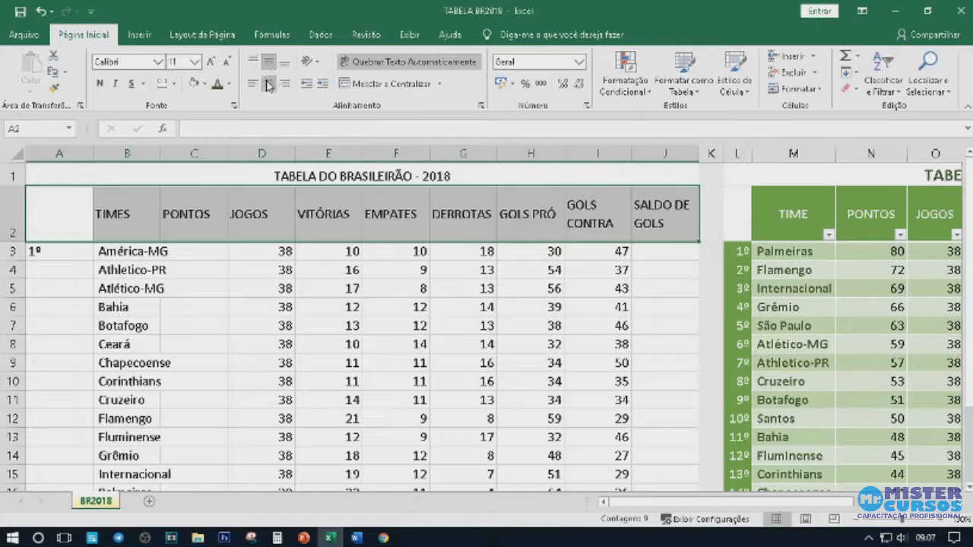
left_click(268, 84)
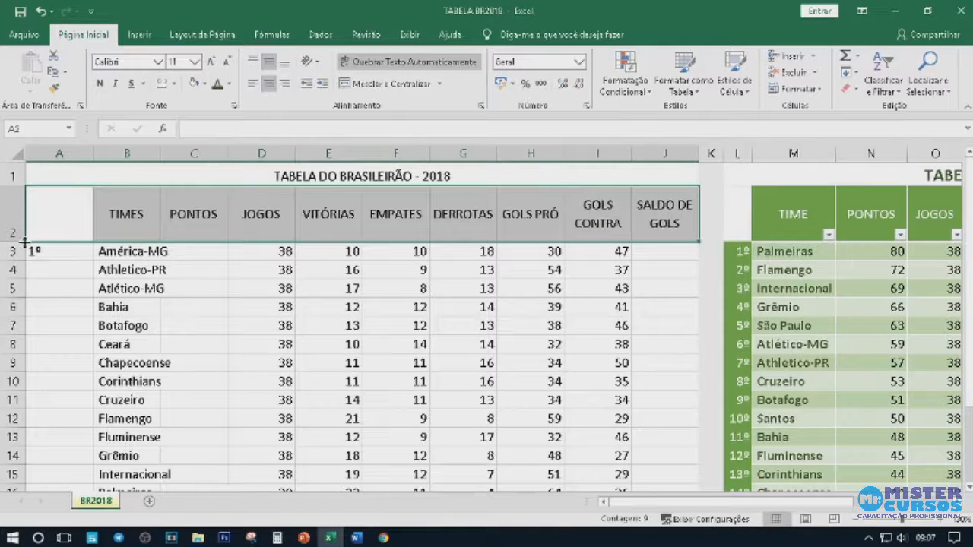
left_click_drag(18, 242, 18, 225)
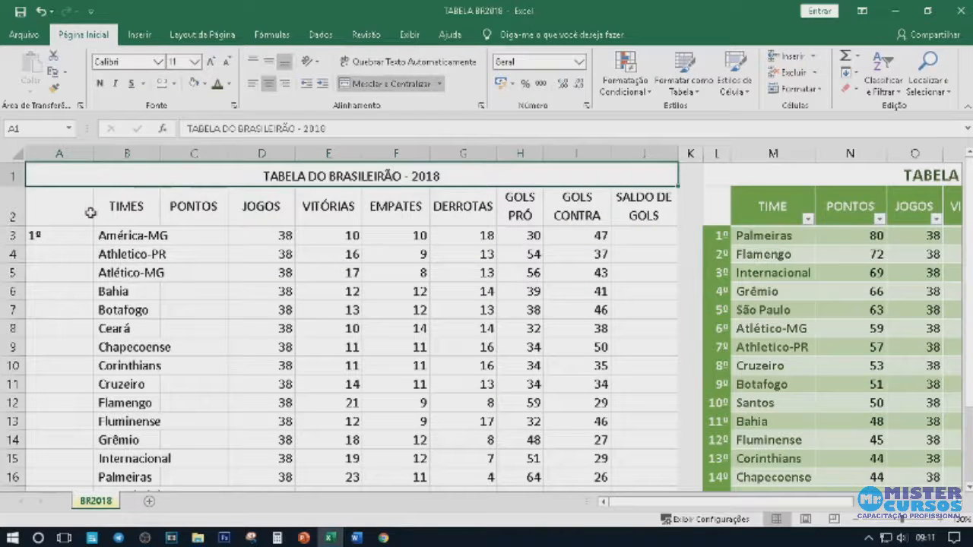
Examine the header cells of row 2 between A2 and J2, including TIMES, PONTOS, JOGOS, VITÓRIAS and EMPATES.
left_click(66, 214)
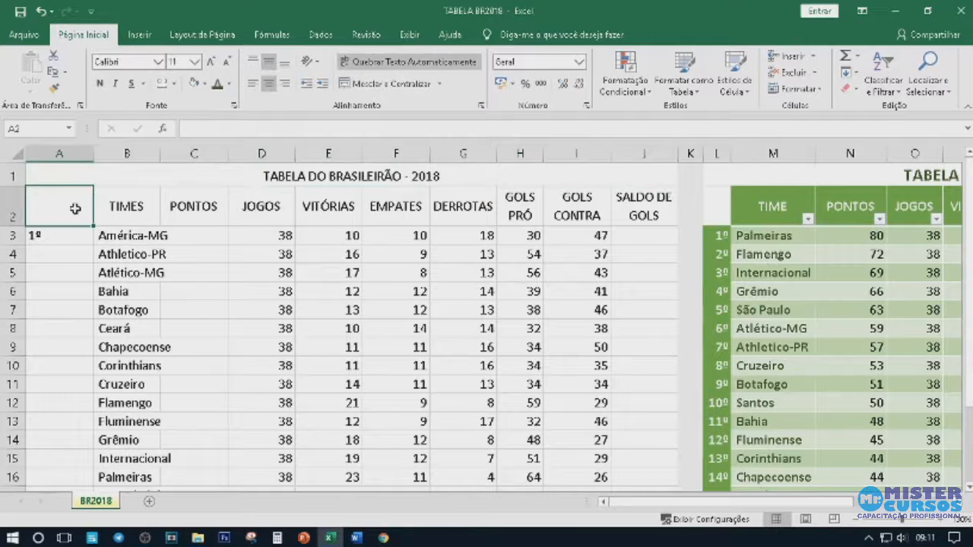
left_click(625, 208)
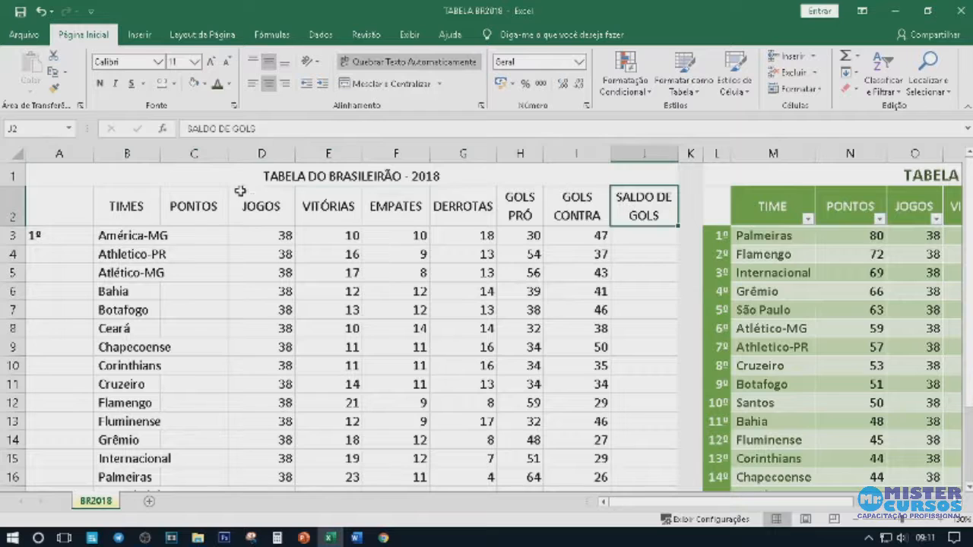
left_click(76, 201)
left_click(108, 203)
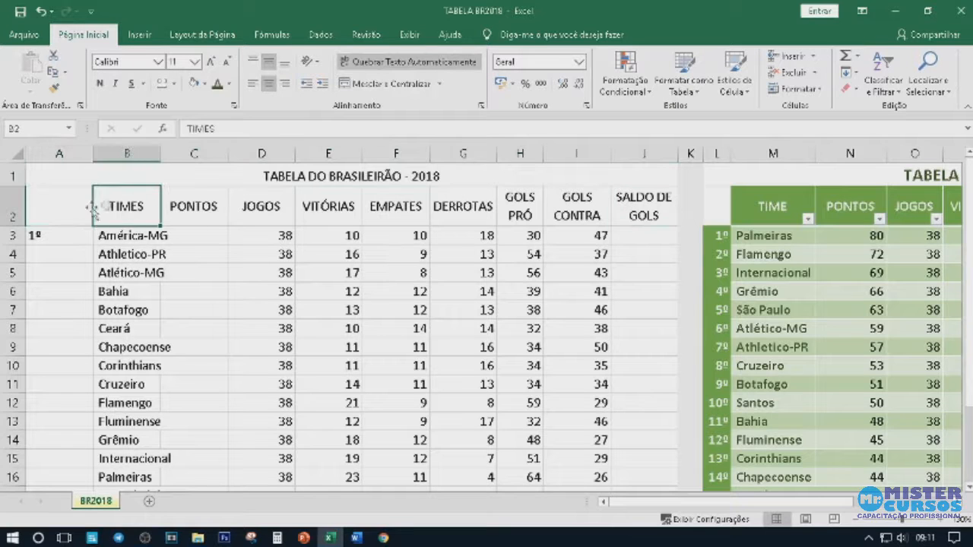
left_click(179, 209)
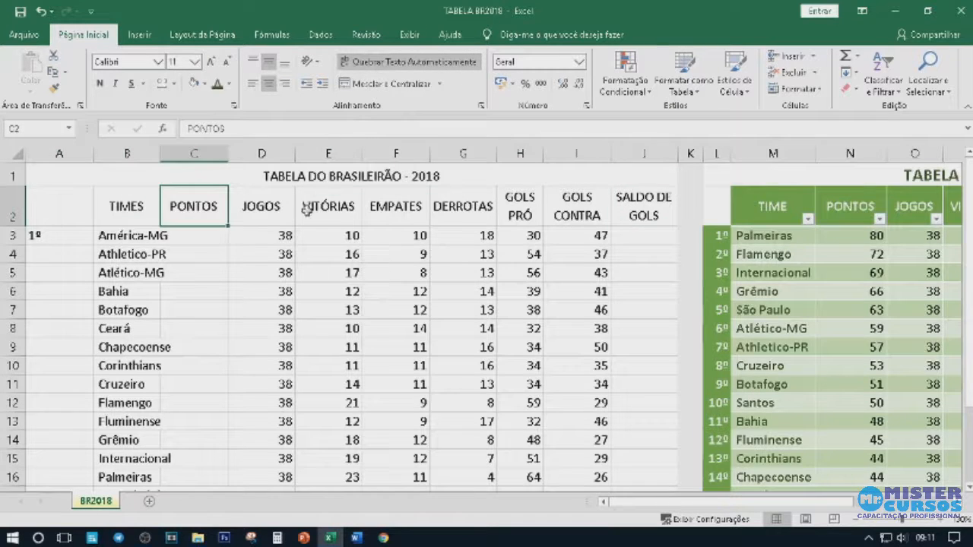
left_click(267, 203)
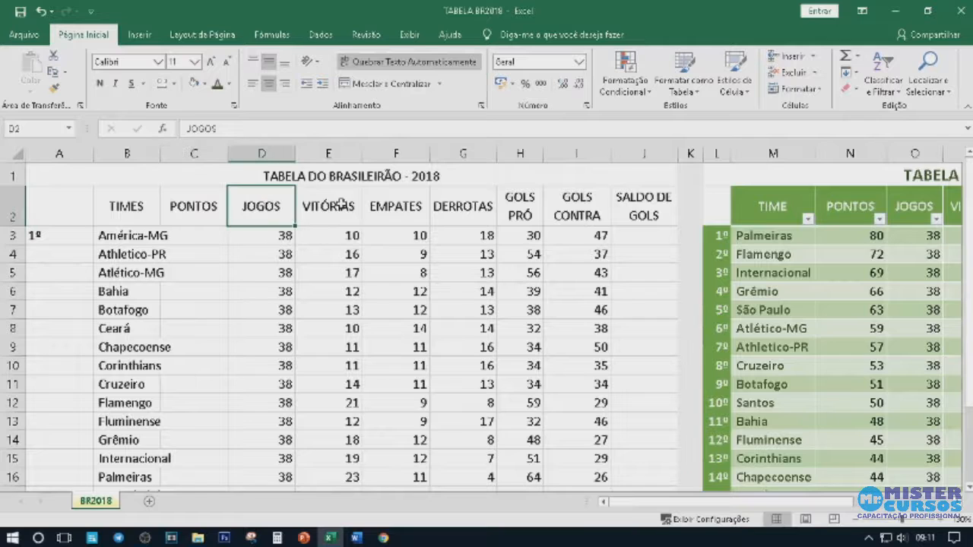
left_click(340, 204)
left_click(398, 210)
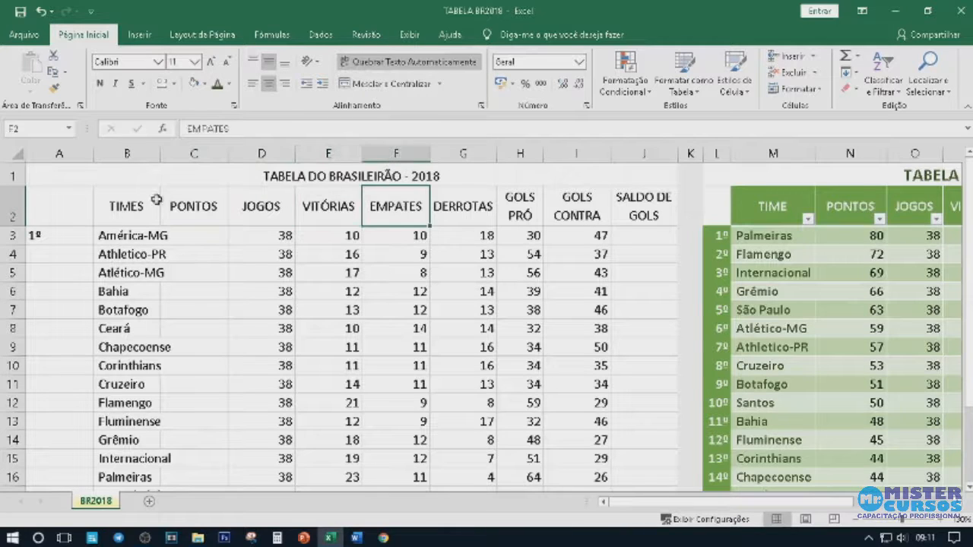
Narrow column A to fit the position and widen column B so the full team names fit.
left_click(147, 202)
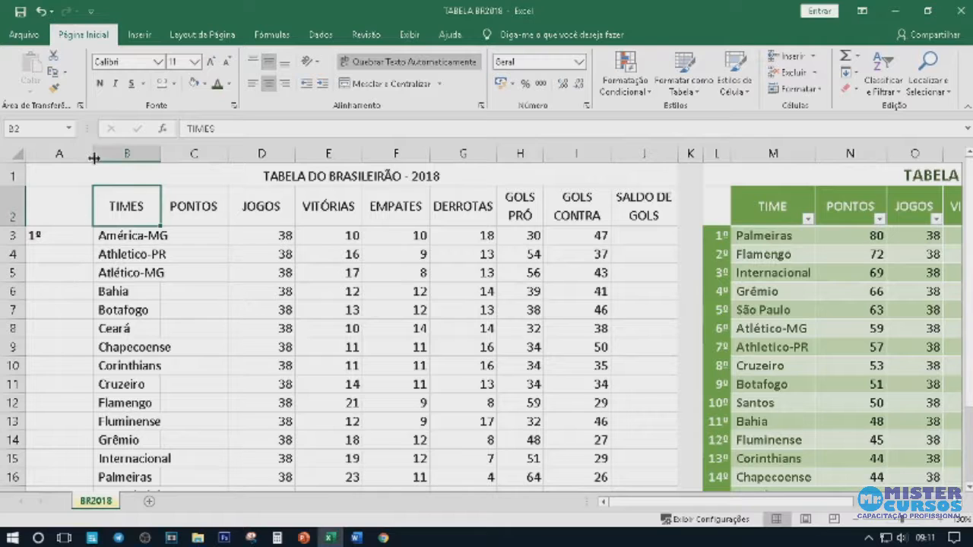
left_click_drag(95, 158, 129, 156)
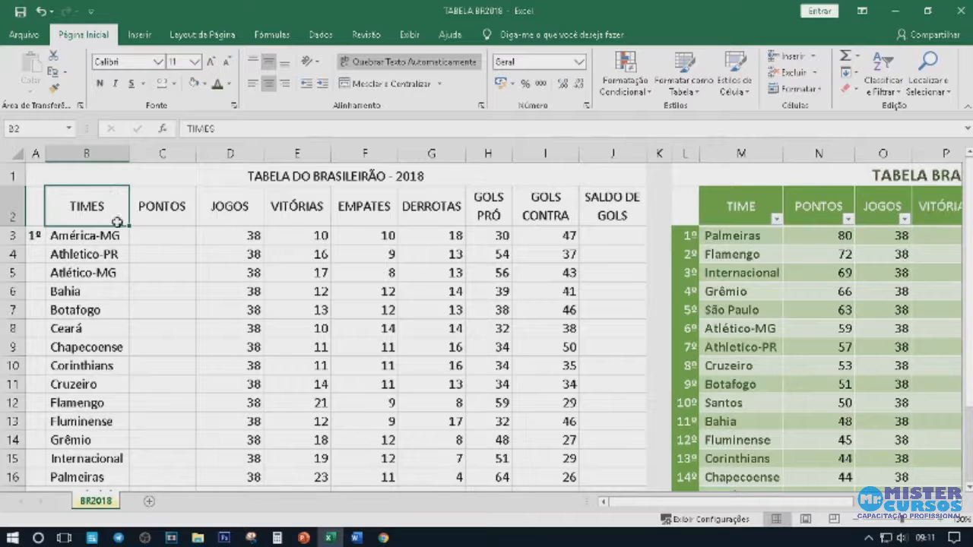
Examine América-MG's empty points cell and its games, results and goals in row 3, plus Athletico-PR's wins in E4.
left_click(169, 235)
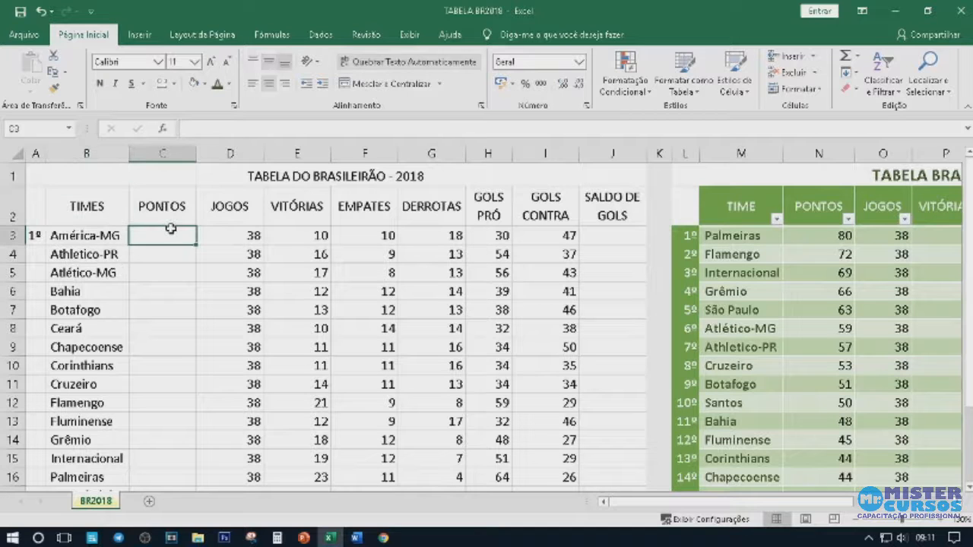
left_click(232, 238)
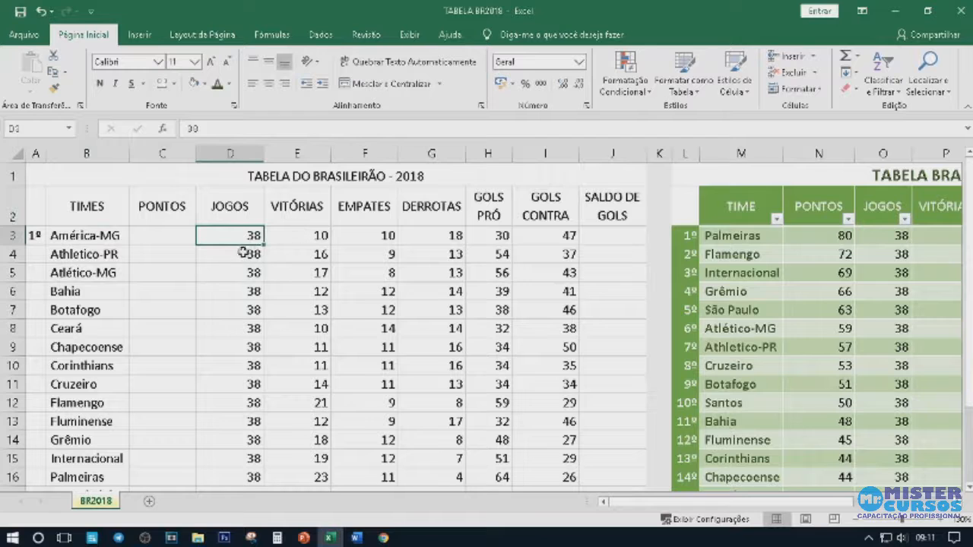
left_click(316, 235)
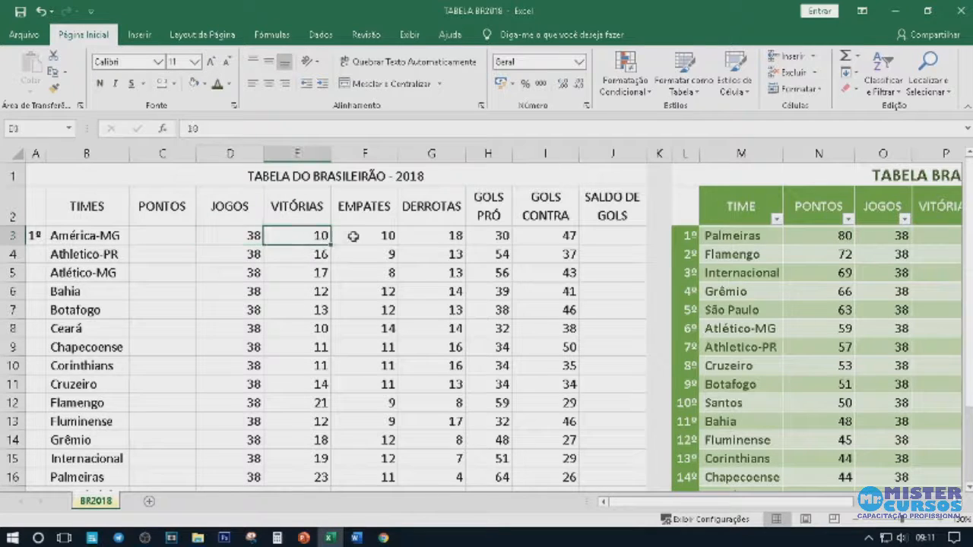
left_click(358, 236)
left_click(426, 236)
left_click(478, 236)
left_click(526, 236)
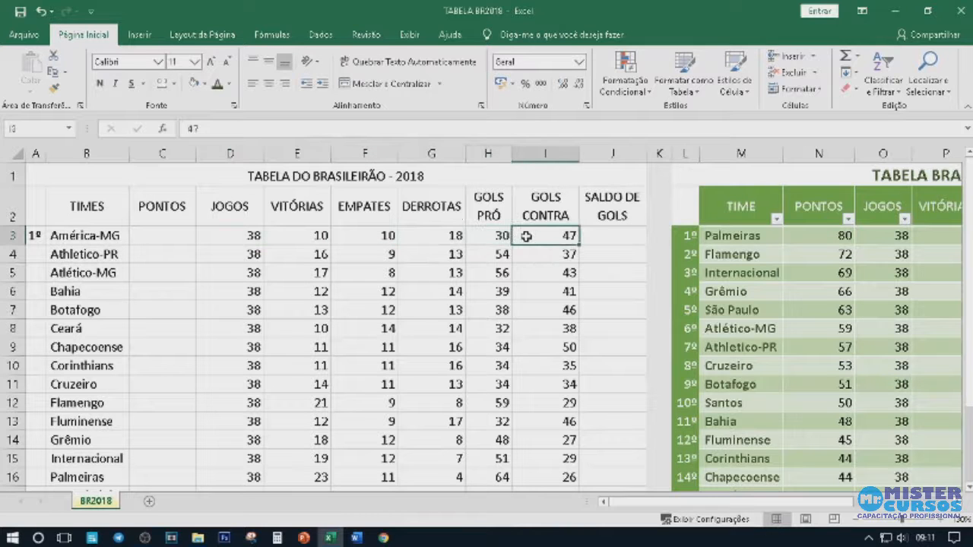
left_click(287, 254)
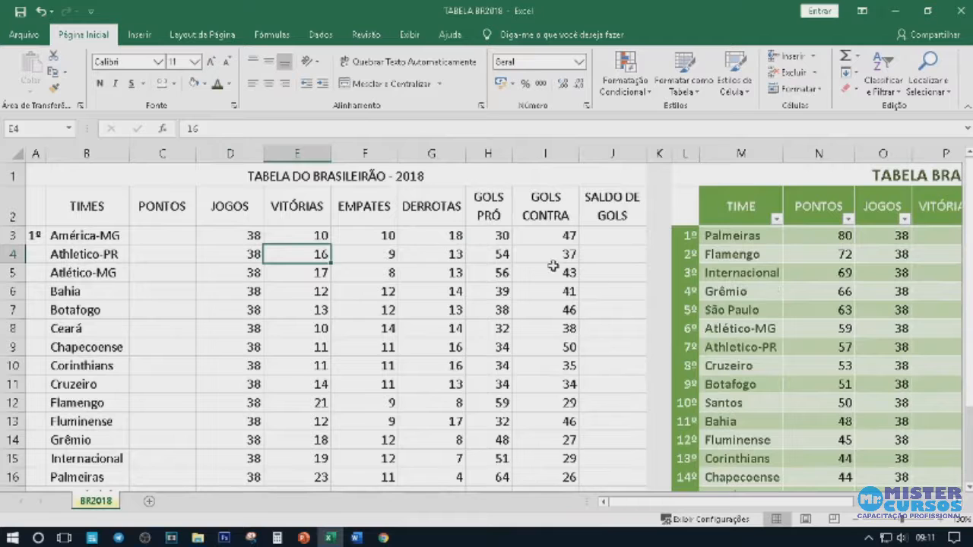
Fill the position series from 1º in A3 down to 20º in A22 alongside the team names.
scroll(193, 236, "down", 2)
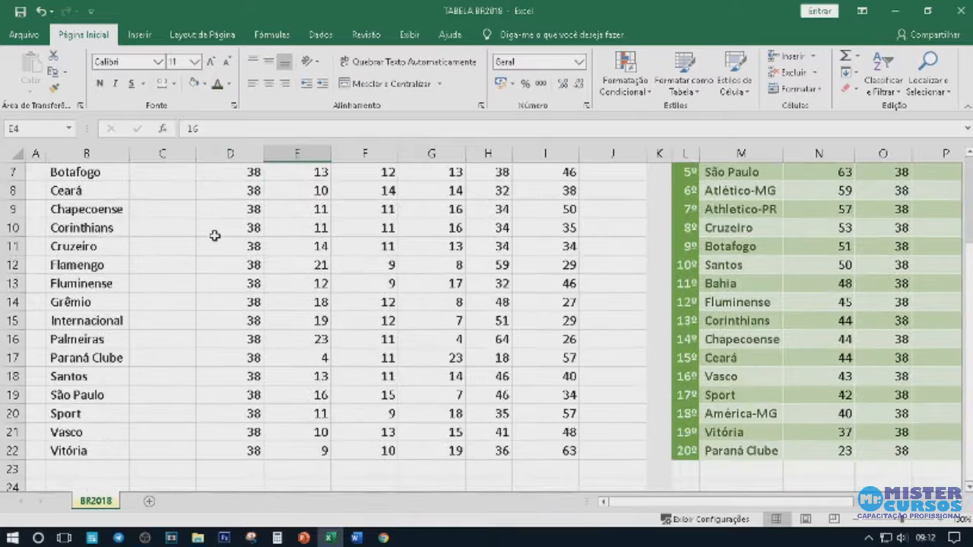
scroll(363, 261, "up", 2)
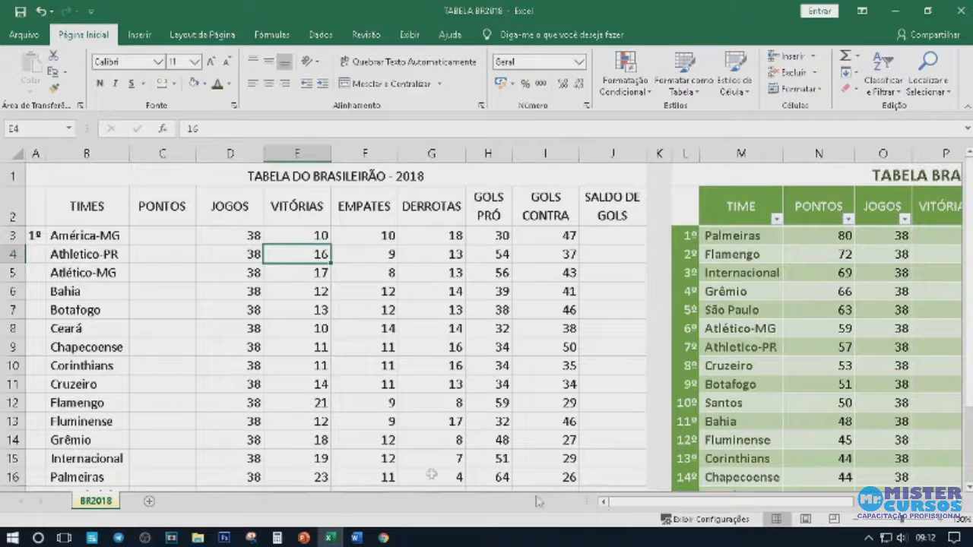
left_click(36, 236)
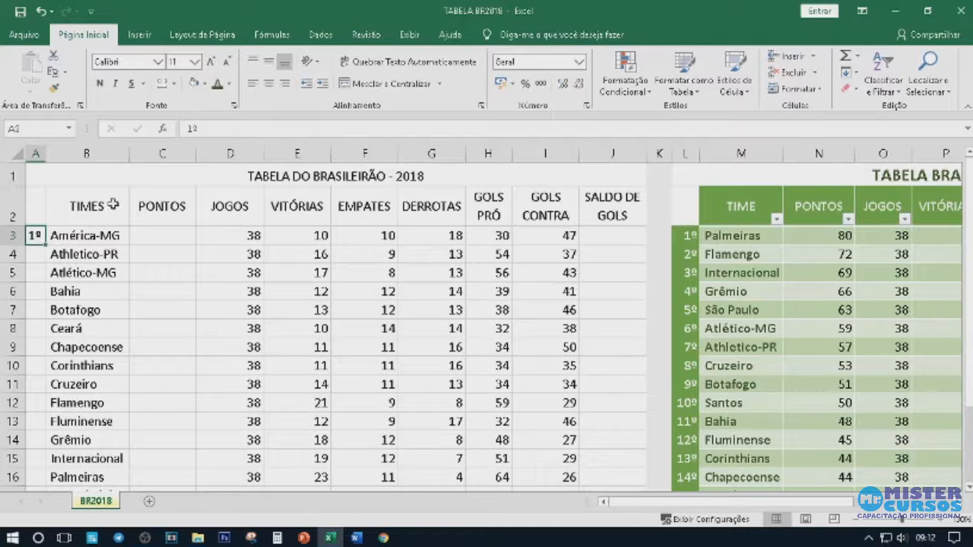
double_click(47, 243)
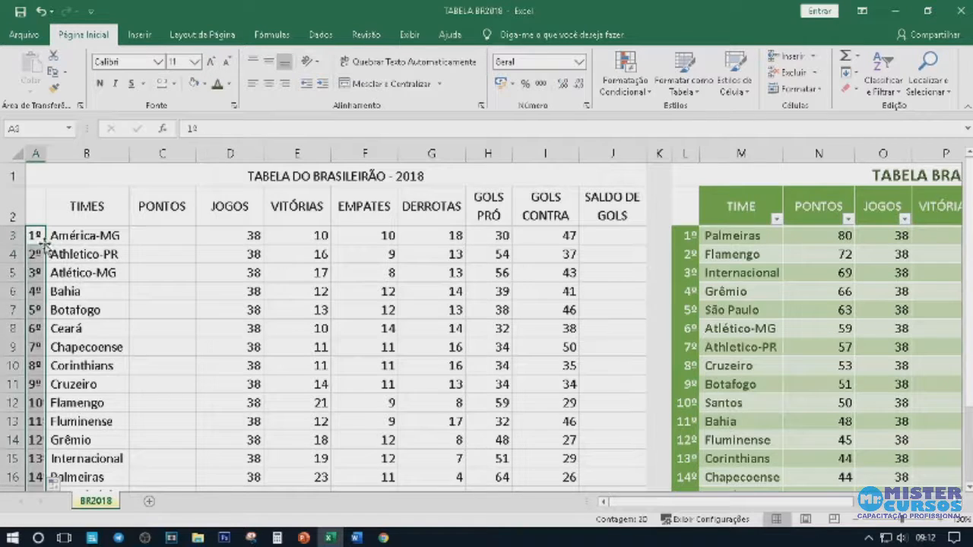
scroll(47, 245, "down", 4)
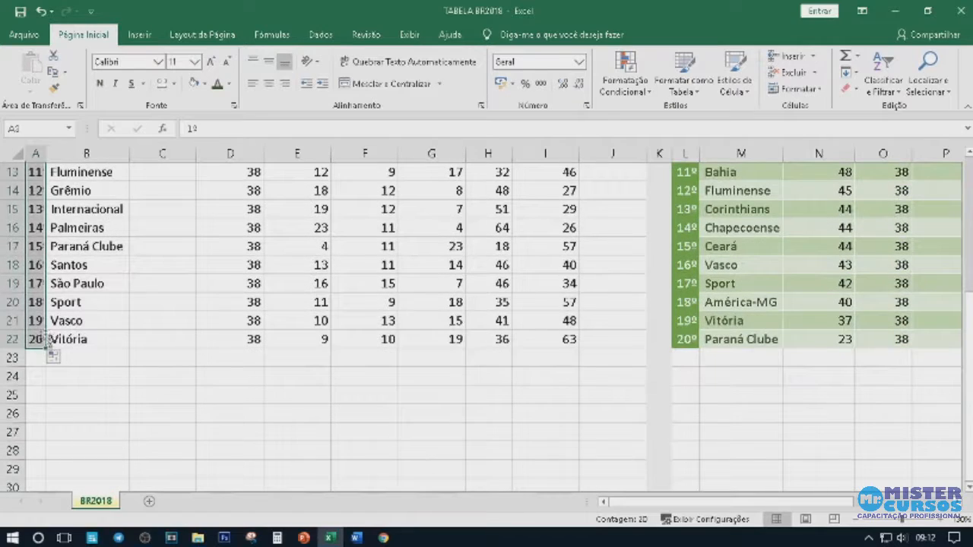
scroll(38, 339, "up", 2)
scroll(41, 327, "up", 2)
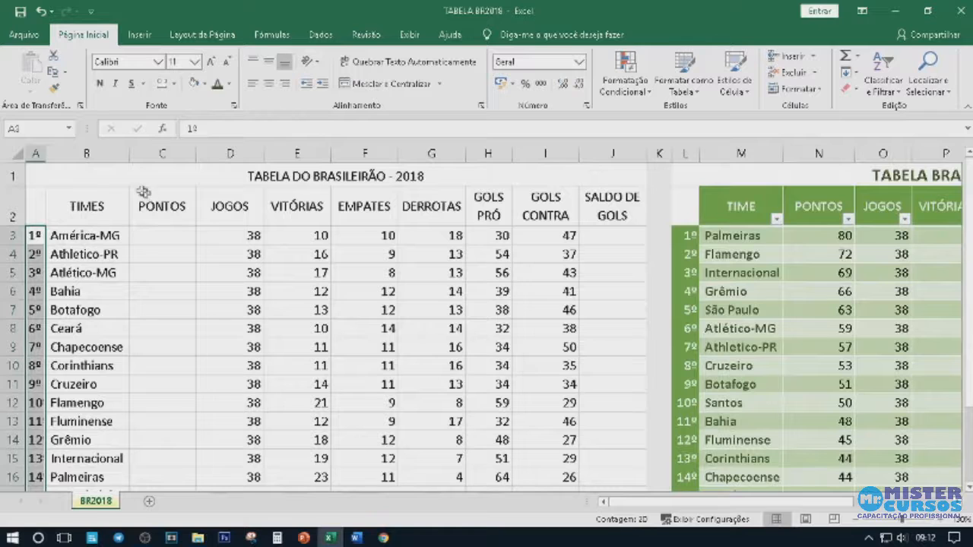
Right-align the positions in A3:A22 and widen column A slightly so the two-digit positions fit.
left_click(285, 84)
left_click_drag(47, 157, 50, 158)
scroll(52, 338, "down", 3)
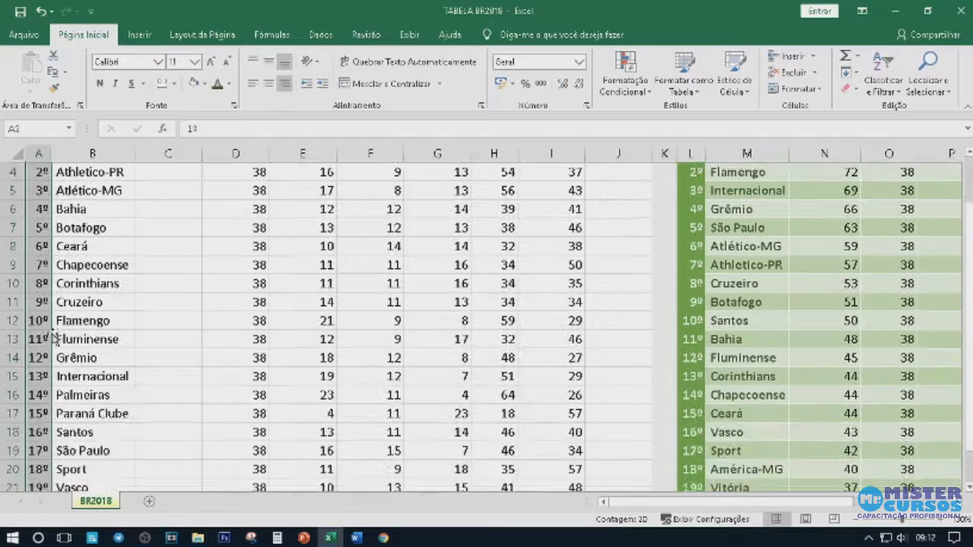
scroll(37, 375, "up", 3)
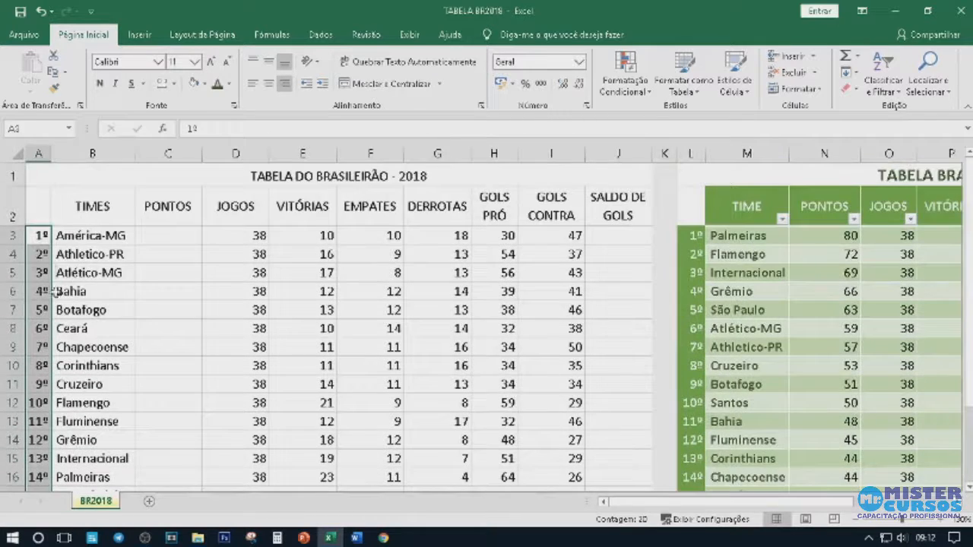
scroll(66, 397, "down", 2)
scroll(38, 339, "up", 2)
Examine the position cells of column A against the team names and the statistics beside them.
left_click(37, 238)
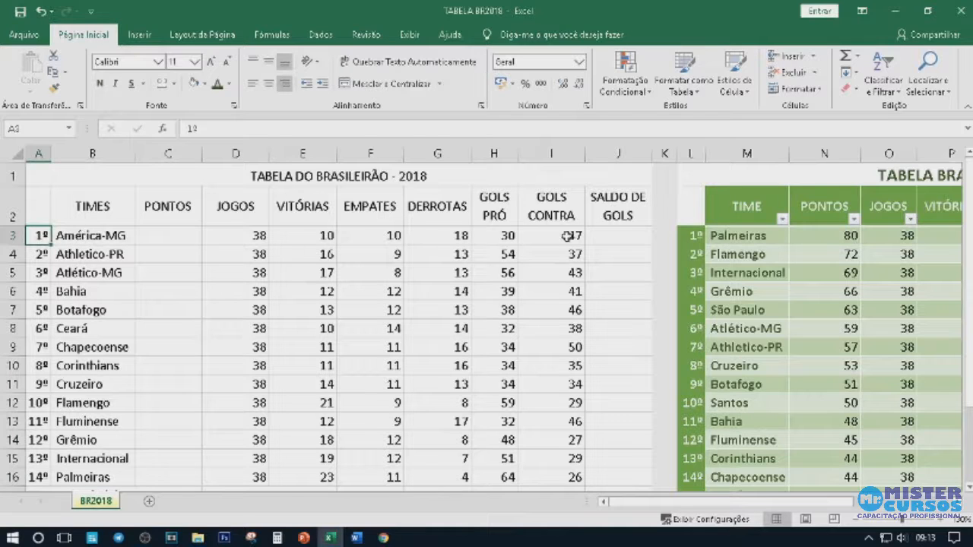
left_click(92, 237)
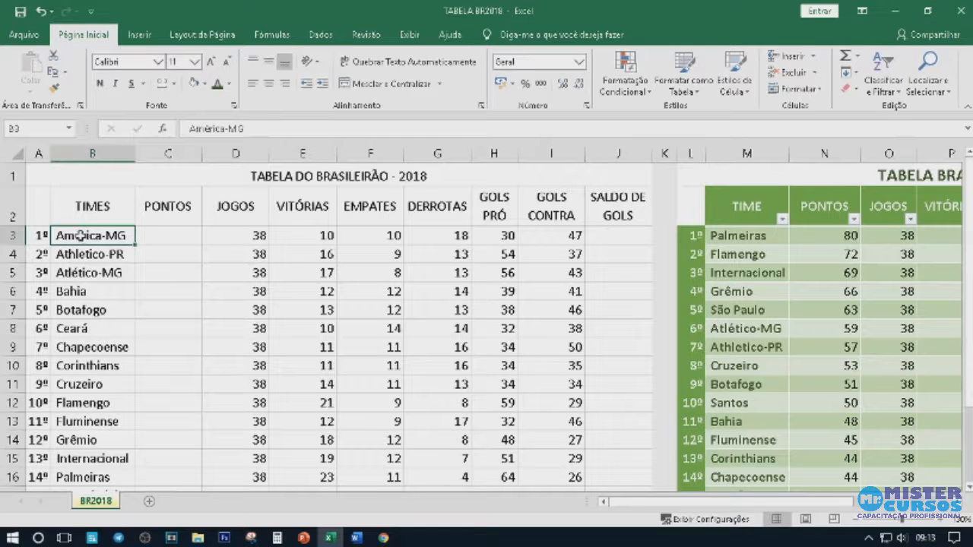
left_click_drag(42, 235, 32, 445)
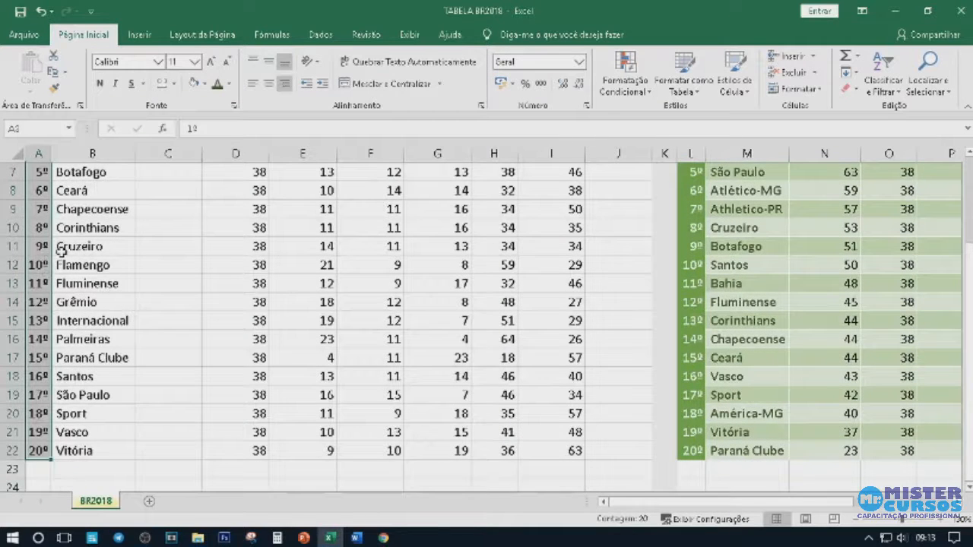
scroll(61, 291, "up", 2)
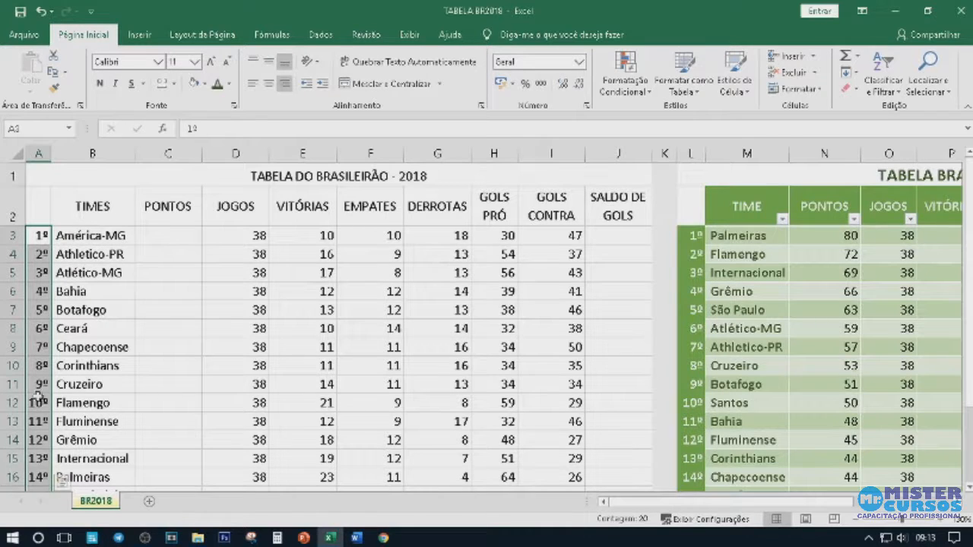
left_click(41, 441)
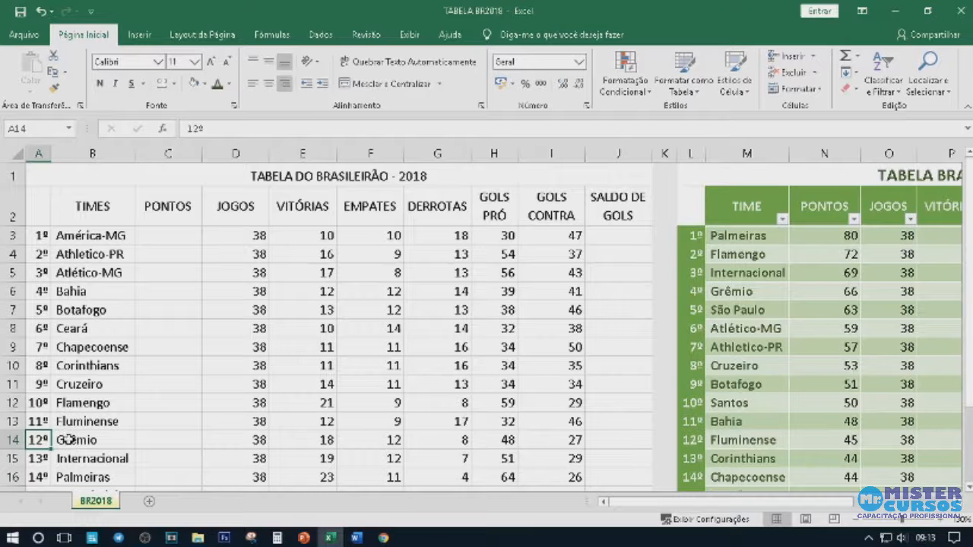
left_click_drag(76, 238, 559, 479)
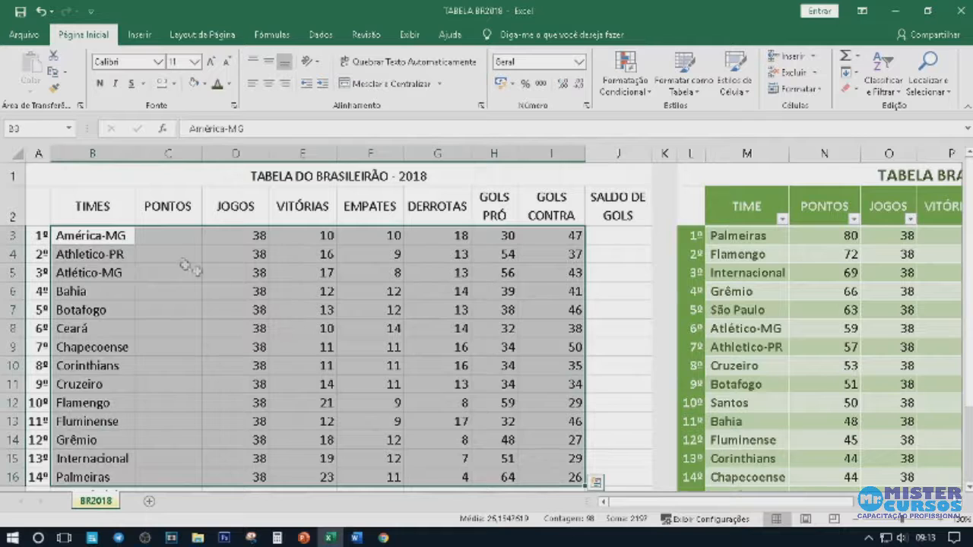
left_click(91, 238)
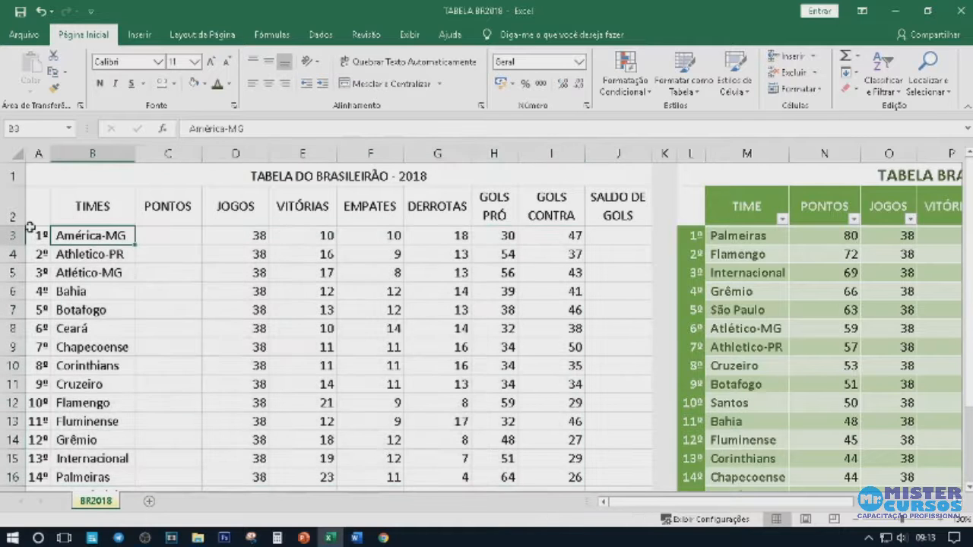
left_click(39, 152)
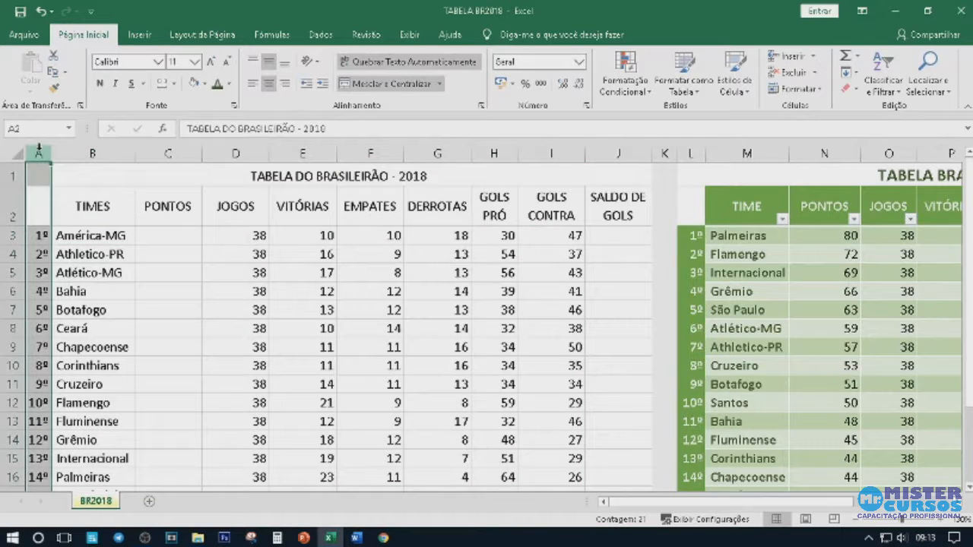
left_click(76, 234)
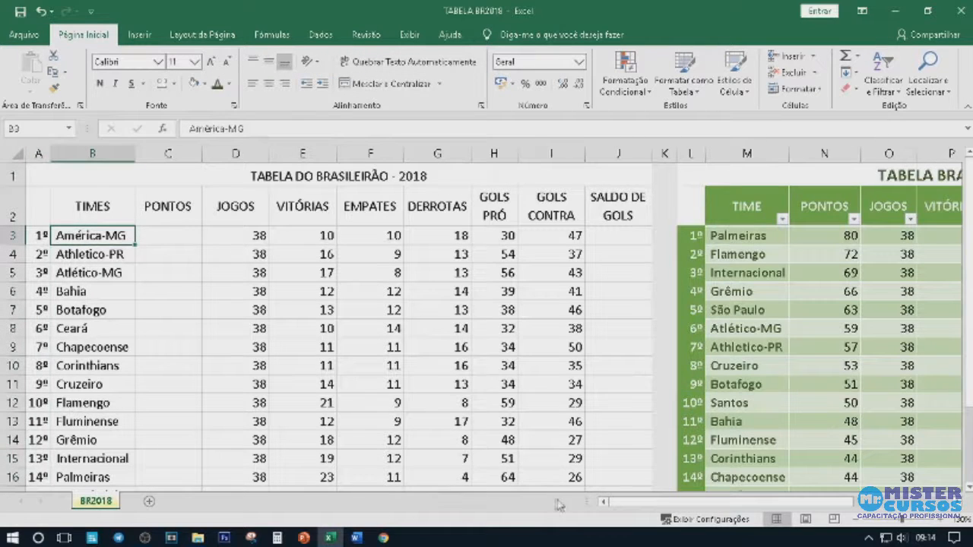
mouse_move(626, 503)
left_mouse_down()
mouse_move(726, 514)
mouse_move(618, 510)
left_mouse_up()
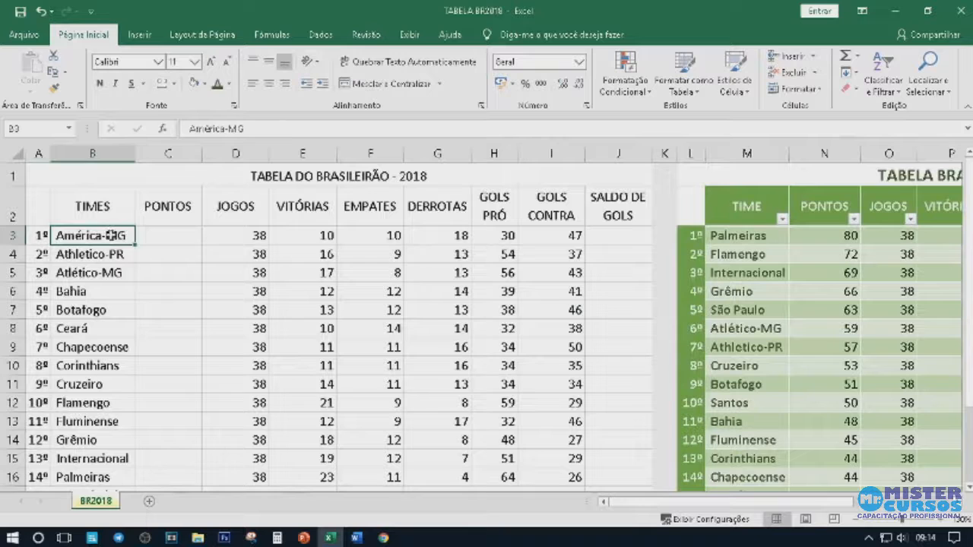
Examine América-MG's empty points cell C3 and its wins and draws in E3 and F3.
left_click(162, 239)
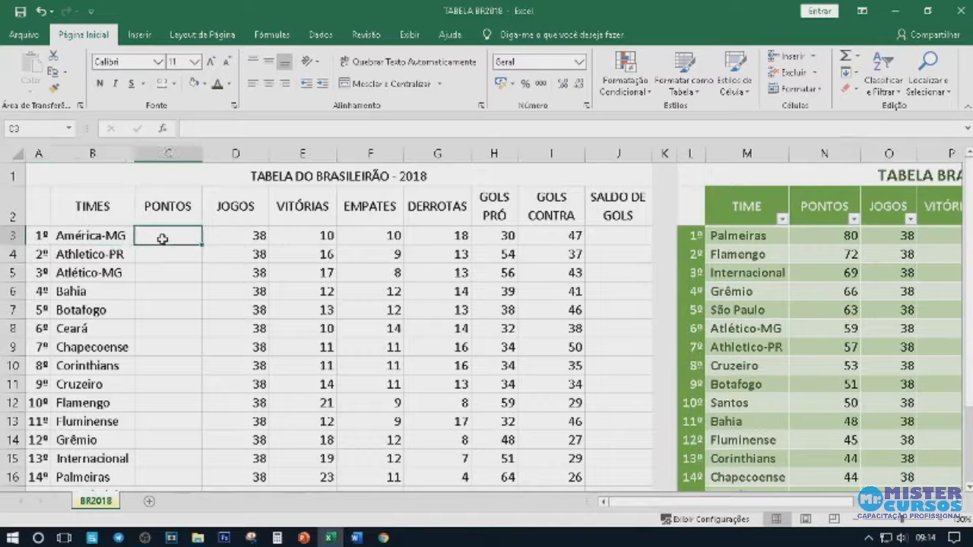
left_click(303, 242)
left_click(382, 237)
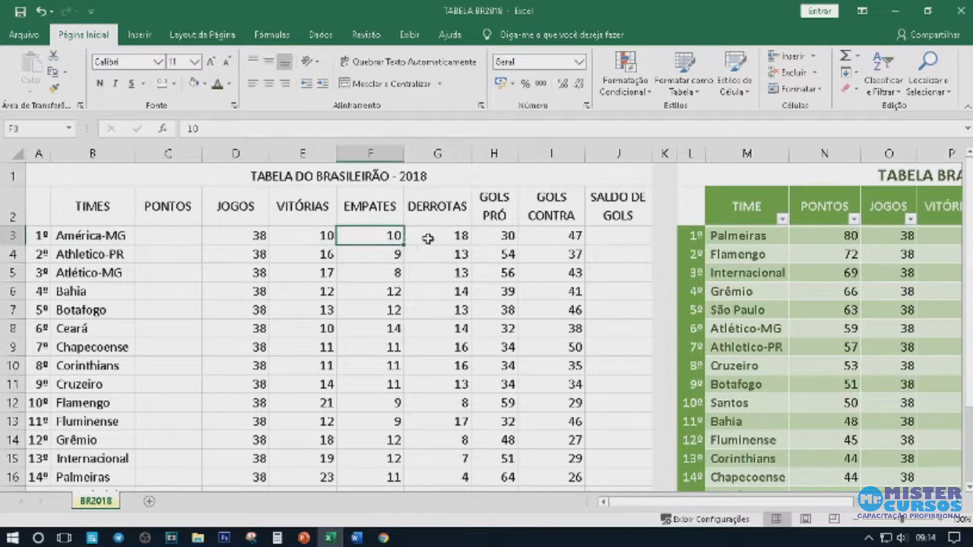
left_click(323, 236)
left_click(358, 237)
left_click(317, 237)
left_click(365, 237)
left_click(318, 237)
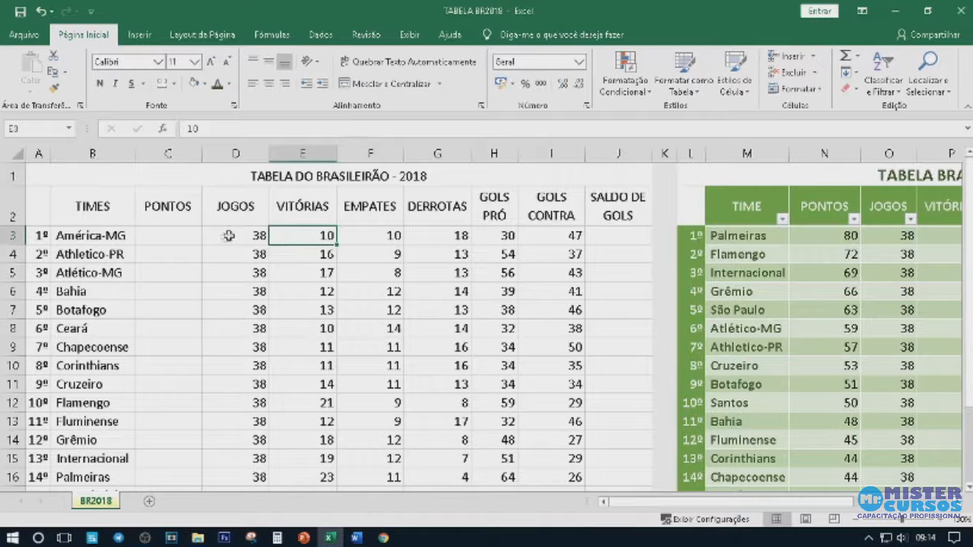
Calculate América-MG's points in C3 with the formula =E3*3+F3.
left_click(188, 237)
type("=")
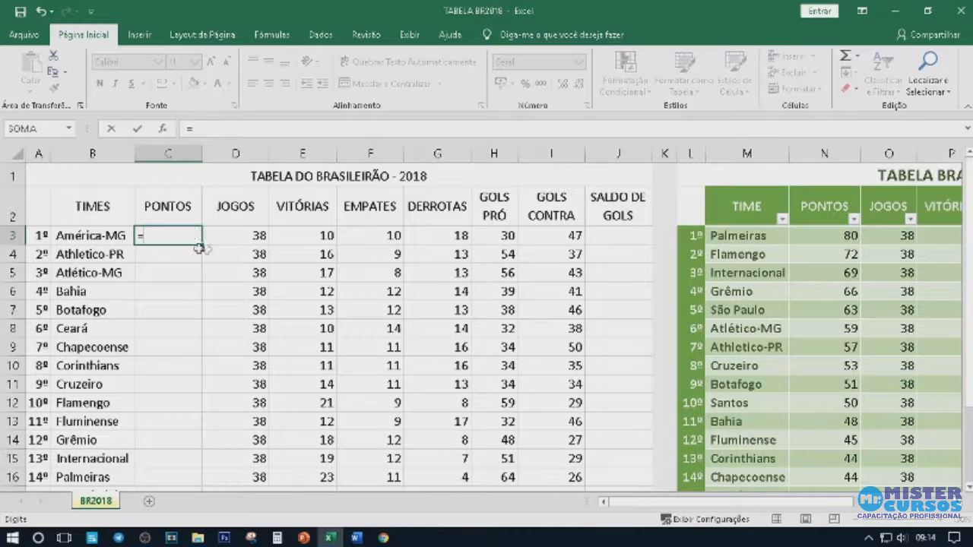
left_click(301, 236)
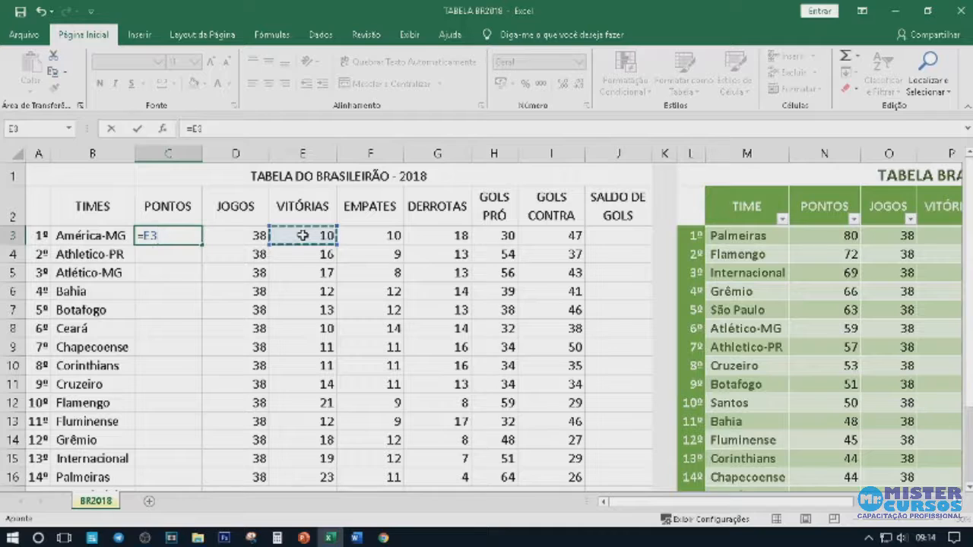
type("*3")
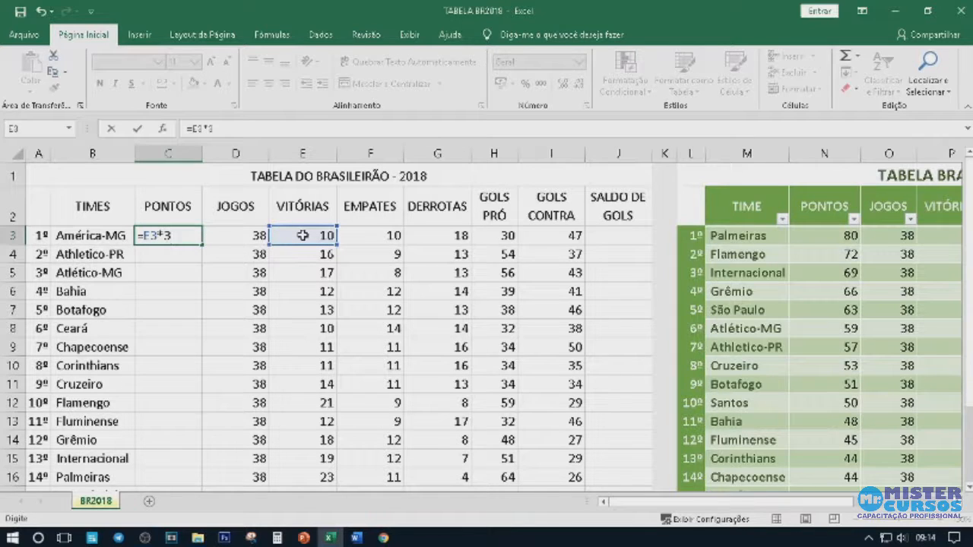
type("+")
left_click(391, 237)
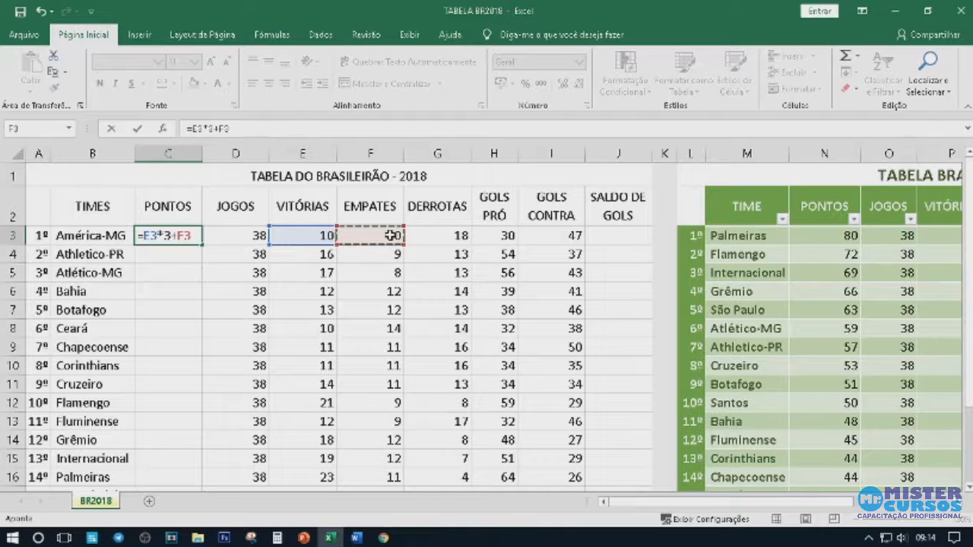
key("Return")
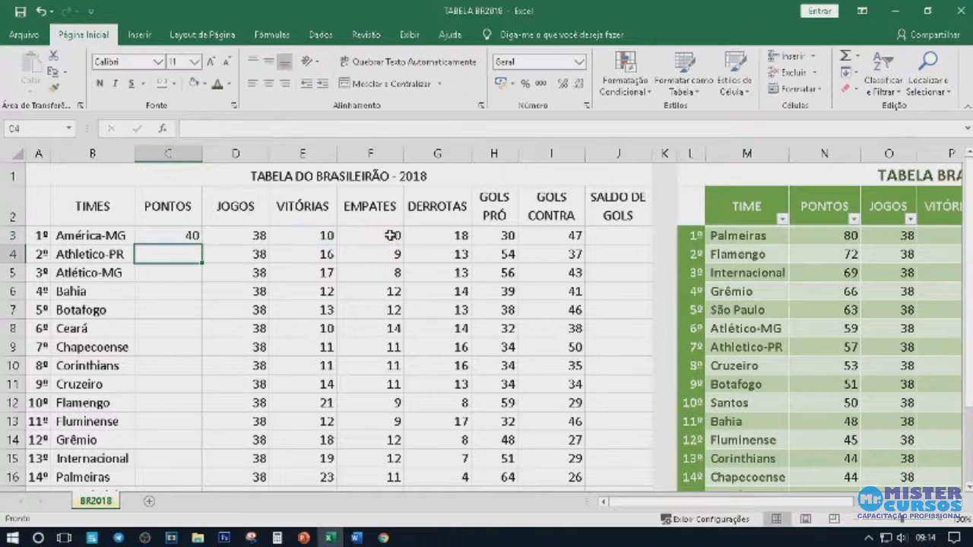
Compare América-MG's calculated points in C3 with its points in the finished green table.
left_click(177, 236)
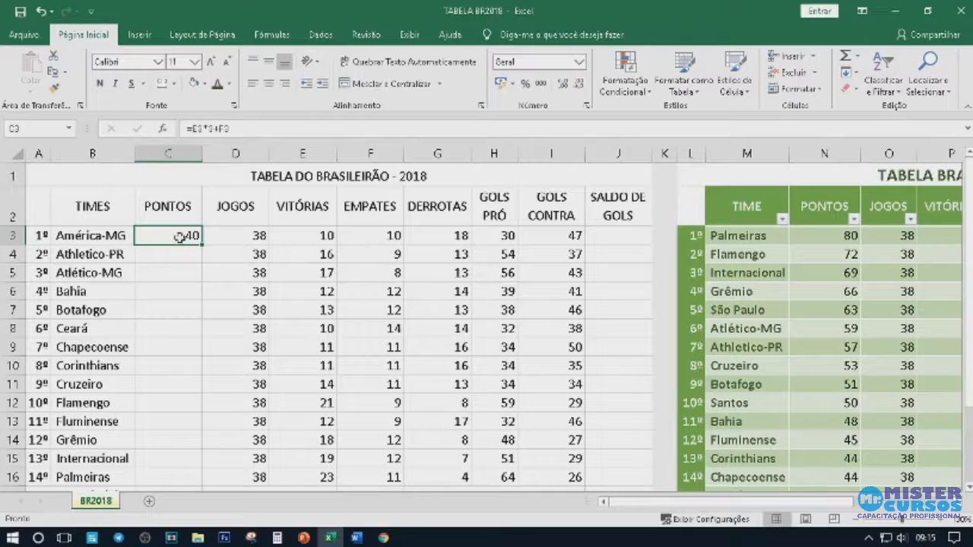
left_click_drag(707, 503, 771, 502)
left_click_drag(969, 320, 970, 341)
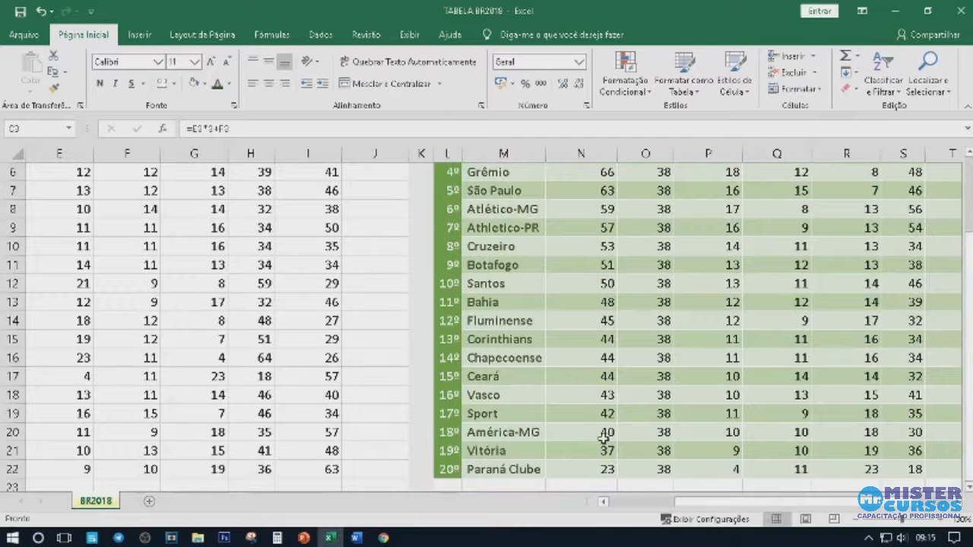
left_click_drag(695, 504, 631, 509)
scroll(517, 327, "up", 2)
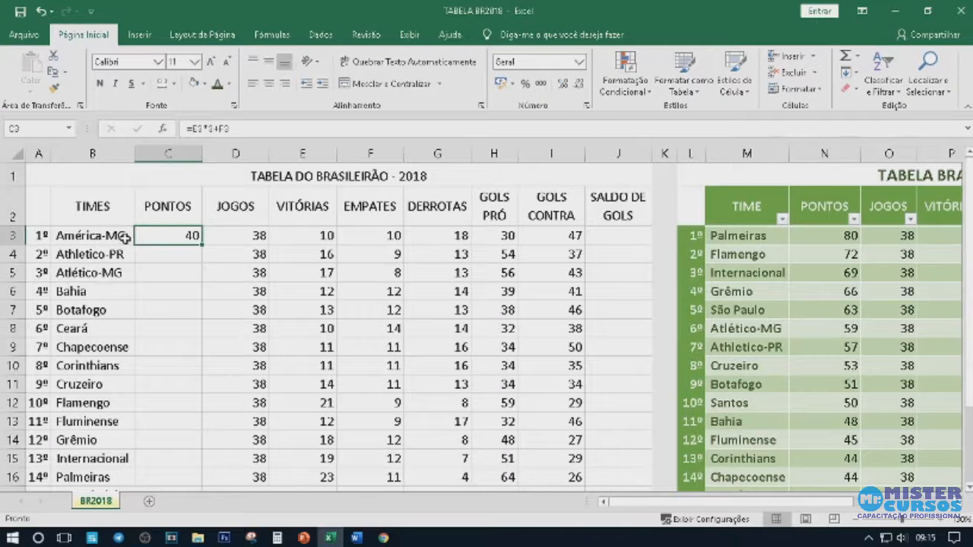
Calculate América-MG's goal difference in J3 with the formula =H3-I3.
left_click(609, 237)
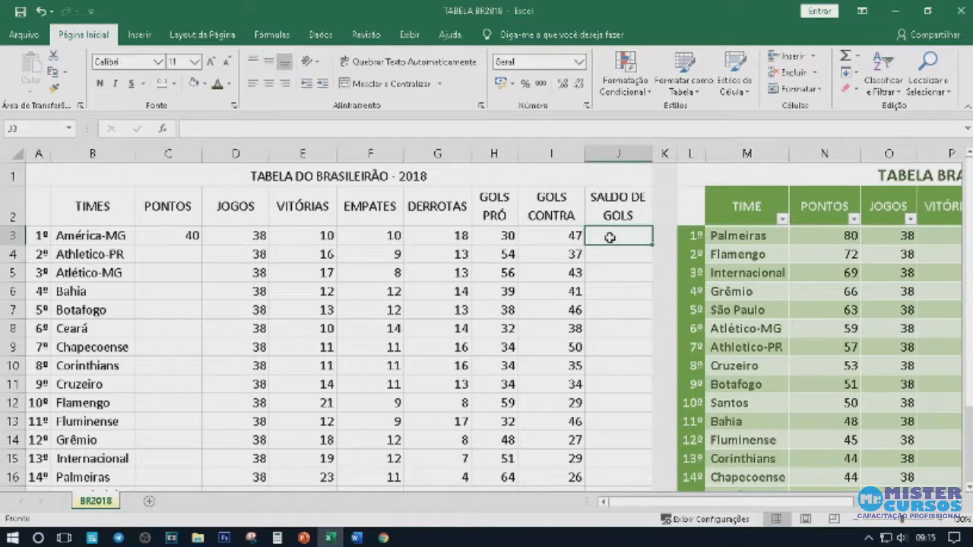
type("=")
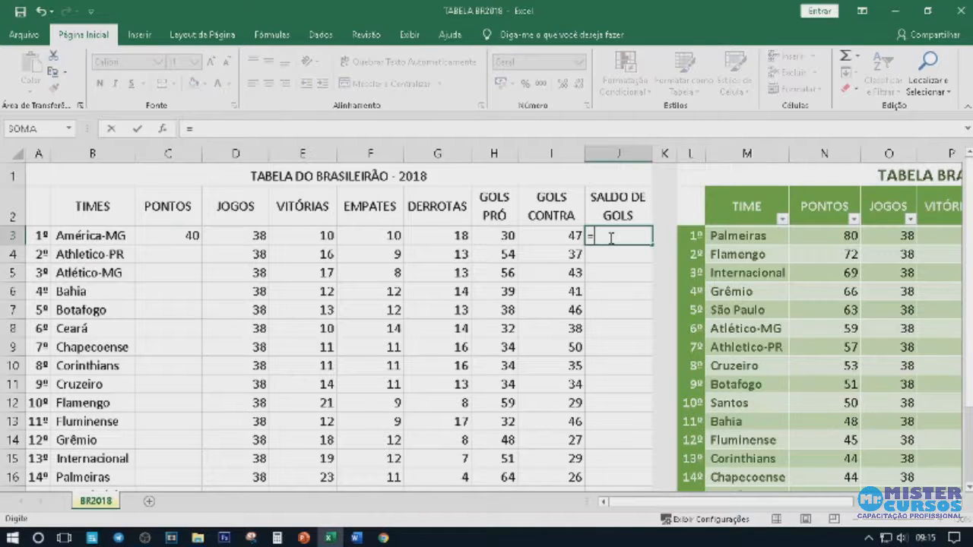
left_click(504, 238)
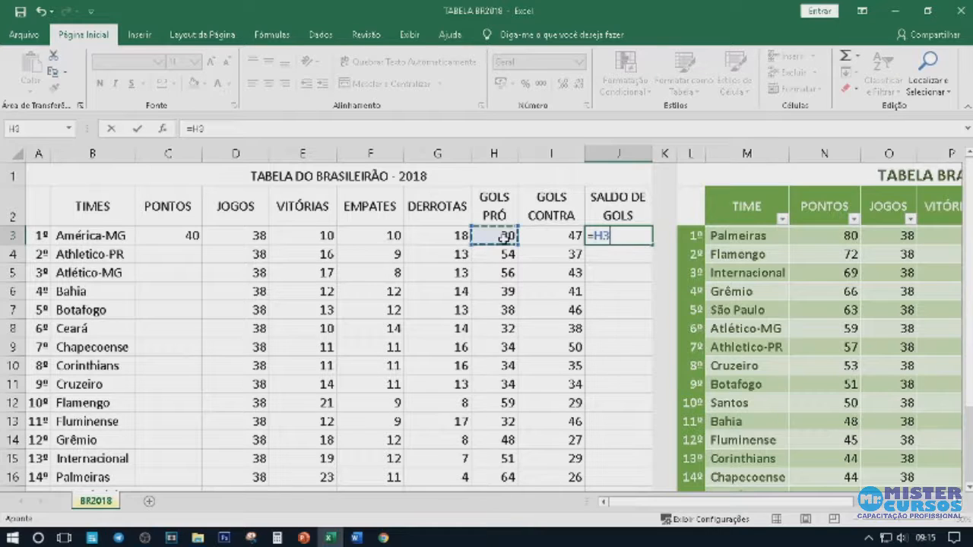
type("-")
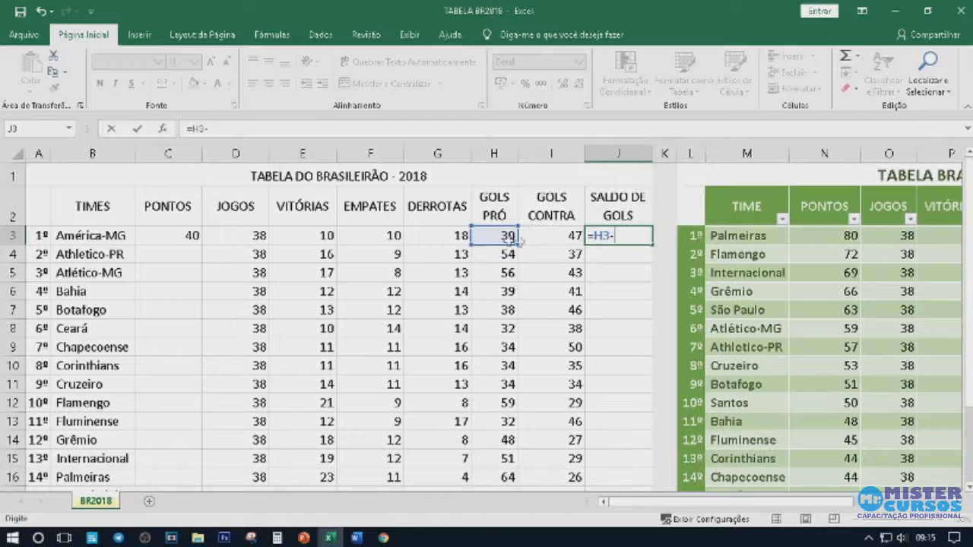
left_click(534, 238)
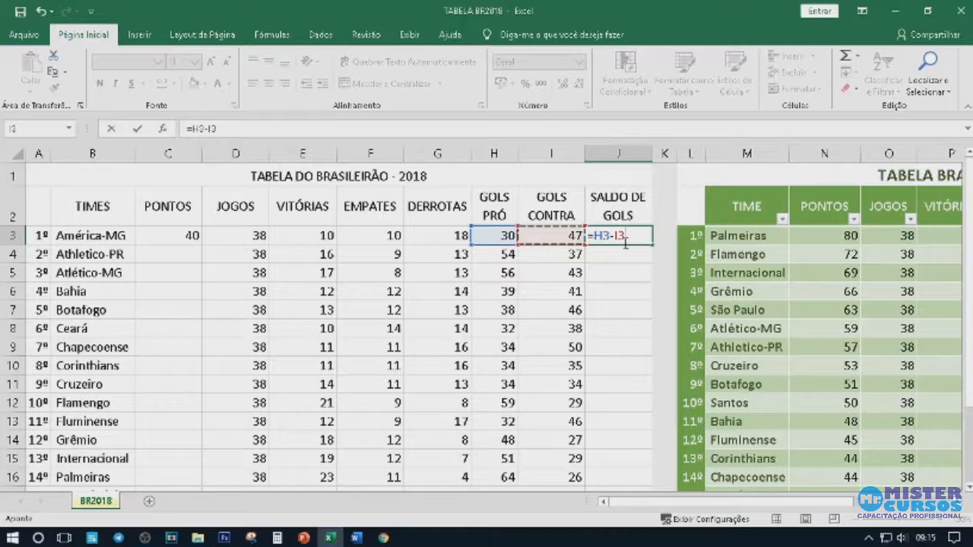
key("Return")
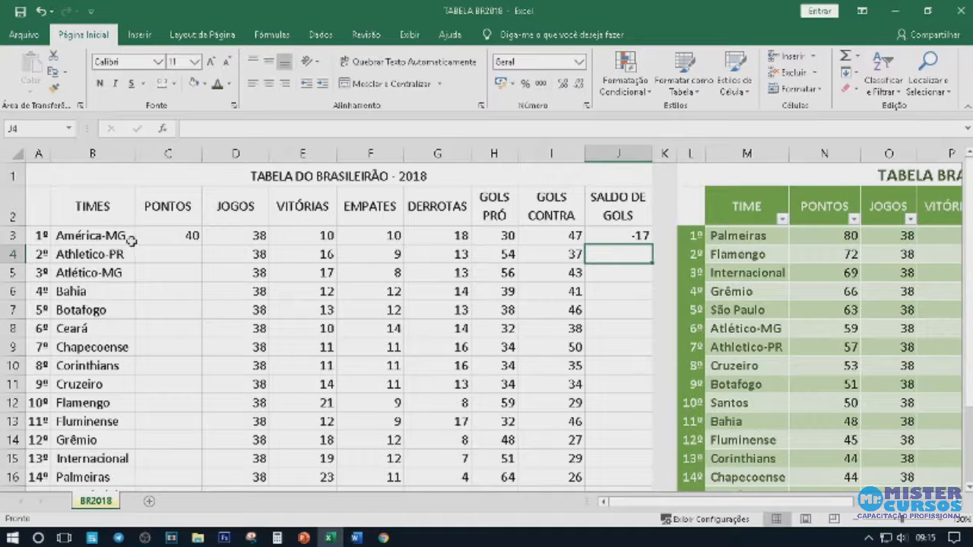
Fill the points formula from C3 down the PONTOS column for every team through row 22.
left_click(162, 238)
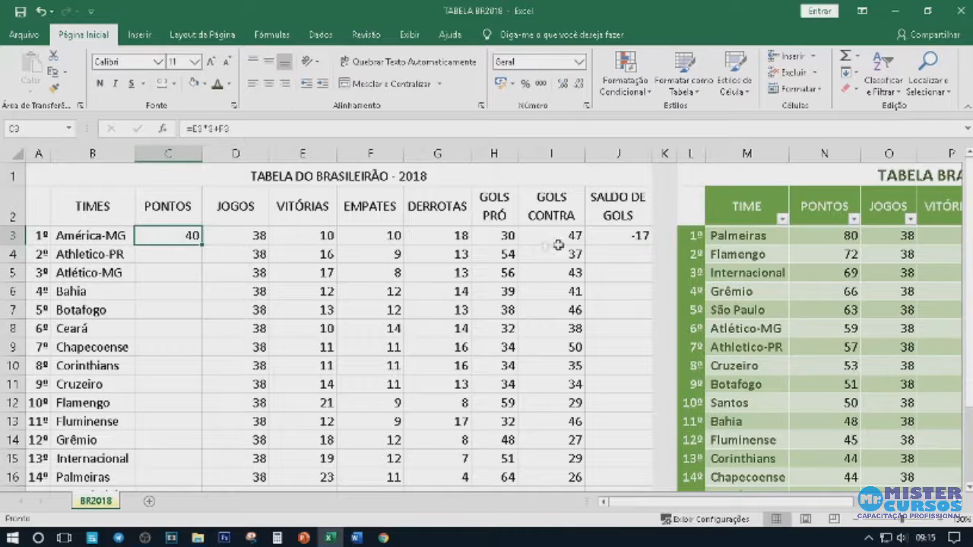
left_click(591, 241)
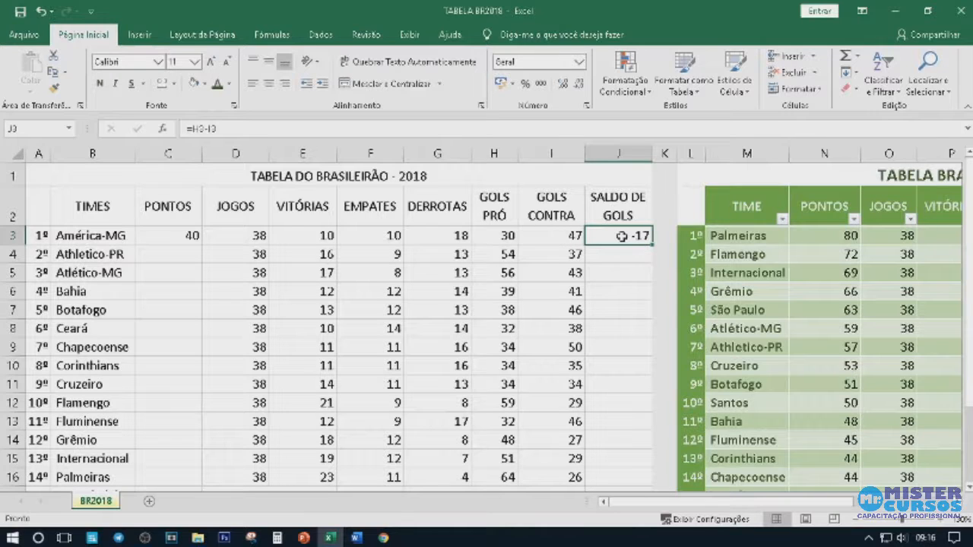
left_click(166, 236)
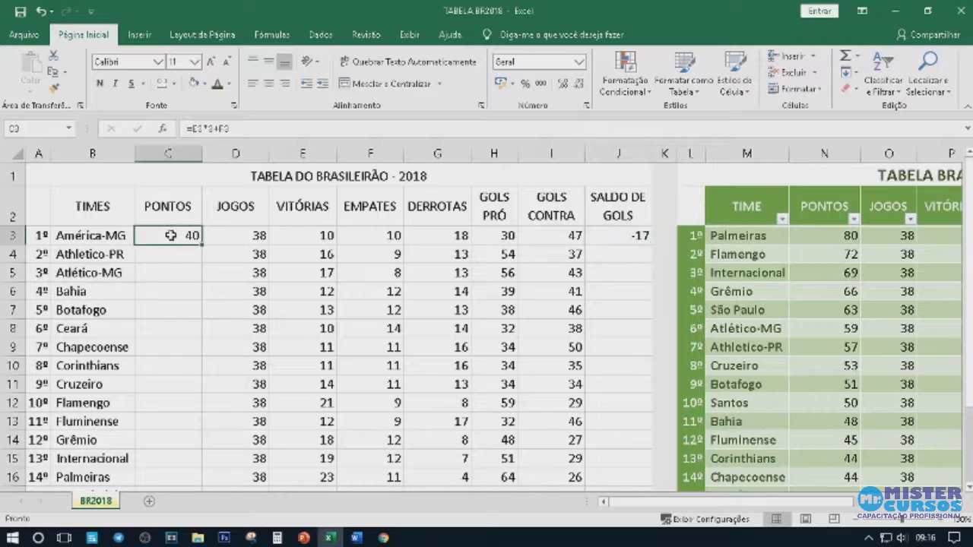
scroll(202, 236, "down", 3)
scroll(183, 277, "up", 3)
double_click(202, 245)
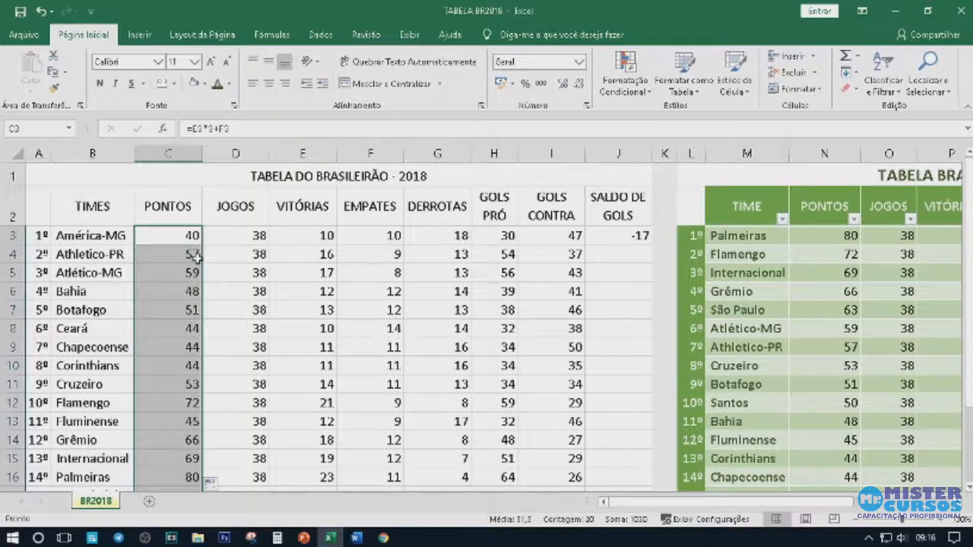
scroll(197, 255, "down", 4)
scroll(165, 314, "up", 4)
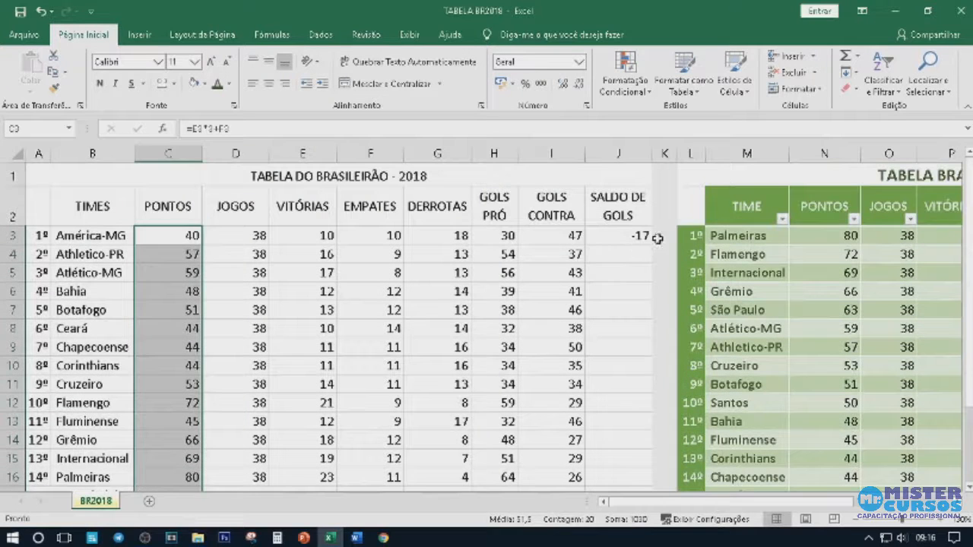
Fill the goal difference formula from J3 down the SALDO DE GOLS column through row 22.
left_click(614, 236)
double_click(652, 244)
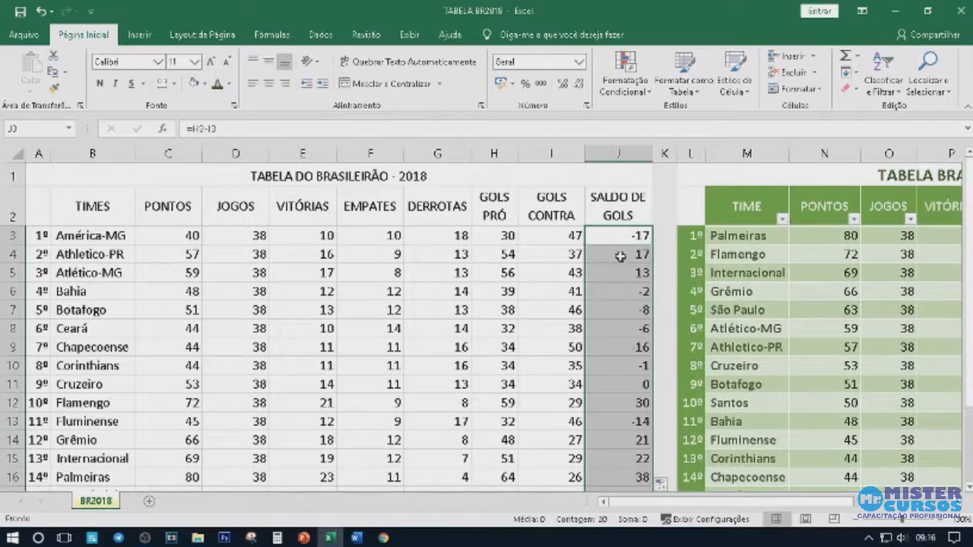
scroll(615, 262, "down", 3)
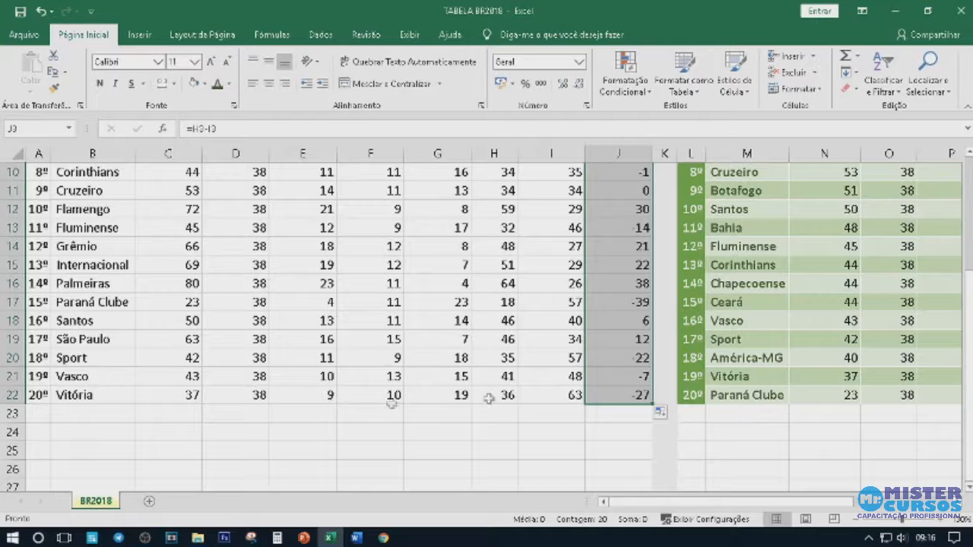
Compare Vitória's calculated points and goal difference in row 22 with its row in the finished green table.
scroll(157, 398, "up", 1)
left_click(166, 453)
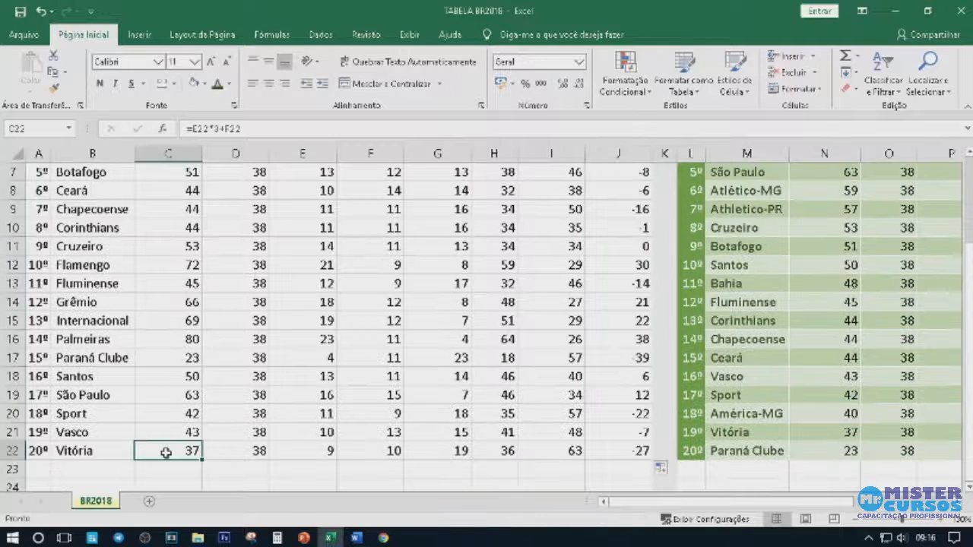
left_click(844, 432)
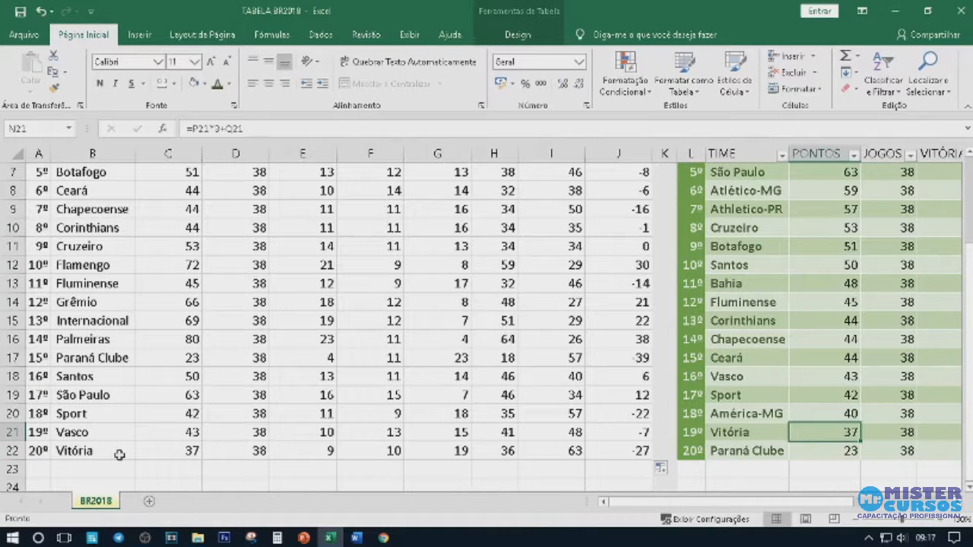
left_click(614, 452)
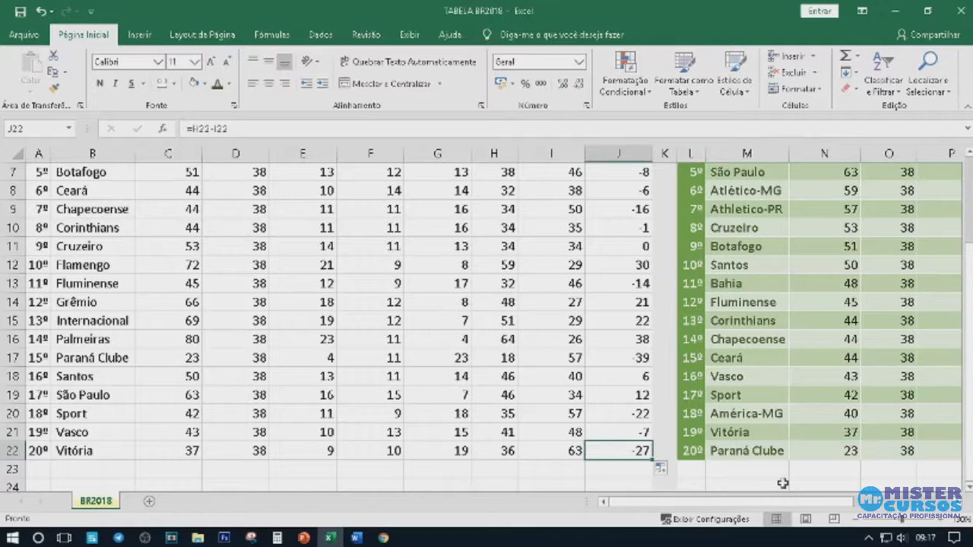
left_click_drag(791, 508, 819, 503)
left_click(893, 433)
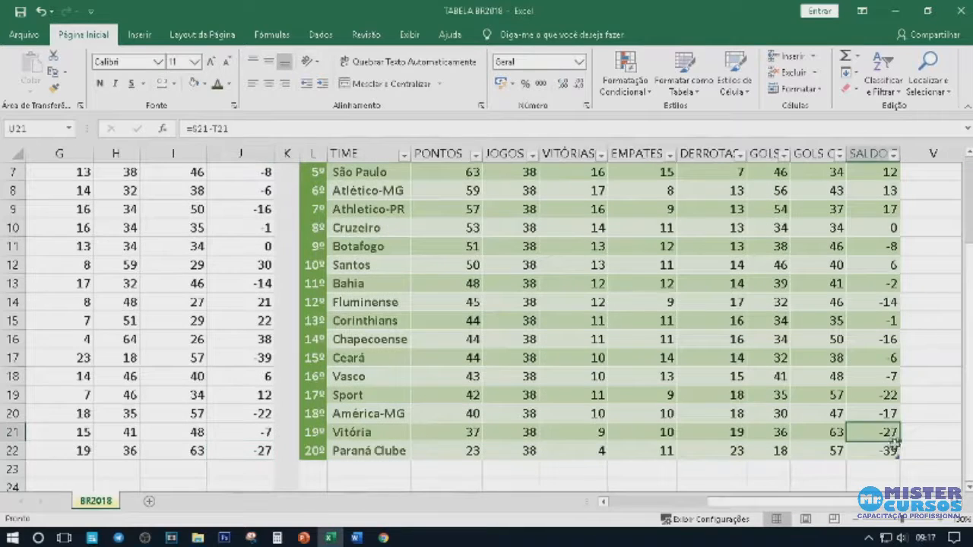
left_click_drag(733, 503, 639, 511)
scroll(327, 343, "up", 2)
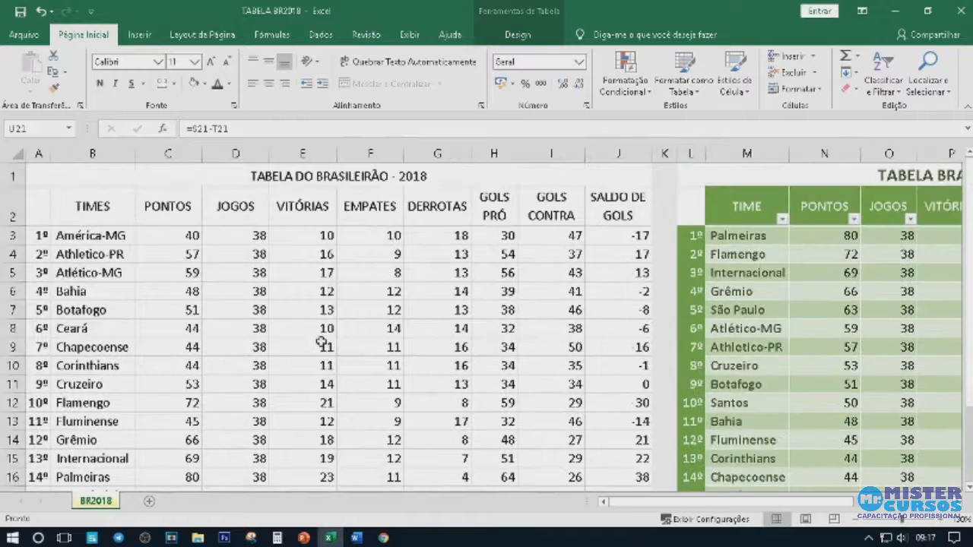
Review América-MG's points formula in C3 and its goal difference formula in J3 against the goals in H3 and I3.
left_click(182, 237)
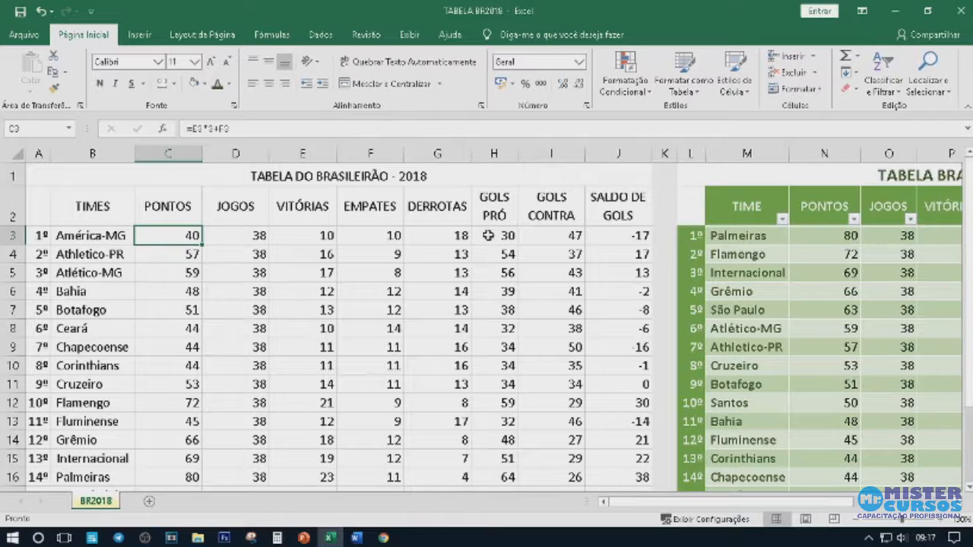
left_click(599, 236)
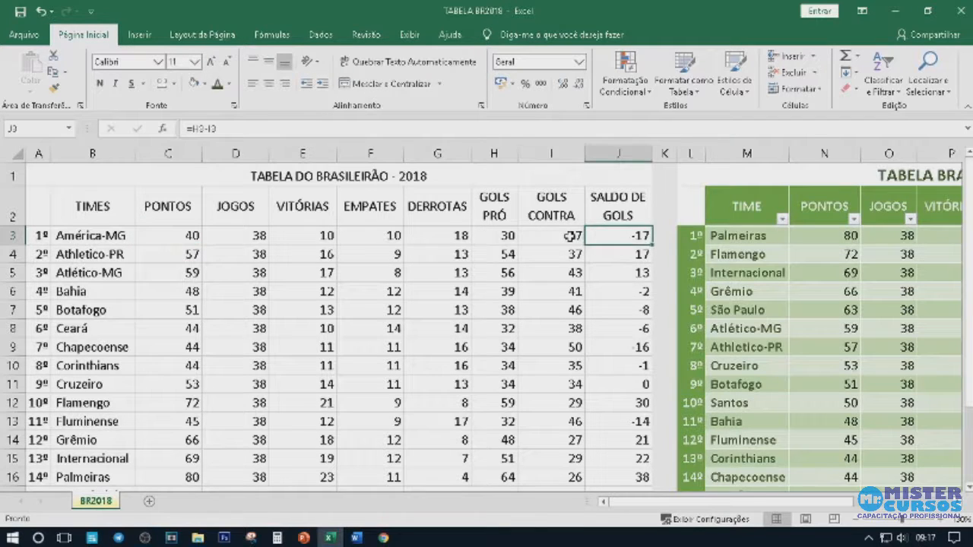
left_click(572, 236)
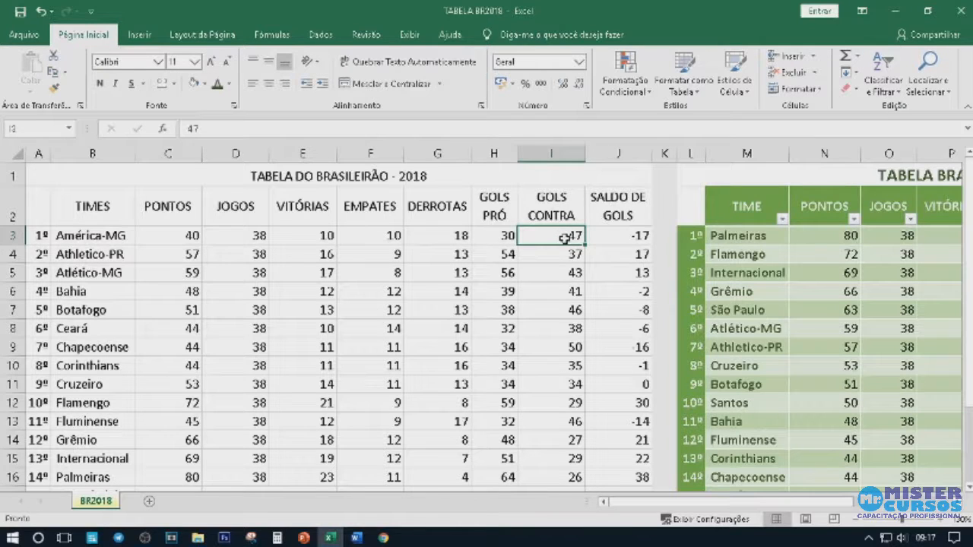
left_click(631, 239)
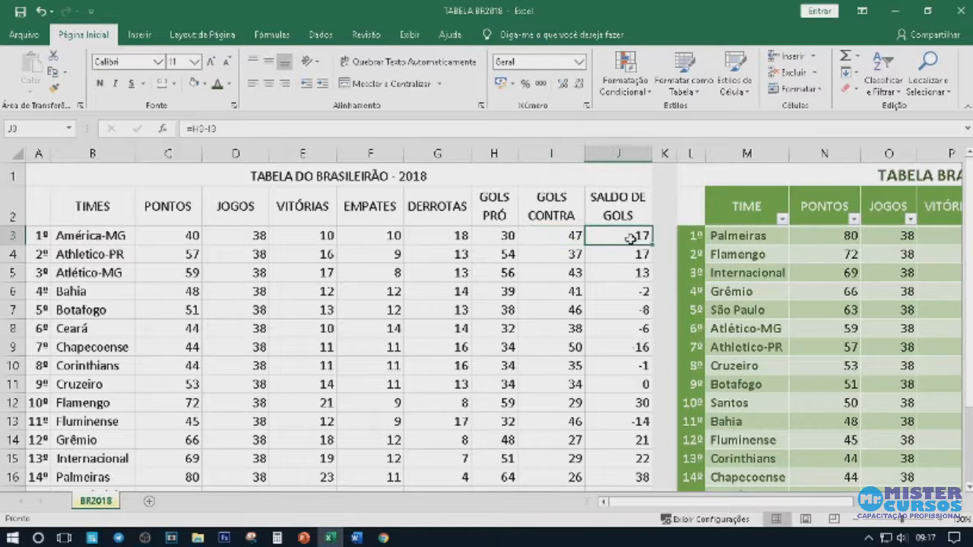
left_click(578, 235)
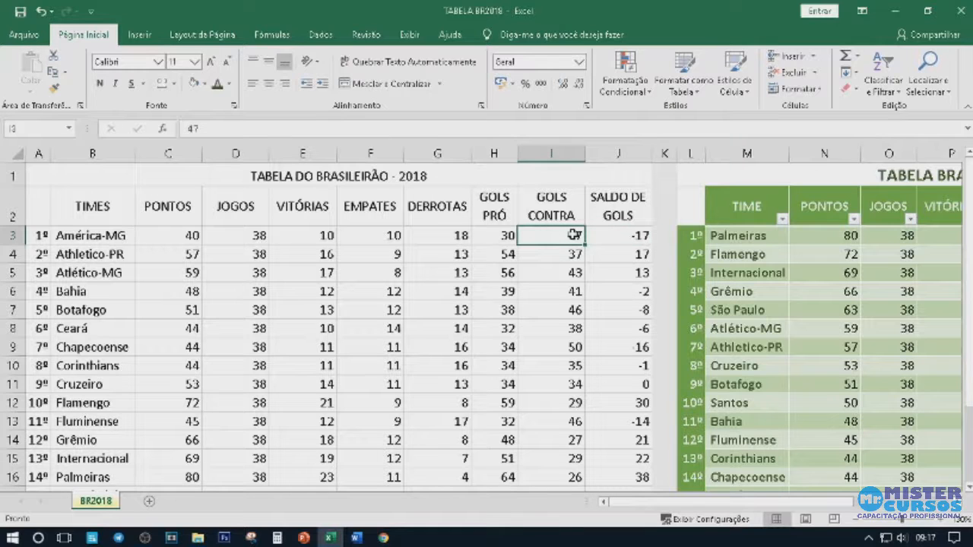
left_click(624, 237)
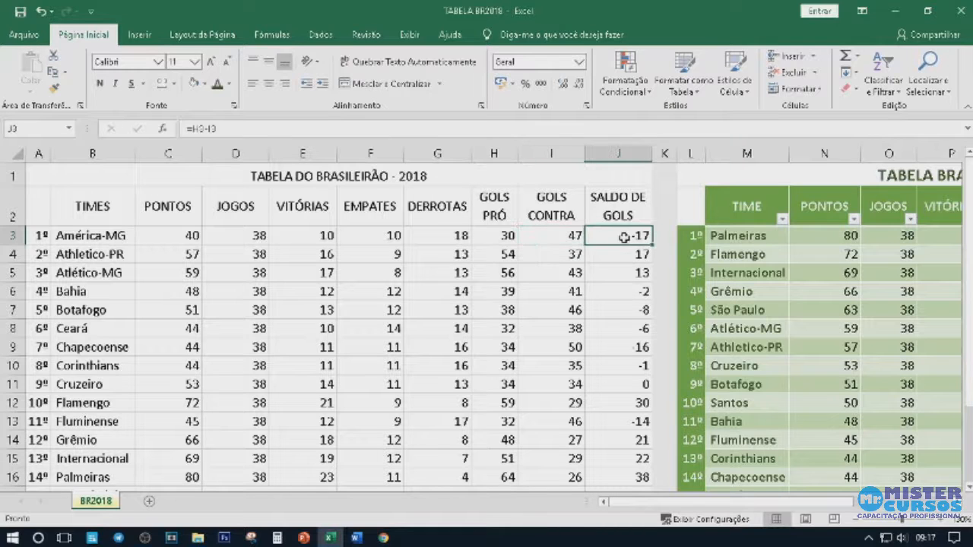
left_click(570, 236)
left_click(502, 236)
Look over the completed source table from the TIMES header down to the last team.
left_click(92, 215)
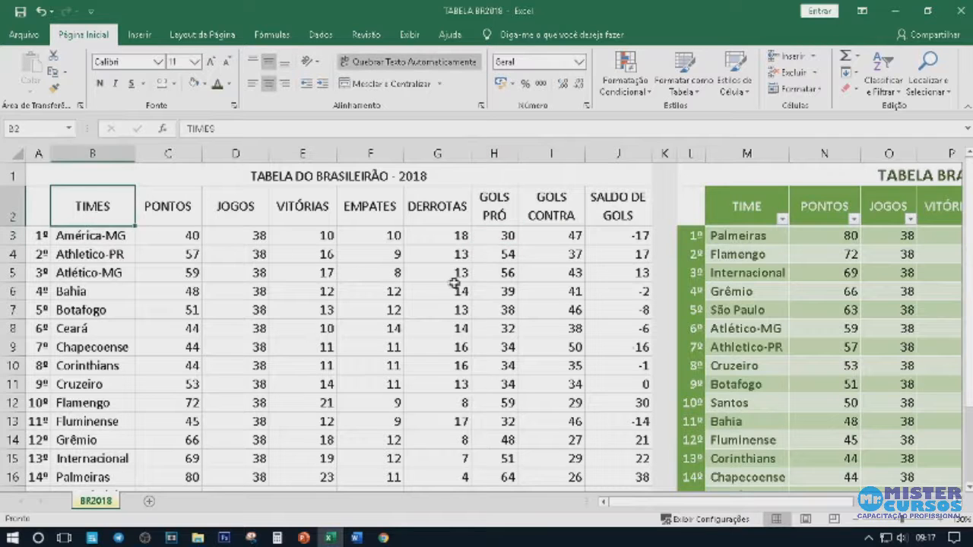
scroll(450, 278, "down", 1)
scroll(425, 282, "down", 2)
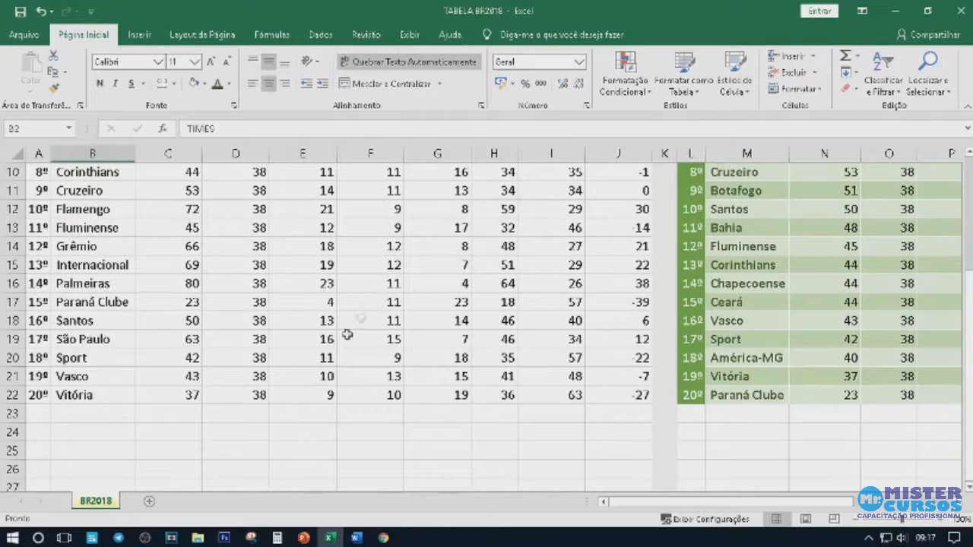
scroll(354, 357, "up", 1)
scroll(351, 378, "up", 2)
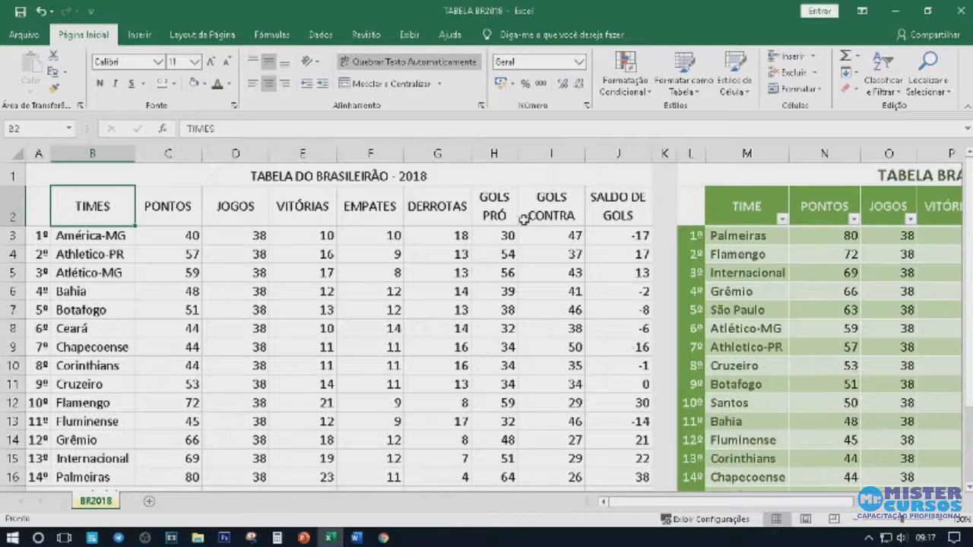
Fill the position cells A3:A22 with the theme colour Azul, Ênfase 5, Mais Claro 40%.
scroll(501, 230, "down", 3)
scroll(489, 264, "up", 3)
left_click_drag(38, 236, 34, 490)
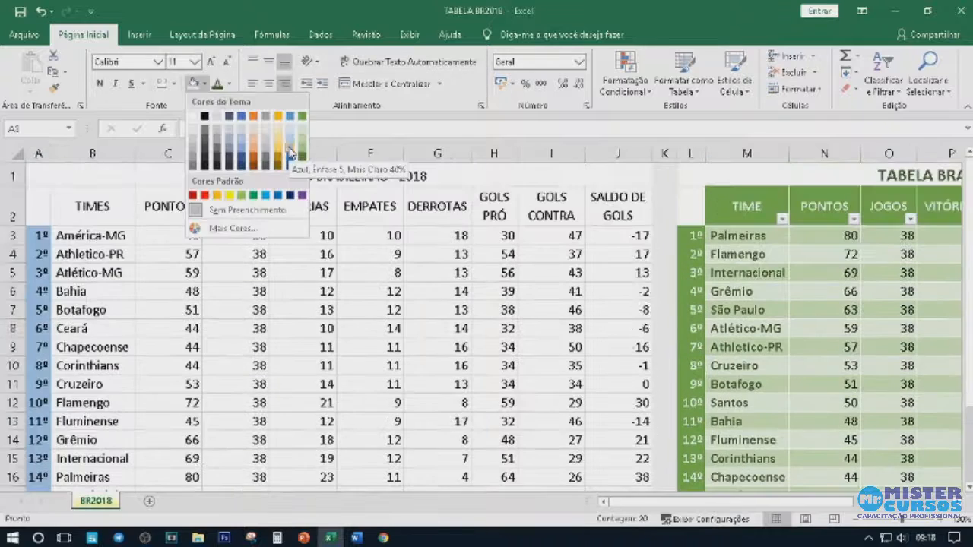
left_click(288, 142)
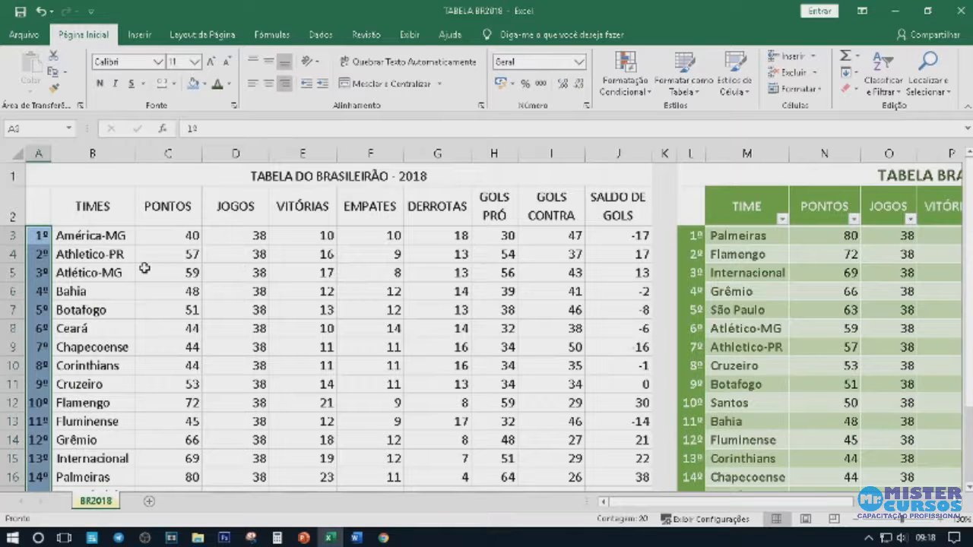
left_click(120, 237)
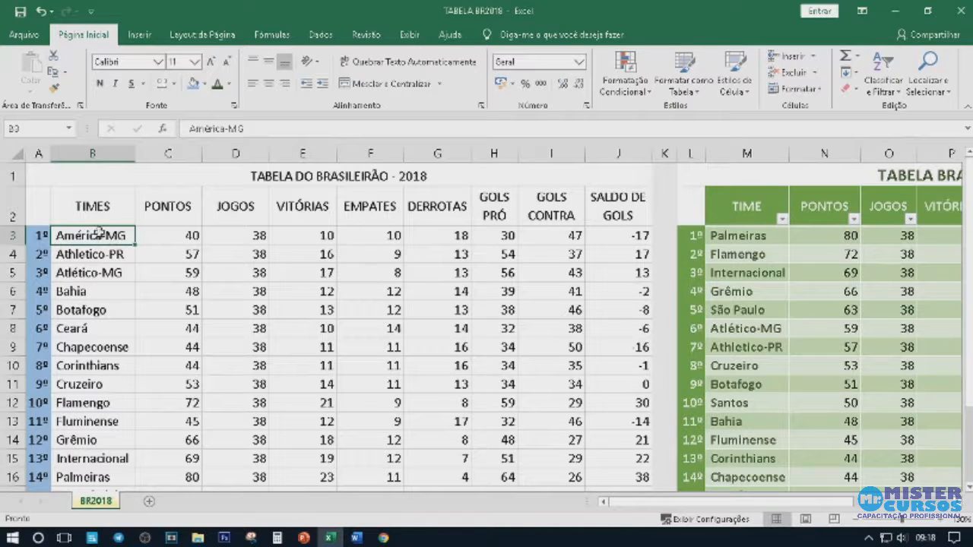
scroll(94, 236, "down", 3)
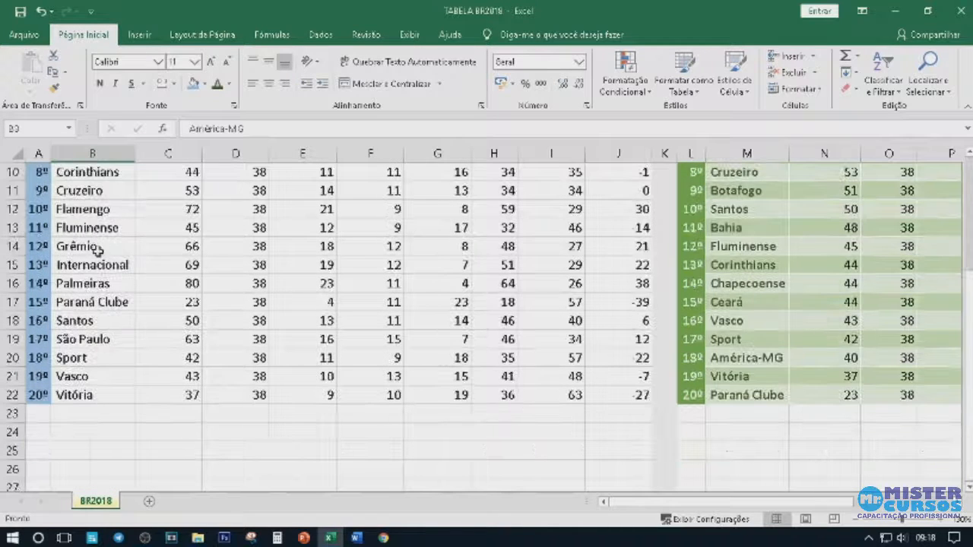
scroll(126, 280, "up", 3)
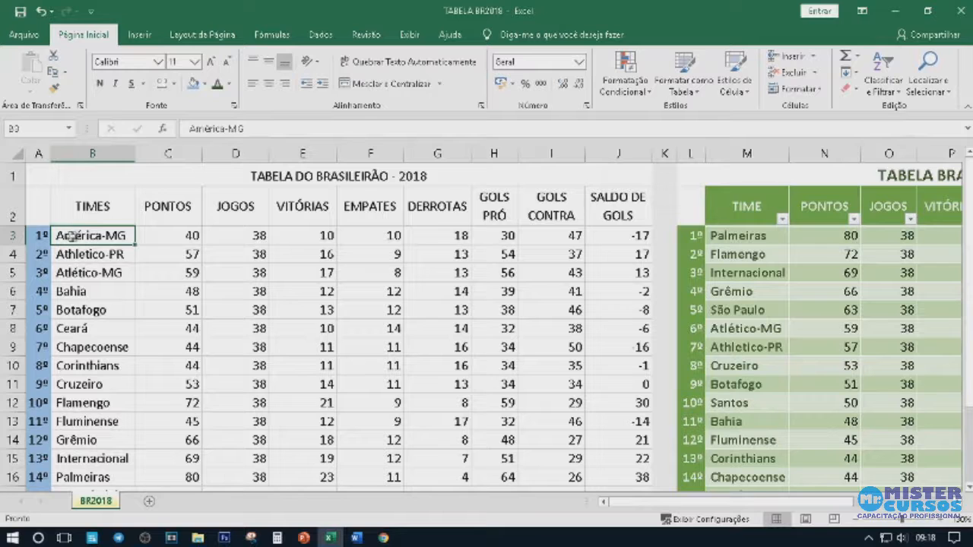
left_click_drag(71, 237, 595, 432)
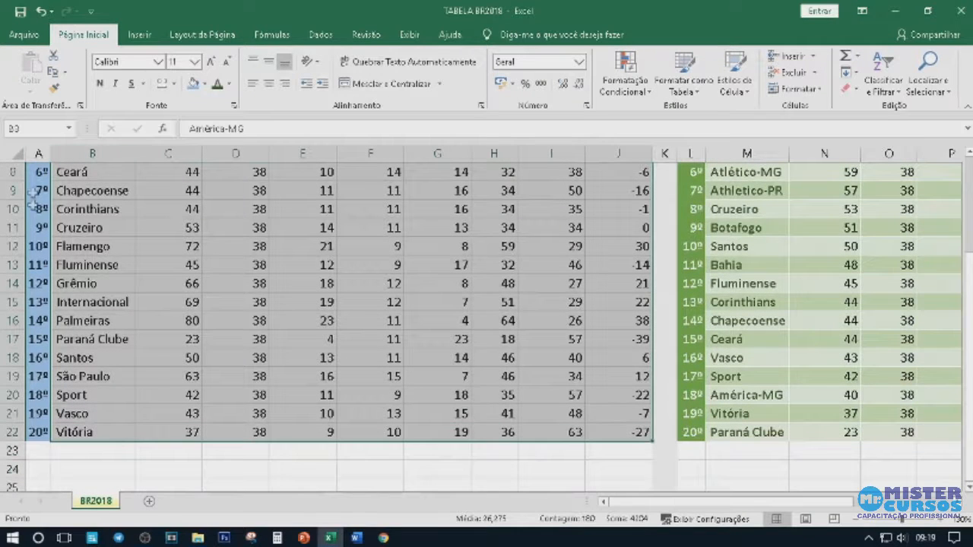
scroll(326, 348, "up", 3)
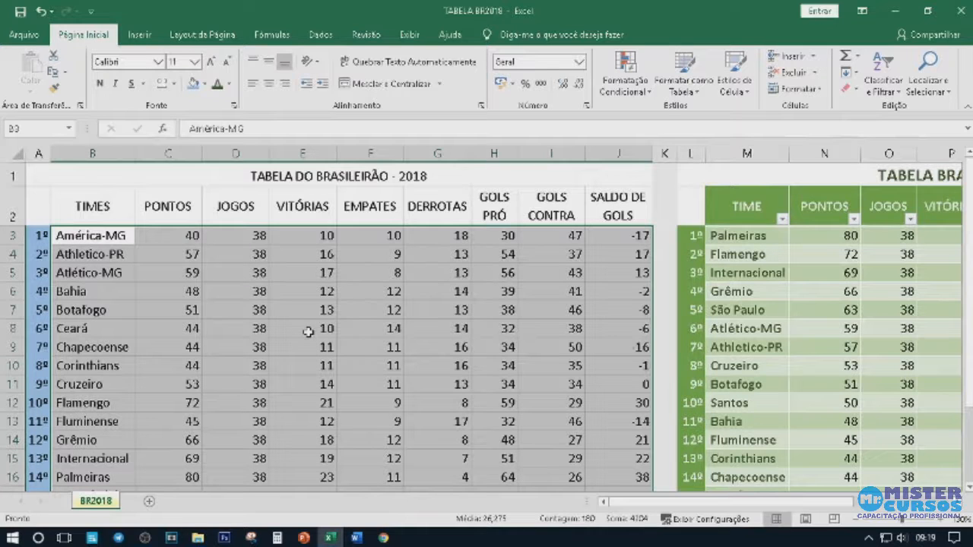
left_click(110, 217)
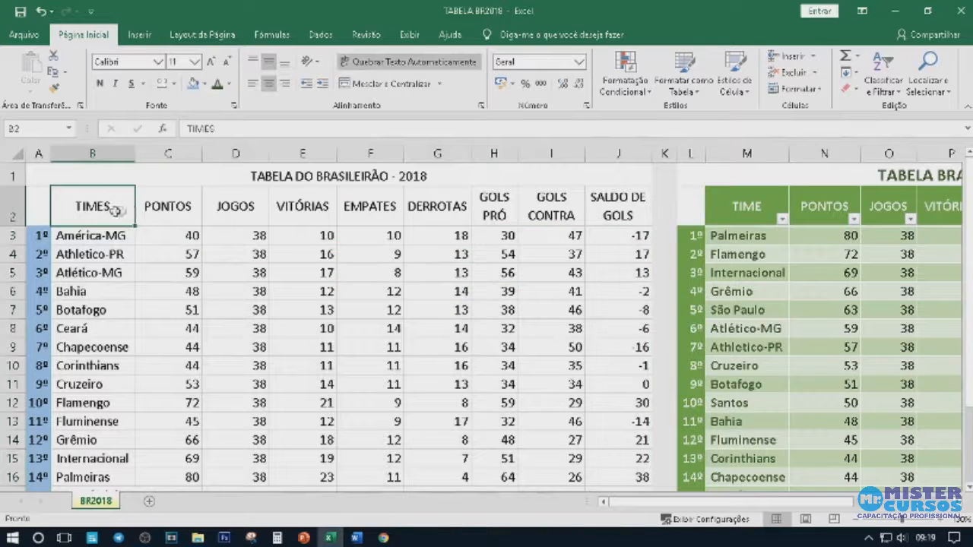
left_click_drag(82, 205, 583, 347)
scroll(582, 347, "up", 4)
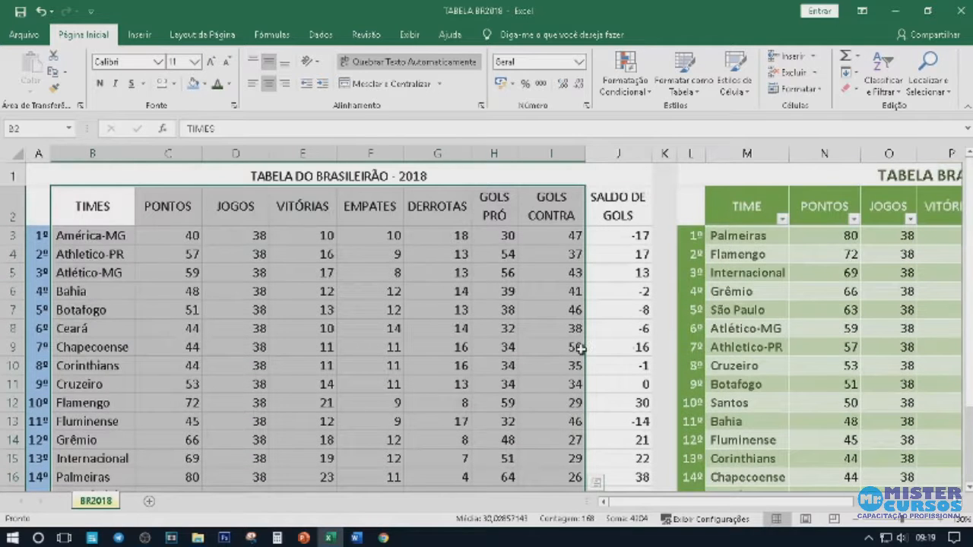
Start a custom sort on B2:J22, covering the TIMES through SALDO DE GOLS columns.
left_click(103, 205)
left_click_drag(99, 207, 600, 447)
scroll(423, 383, "up", 2)
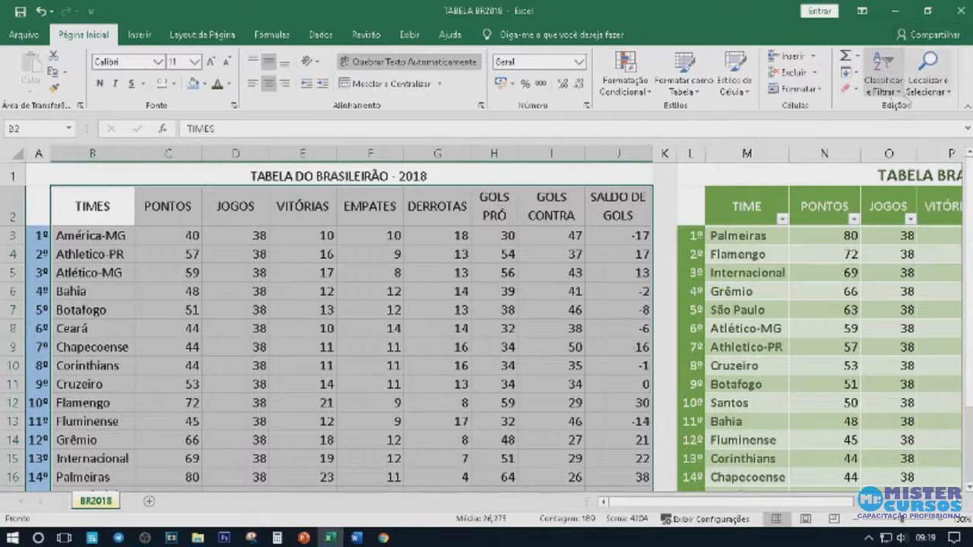
left_click(891, 94)
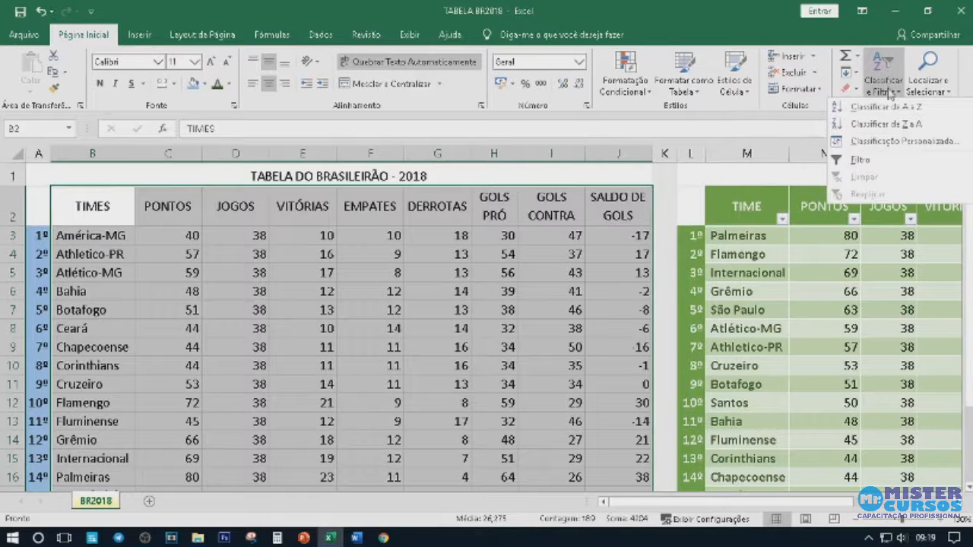
left_click(894, 142)
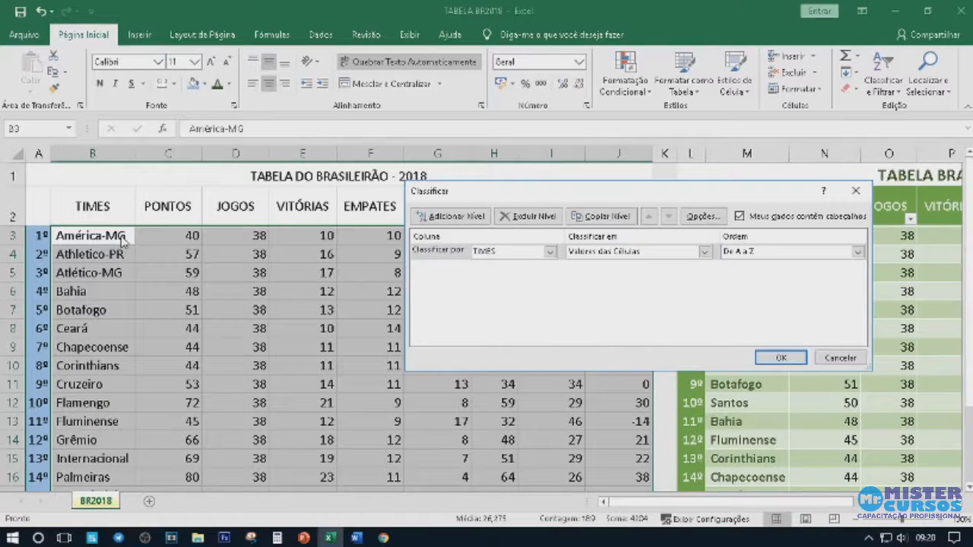
Sort the selected teams by PONTOS on cell values, ordered Do Maior para o Menor.
left_click(550, 251)
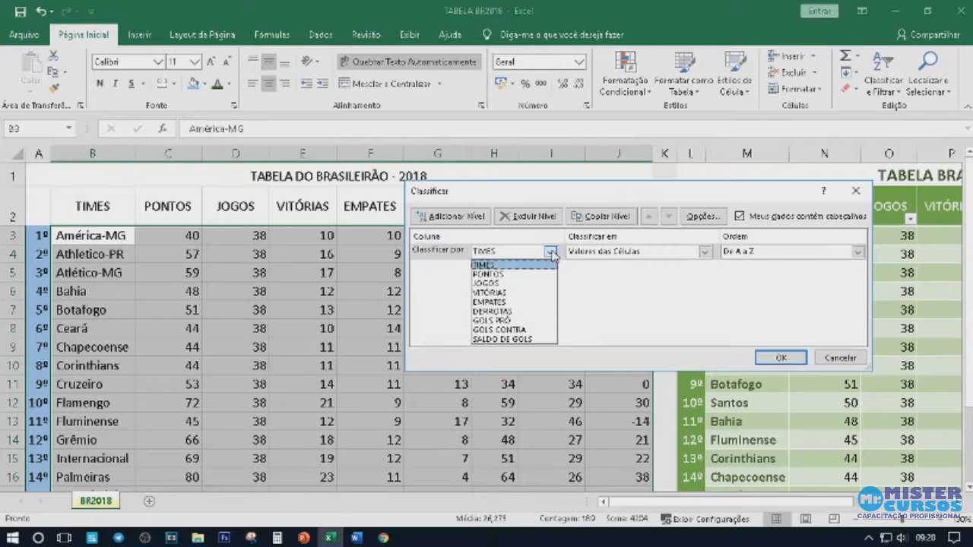
left_click(508, 275)
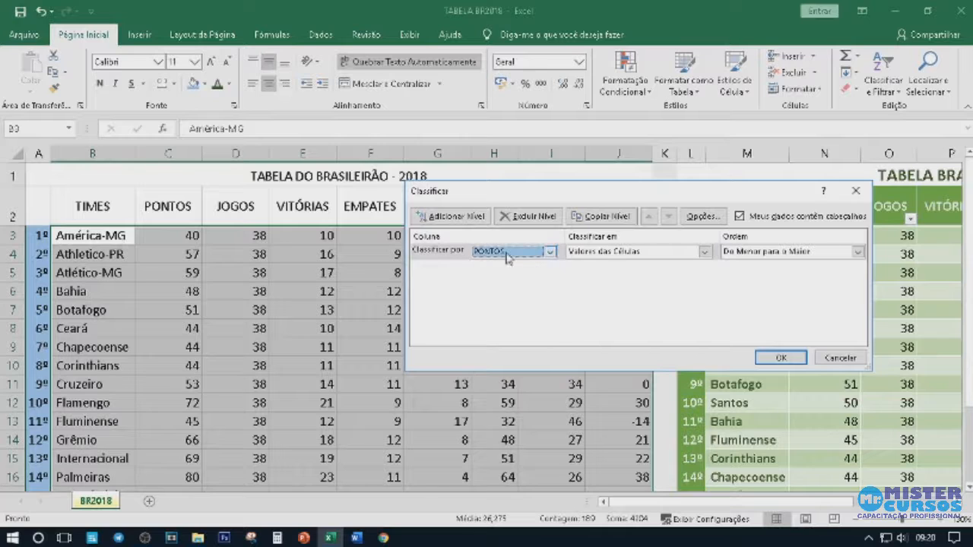
left_click(559, 251)
left_click(509, 266)
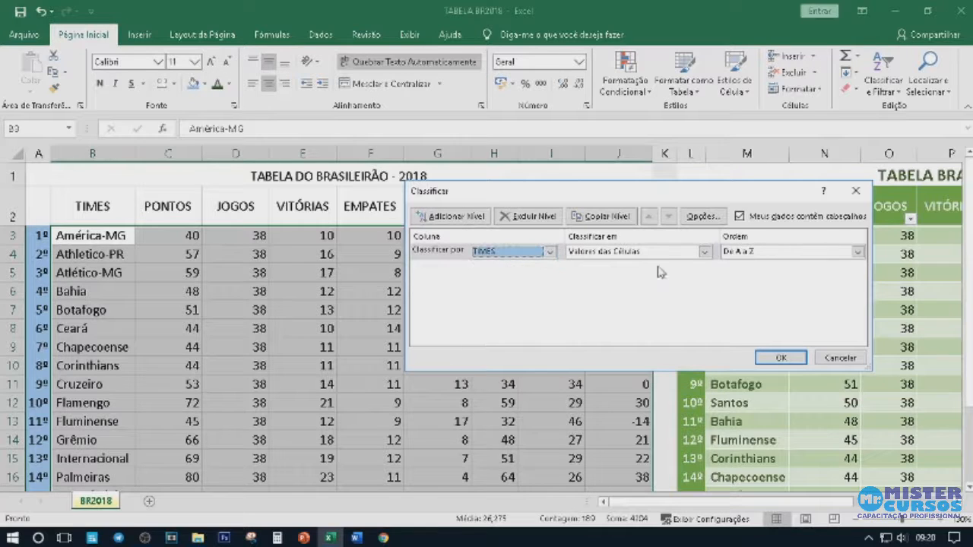
left_click(551, 252)
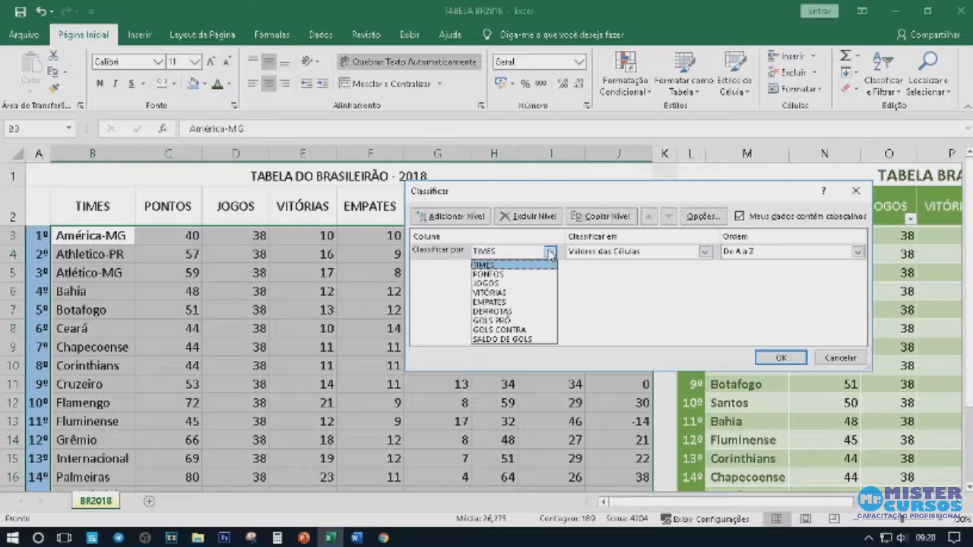
left_click(510, 276)
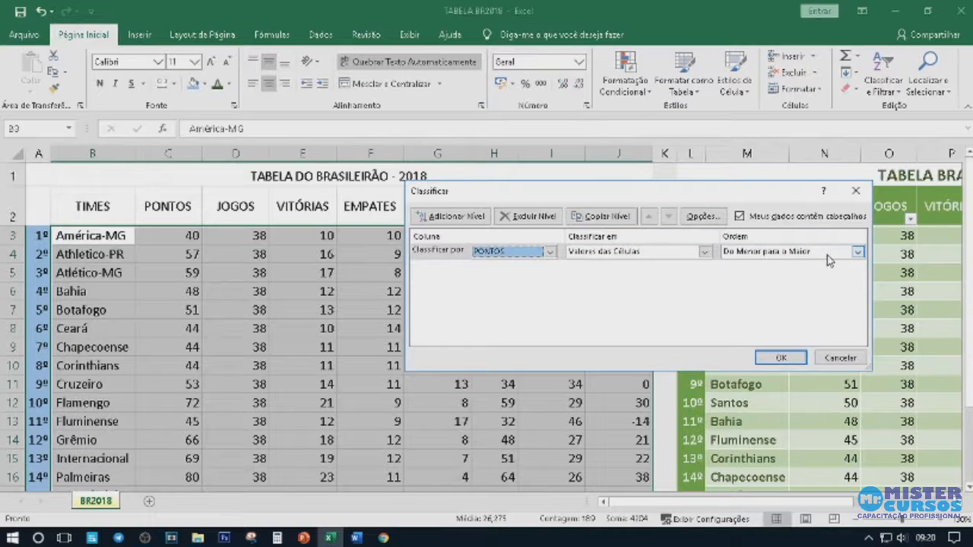
left_click(858, 252)
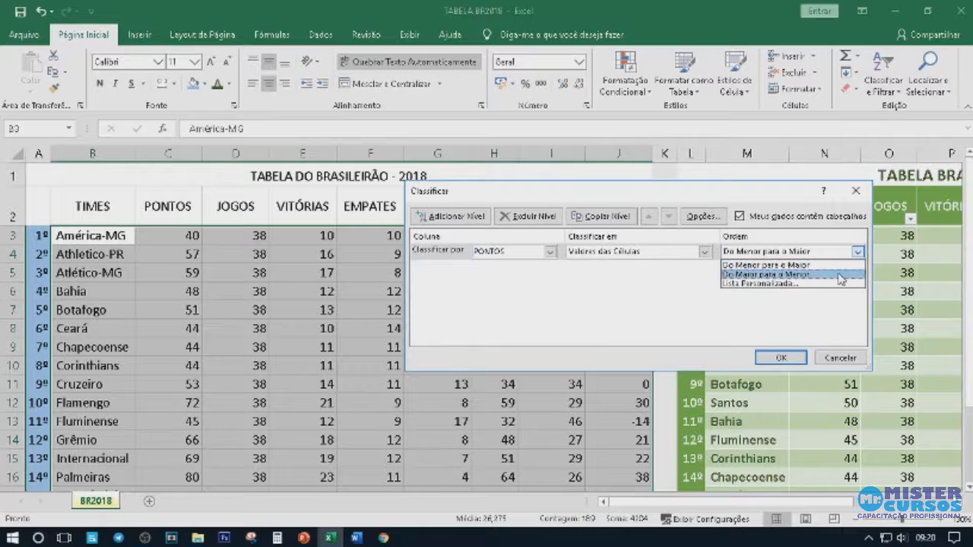
left_click(843, 275)
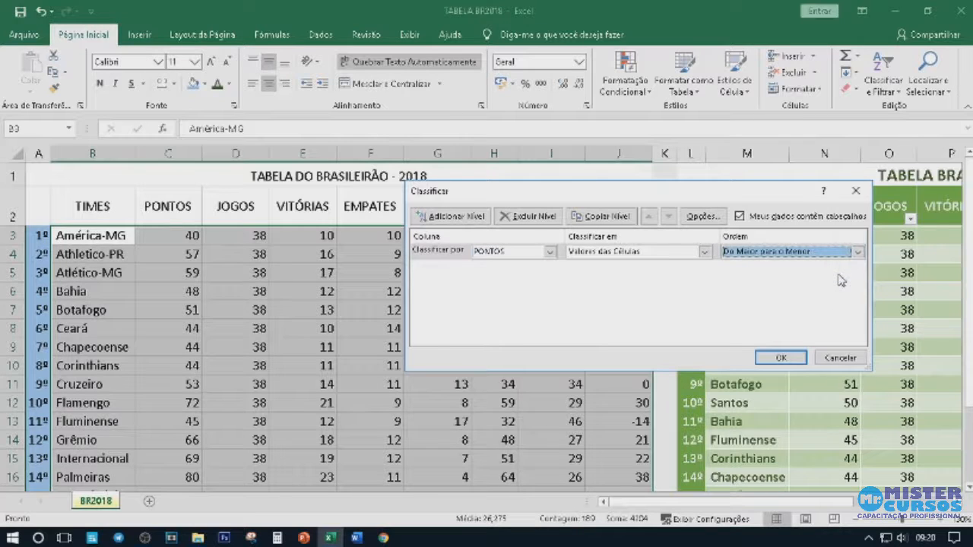
left_click(774, 360)
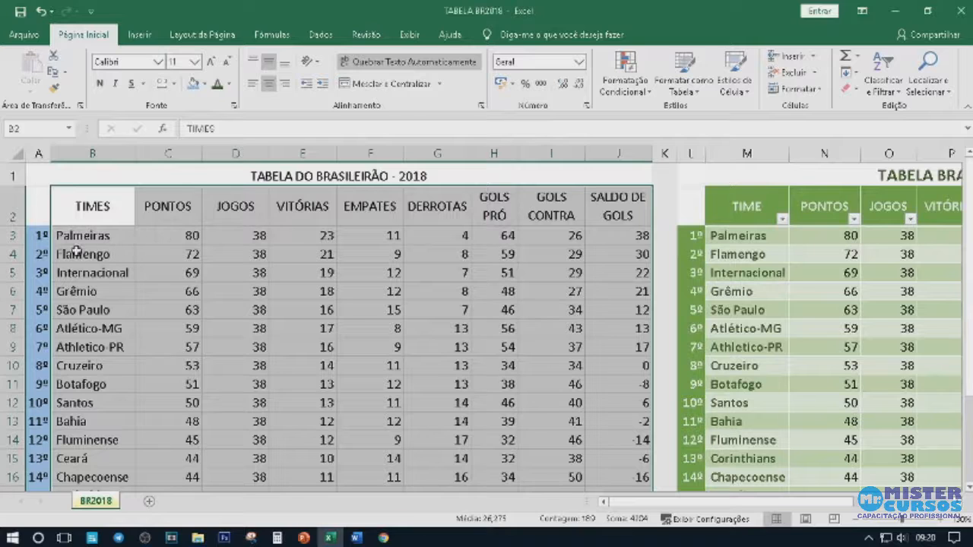
Review the sorted points column from C3 down, examining the values for Ceará, Chapecoense and Corinthians in C15:C17.
left_click(173, 238)
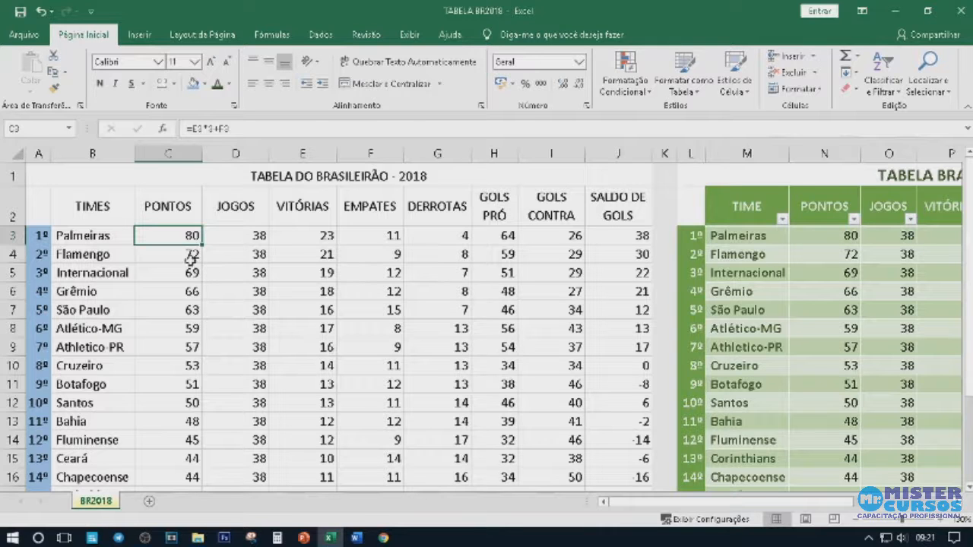
scroll(164, 261, "down", 2)
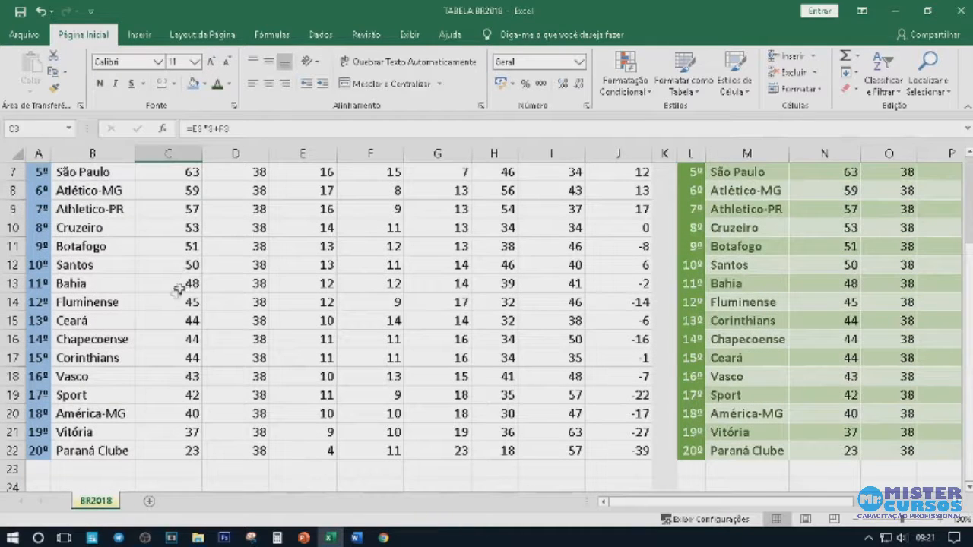
left_click(173, 359)
left_click(175, 339)
left_click(176, 322)
left_click(181, 338)
left_click(183, 355)
left_click(181, 320)
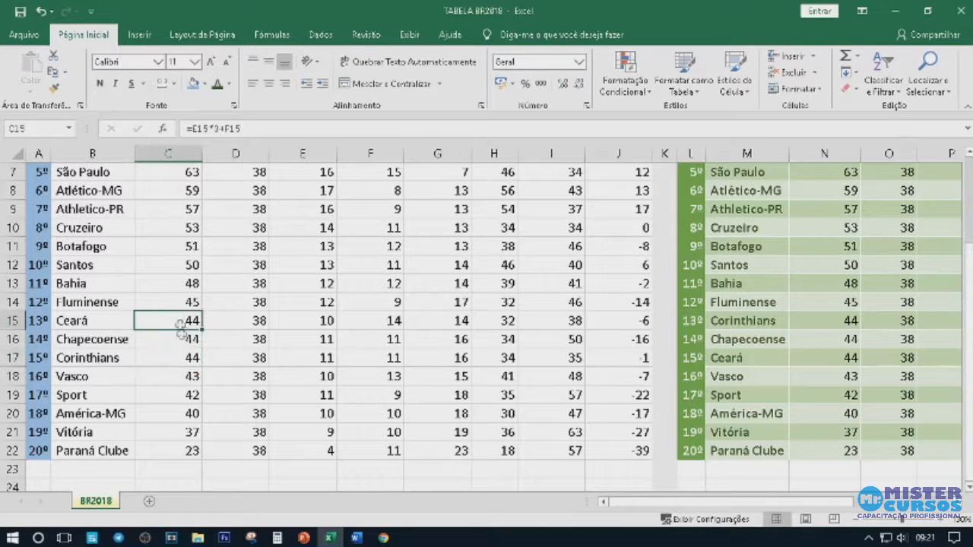
left_click(184, 339)
left_click(185, 356)
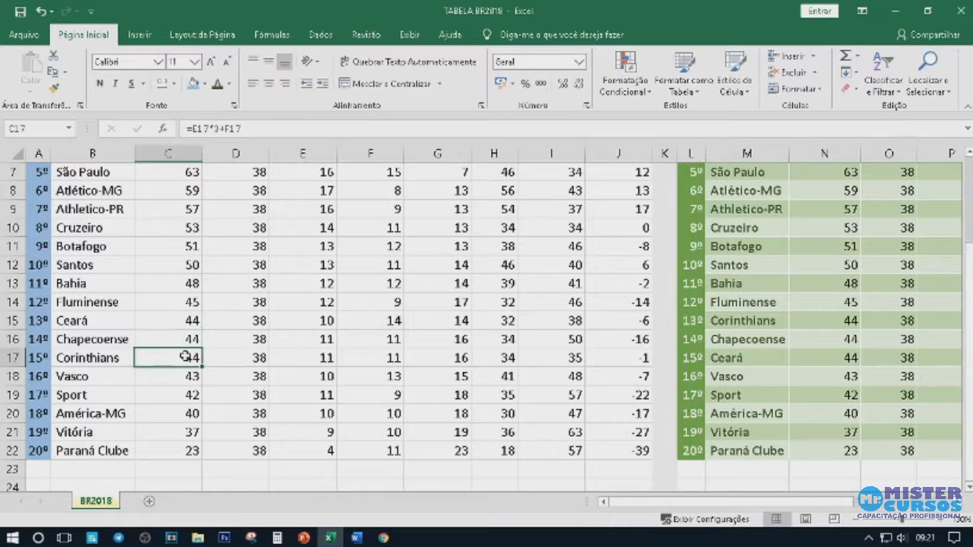
Compare the order of the 13th to 15th placed teams in the green table with B15:B17 and their points.
left_click(747, 319)
left_click(741, 342)
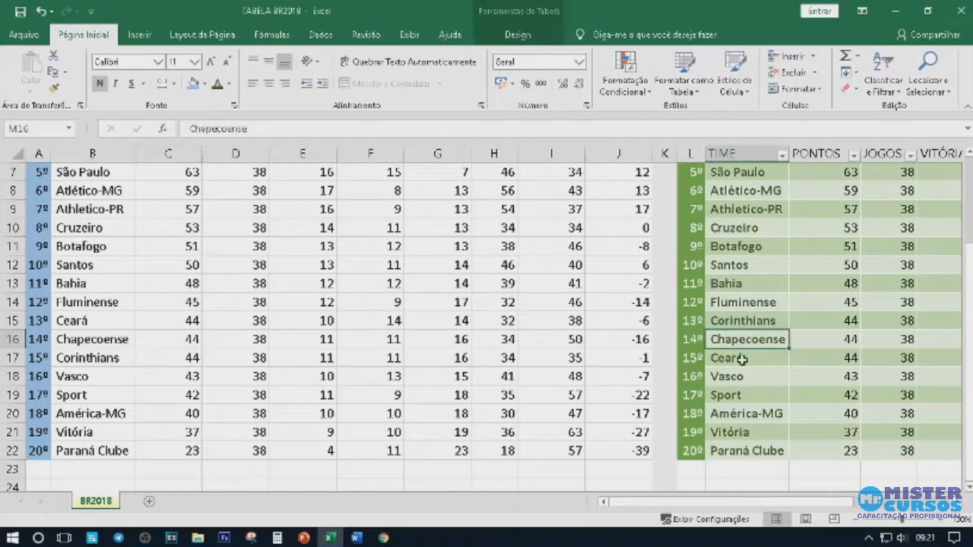
left_click(741, 357)
left_click(97, 325)
left_click(103, 340)
left_click(104, 357)
left_click(97, 321)
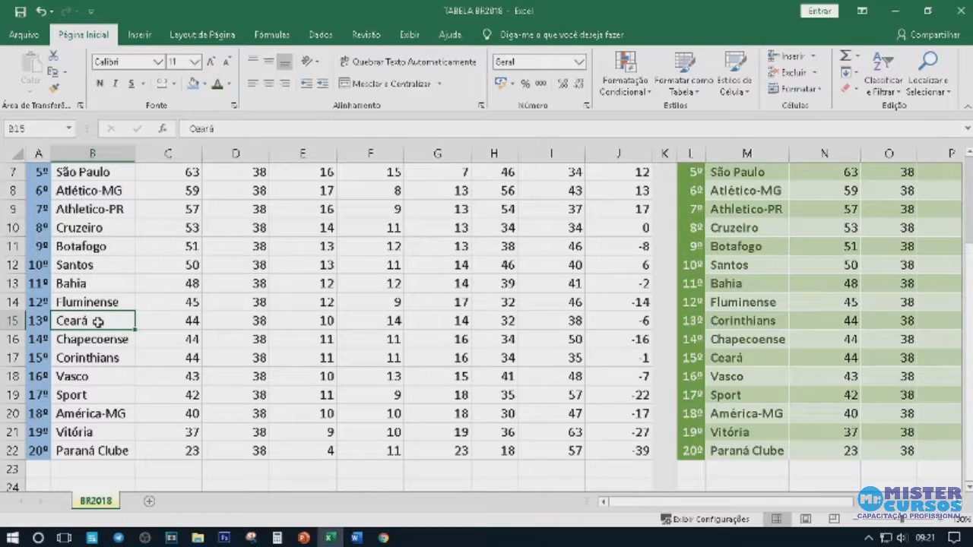
left_click_drag(98, 321, 98, 355)
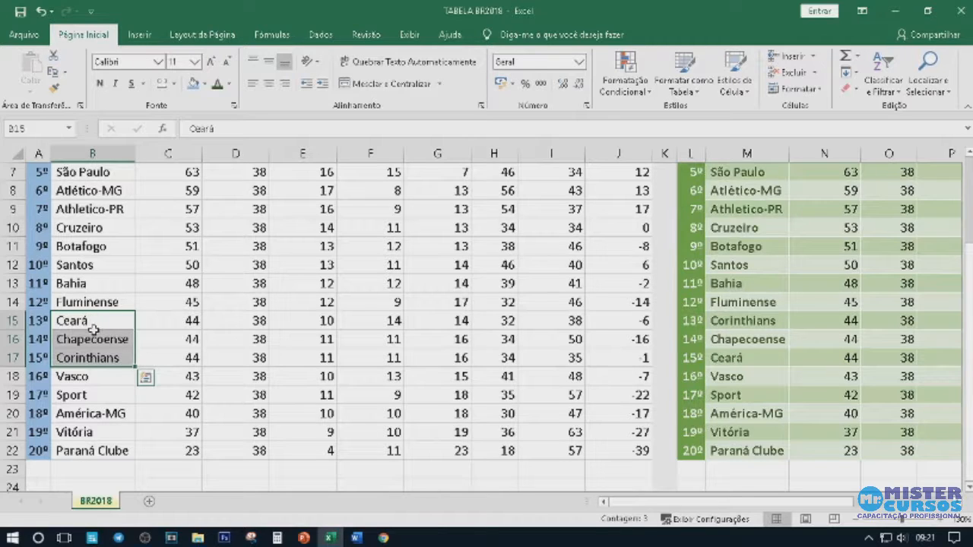
left_click_drag(192, 322, 191, 358)
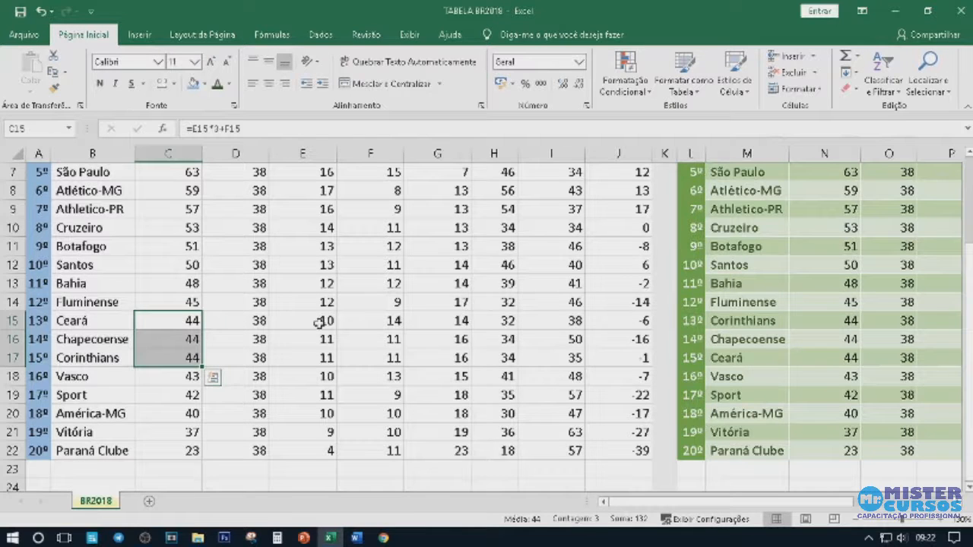
Examine the teams and points in B15:C17 against the rest of the sorted classification.
scroll(155, 346, "up", 2)
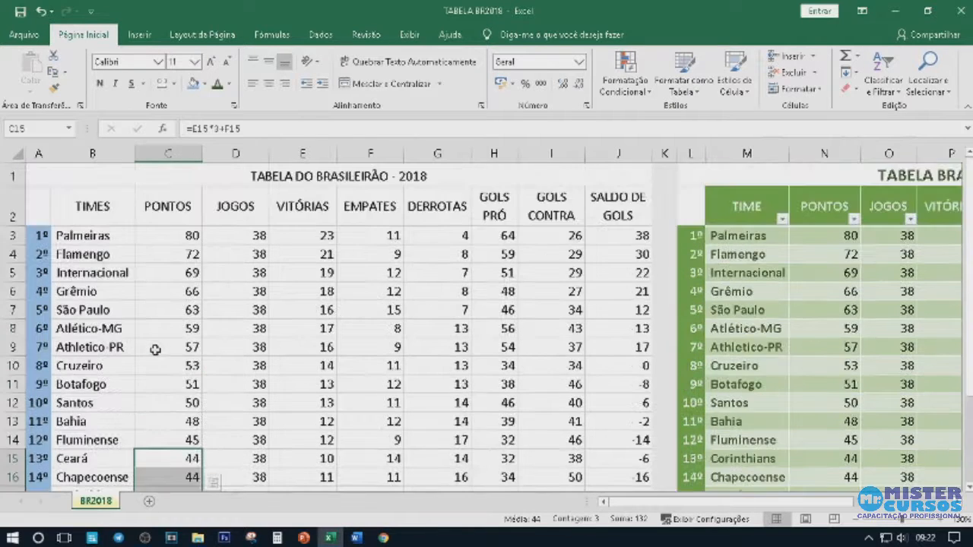
scroll(156, 350, "down", 1)
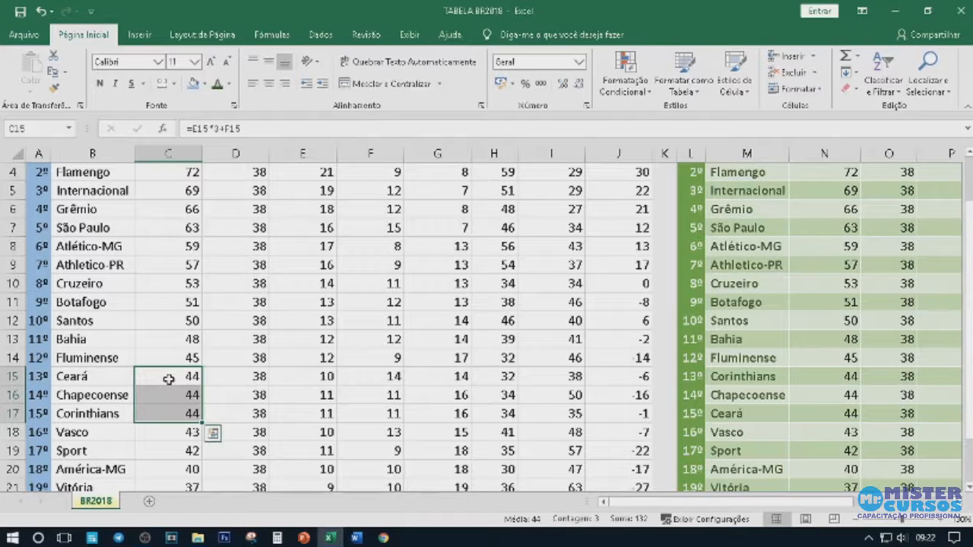
left_click(169, 378)
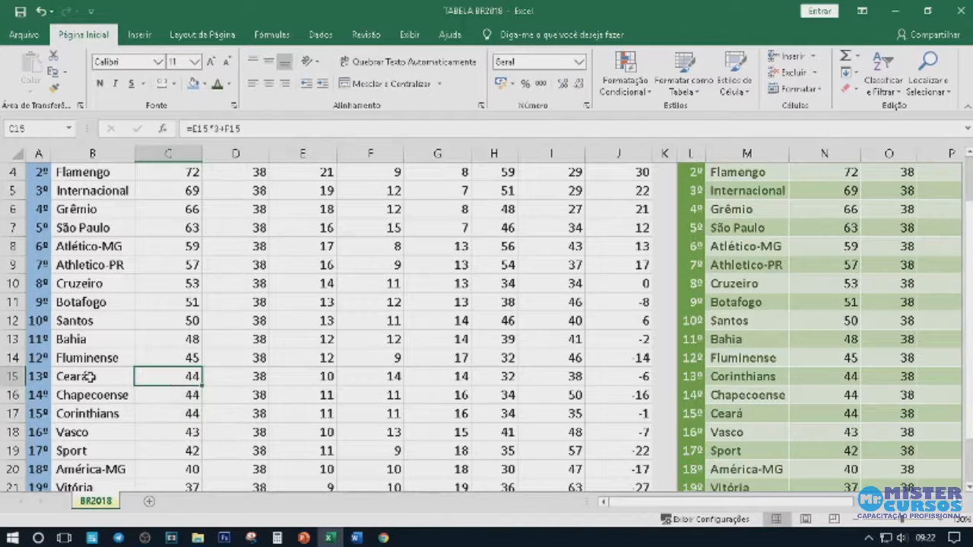
left_click(113, 378)
left_click_drag(190, 375, 187, 415)
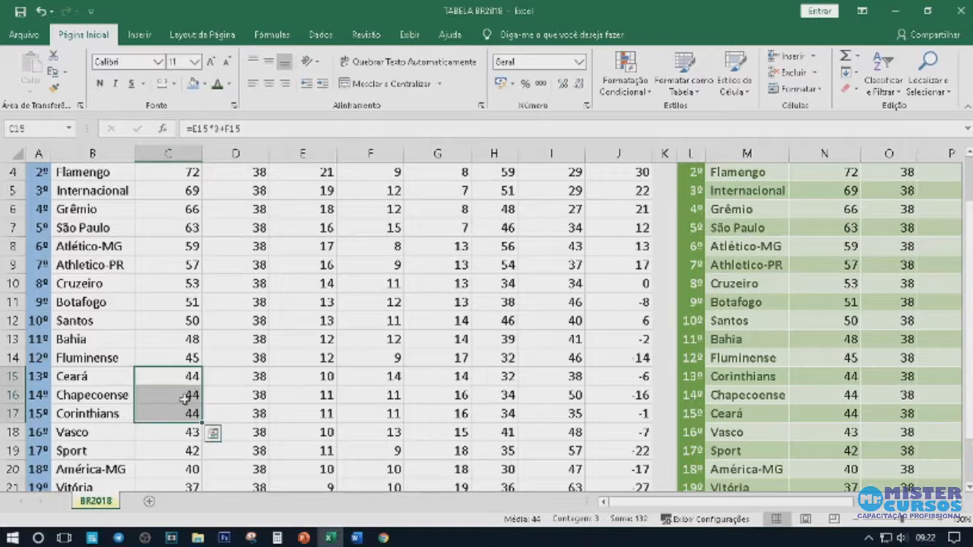
left_click_drag(92, 376, 171, 410)
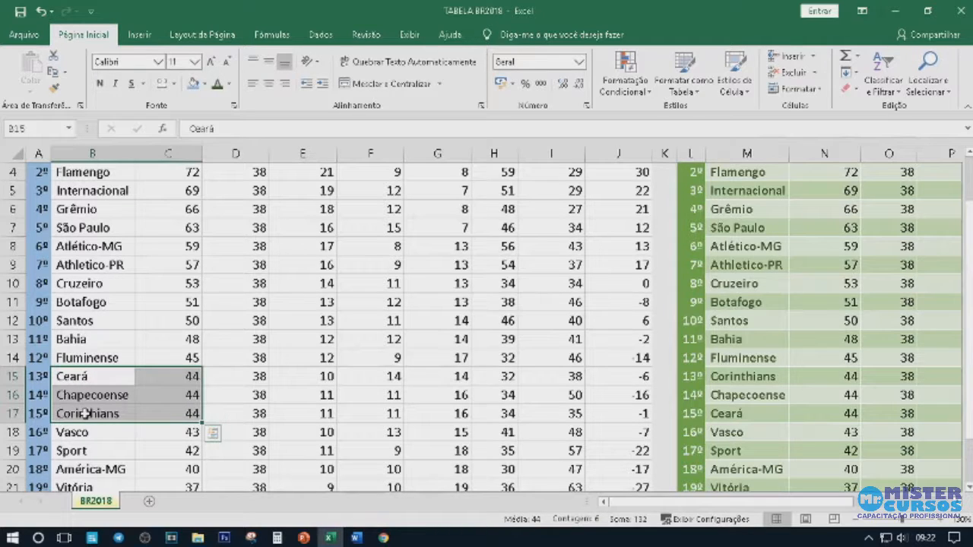
left_click_drag(76, 377, 170, 406)
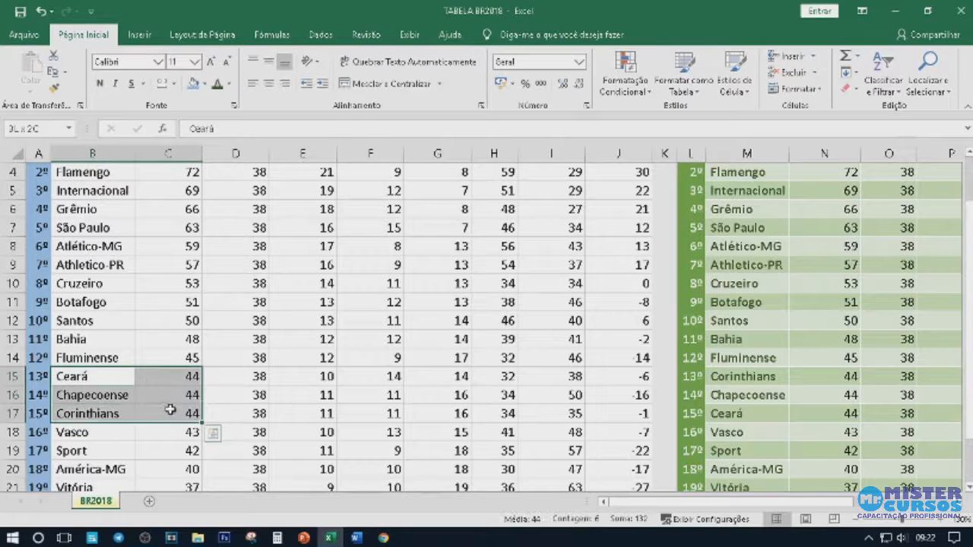
left_click(123, 378)
Start another custom sort on B2:I22, covering the TIMES through GOLS CONTRA columns.
scroll(174, 378, "up", 1)
left_click_drag(109, 220, 582, 448)
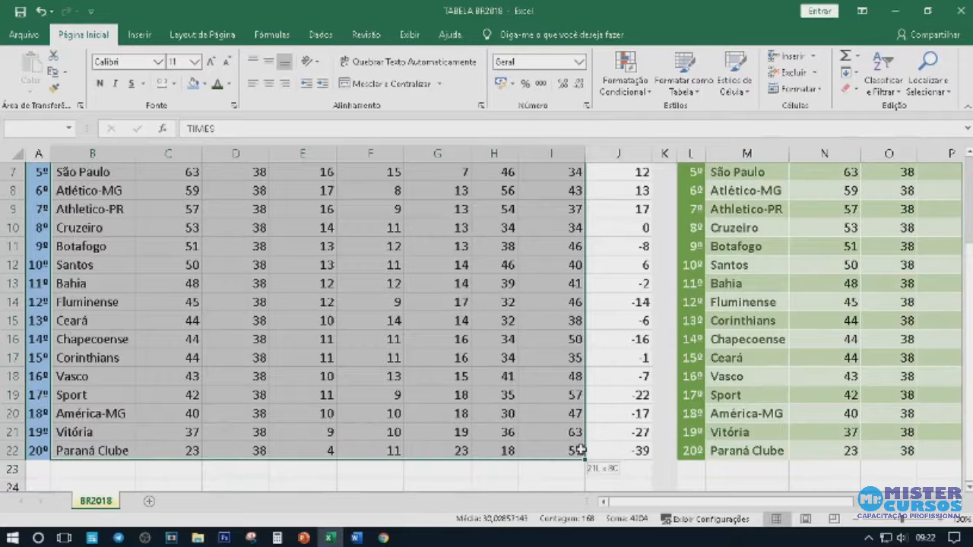
scroll(289, 320, "up", 2)
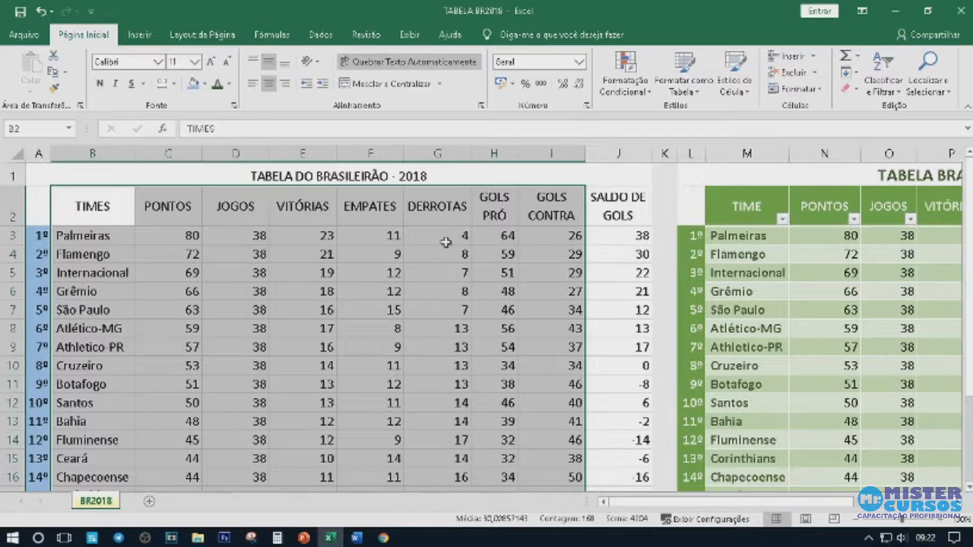
left_click(882, 90)
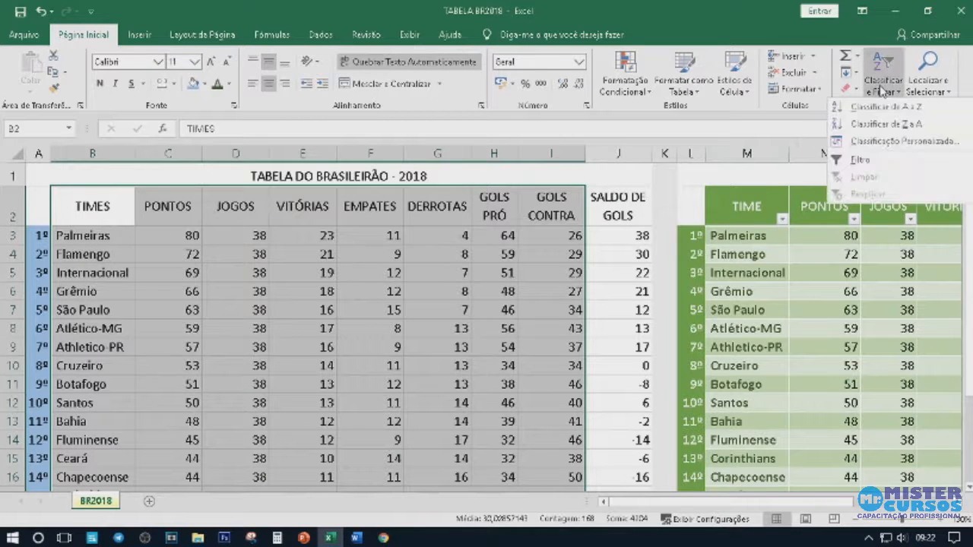
left_click(881, 145)
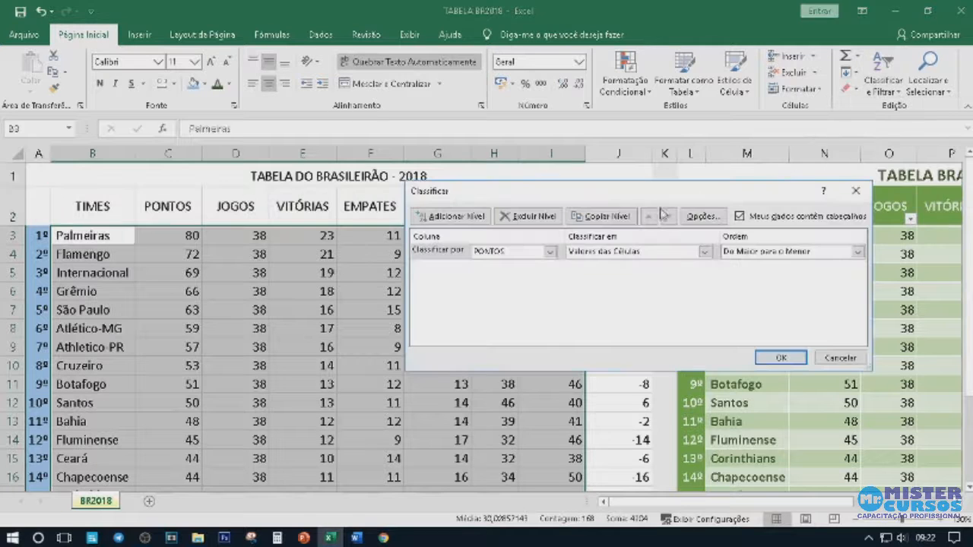
Add a second sort level after PONTOS by VITÓRIAS on cell values, ordered Do Maior para o Menor.
left_click(452, 253)
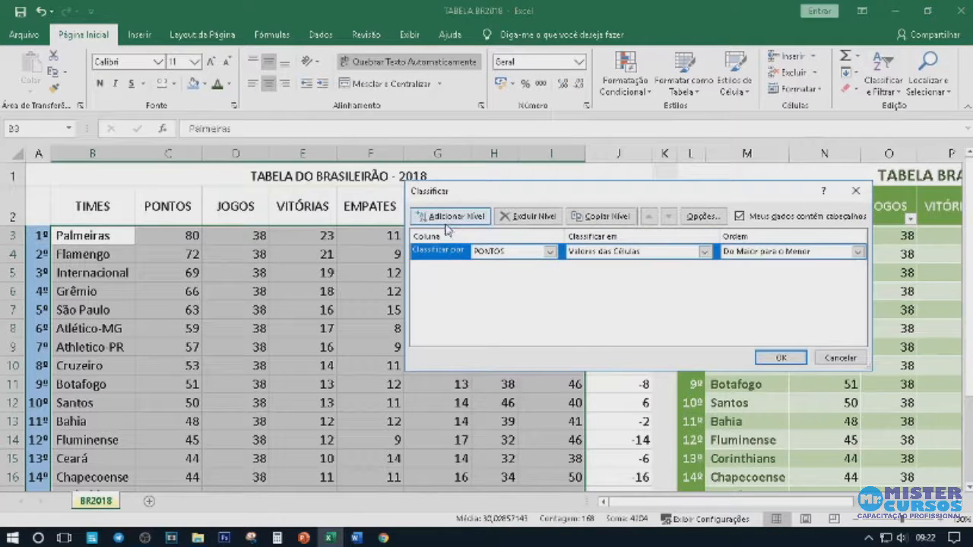
left_click(454, 217)
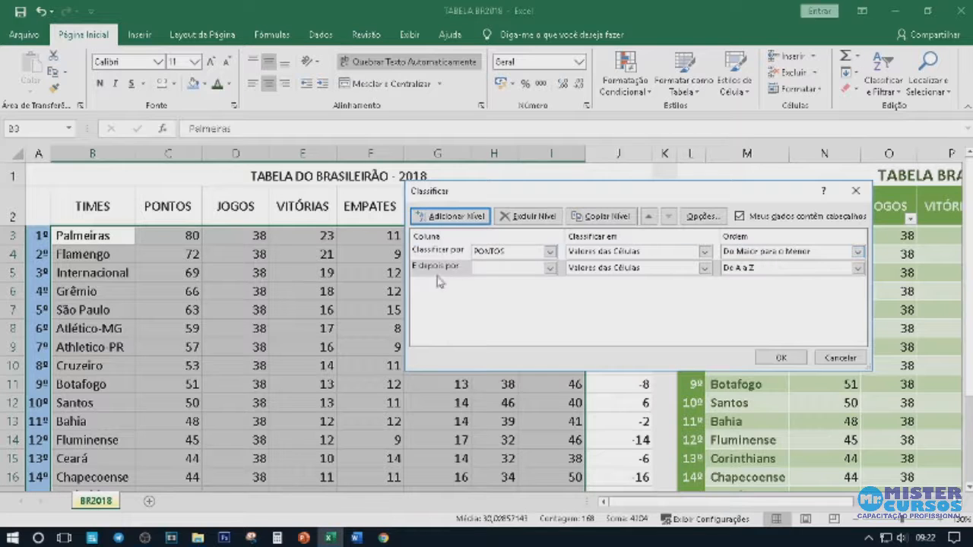
left_click(550, 269)
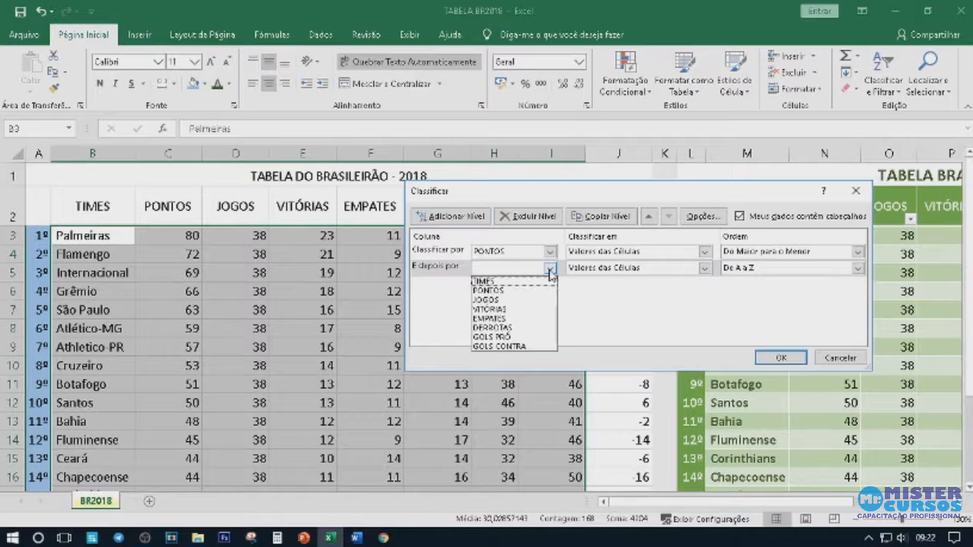
left_click(535, 310)
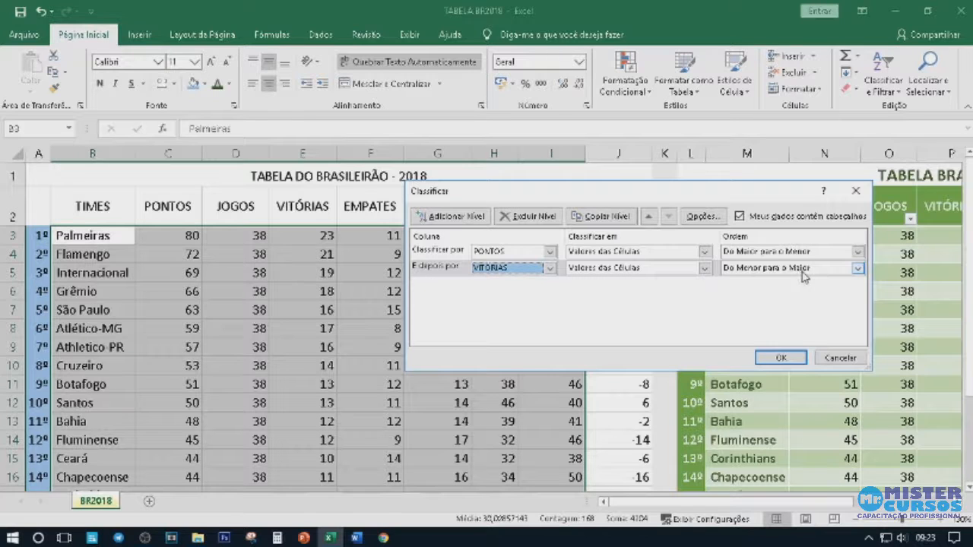
left_click(858, 268)
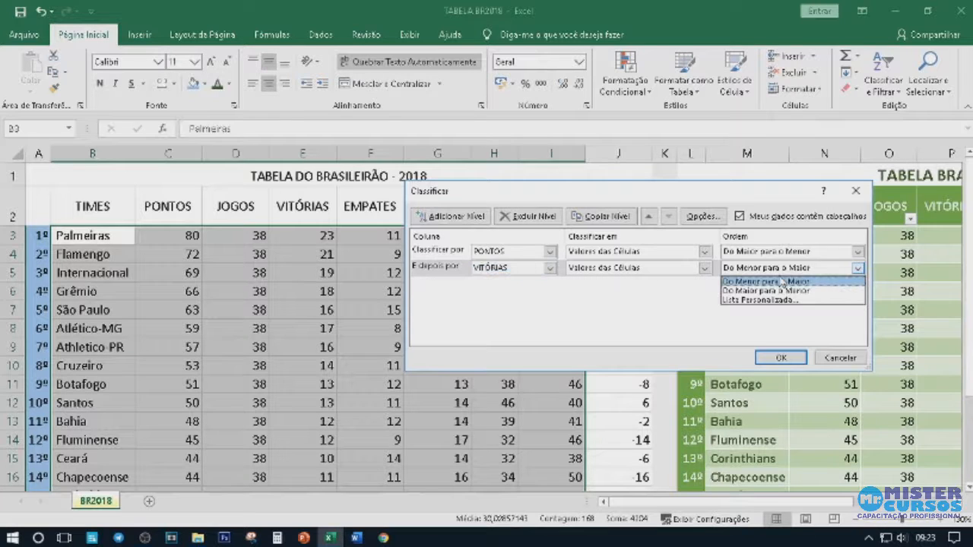
left_click(789, 291)
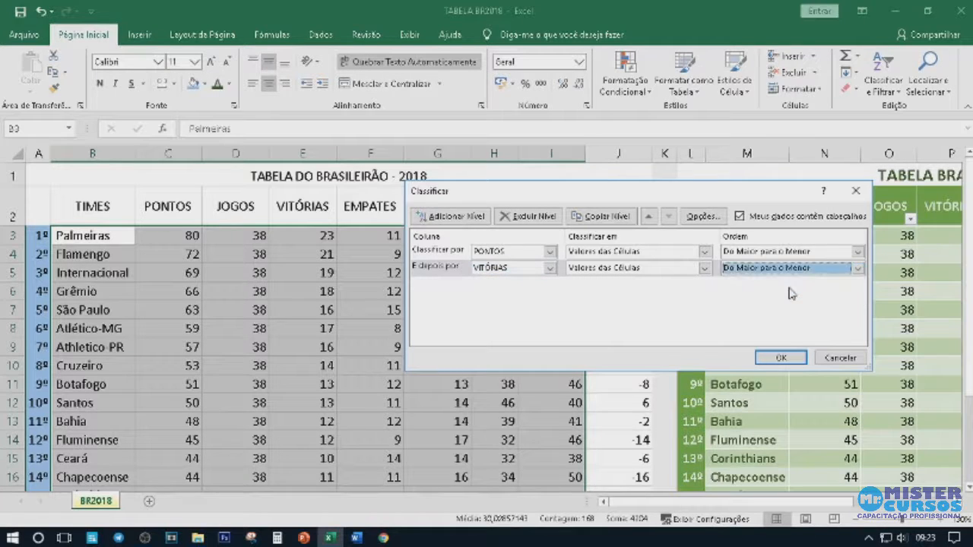
Apply the two-level sort by PONTOS and VITÓRIAS, and check the teams ranked 13th to 15th in B15:C17.
left_click(780, 358)
scroll(194, 266, "down", 1)
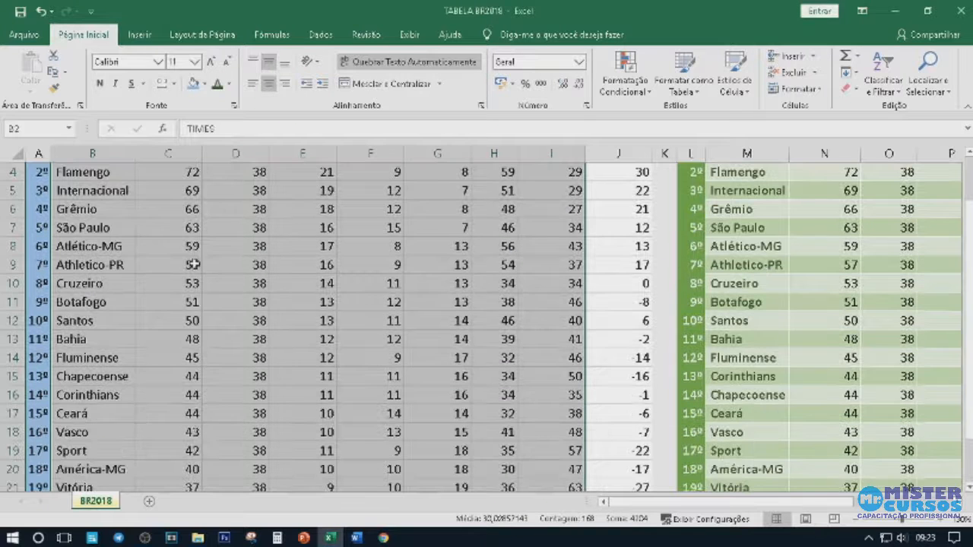
left_click(122, 374)
left_click_drag(81, 377, 141, 408)
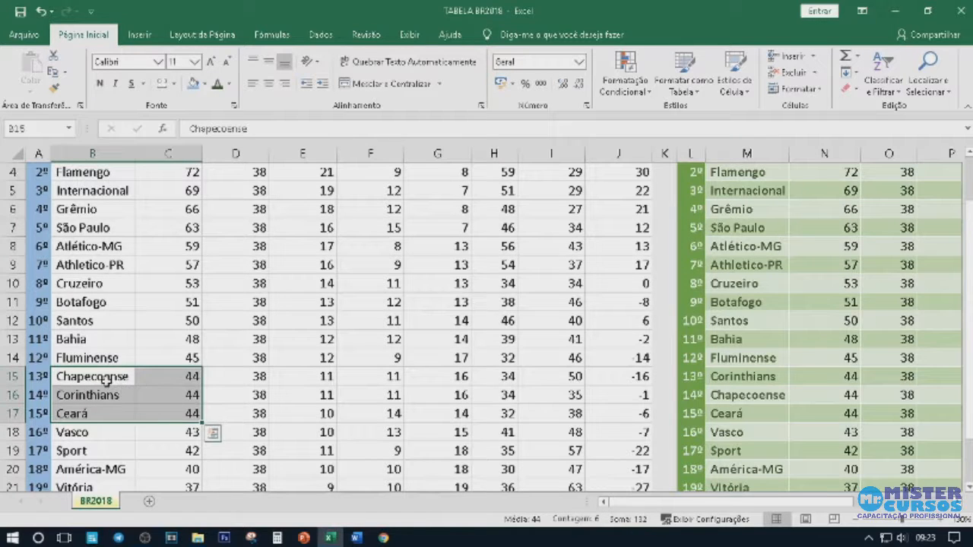
left_click(88, 414)
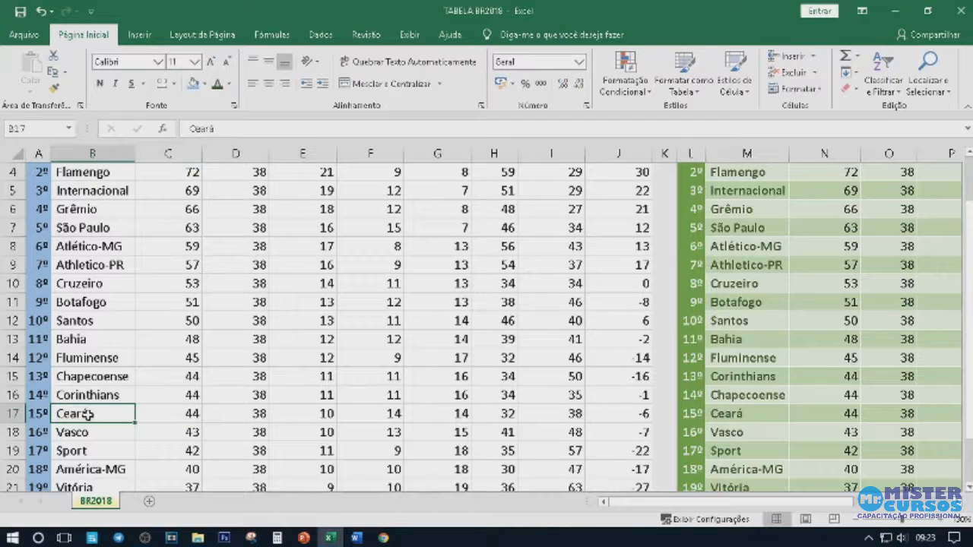
left_click_drag(92, 378, 89, 415)
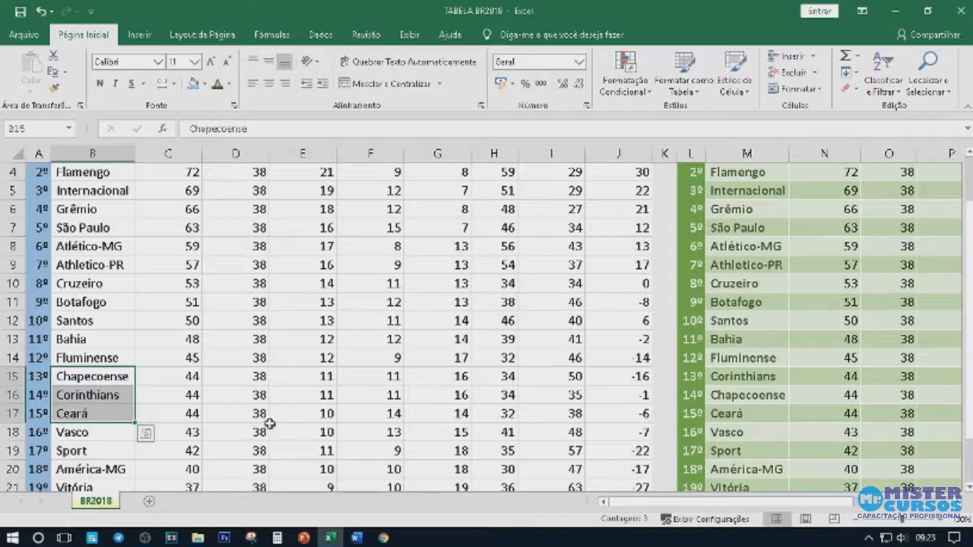
Compare the VITÓRIAS values in E15:E17 for the three teams tied on points.
left_click(299, 415)
left_click_drag(319, 378, 318, 398)
scroll(318, 399, "up", 1)
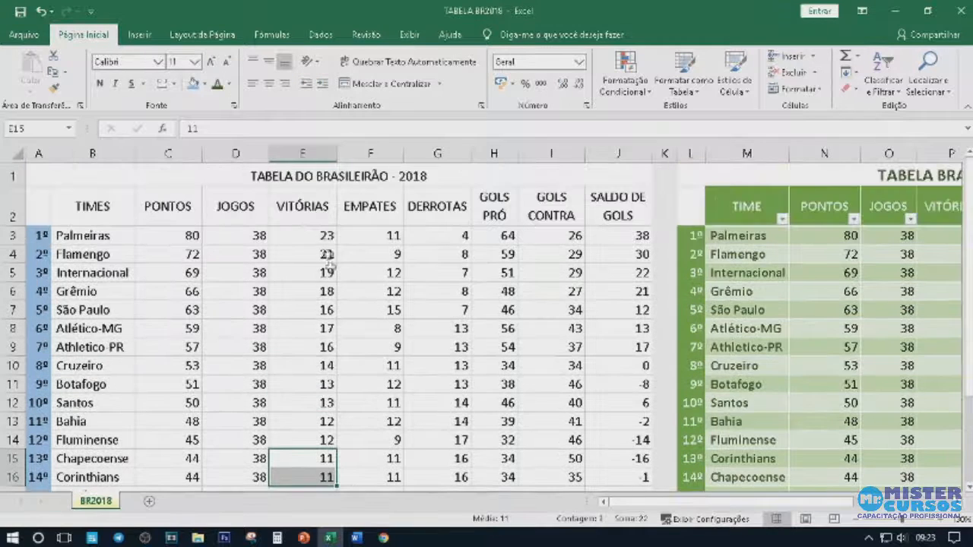
scroll(86, 446, "down", 1)
left_click_drag(82, 378, 331, 420)
left_click(302, 414)
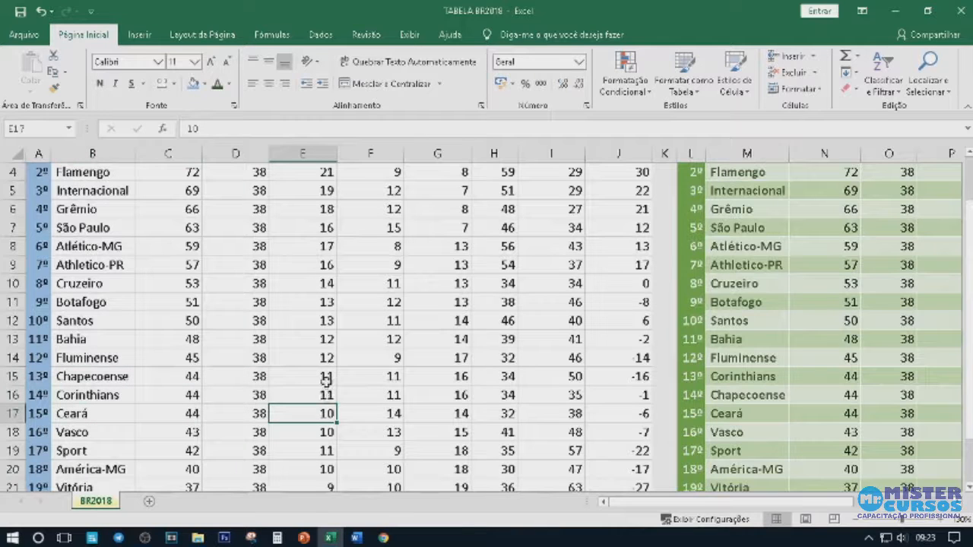
Compare the order of Chapecoense and Corinthians in B15:B16 with the 13th and 14th places of the green table.
left_click(88, 378)
left_click(88, 388)
left_click(88, 377)
left_click(86, 391)
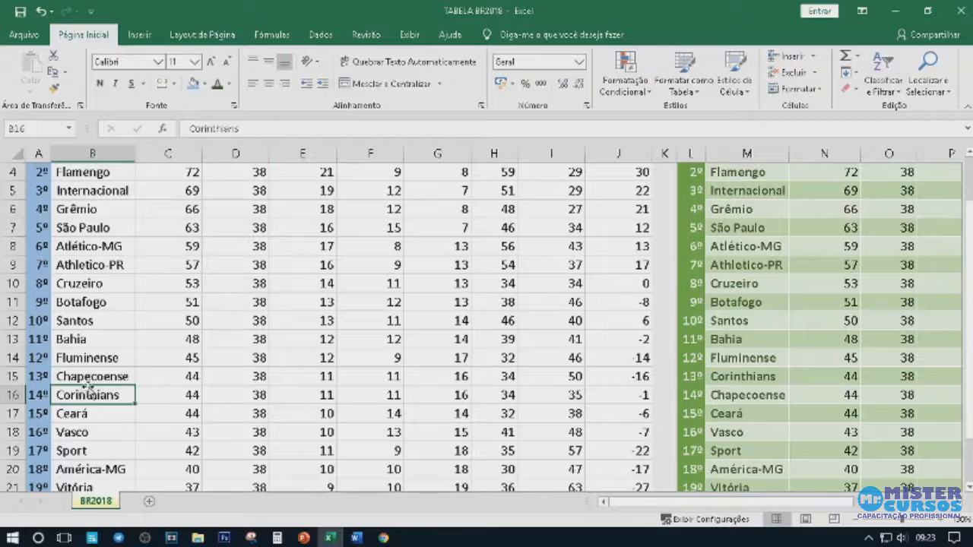
left_click(87, 378)
left_click(81, 396)
left_click(730, 377)
left_click(730, 394)
left_click(730, 377)
left_click(125, 395)
left_click(99, 375)
left_click(92, 394)
left_click(92, 376)
left_click(90, 393)
left_click(92, 378)
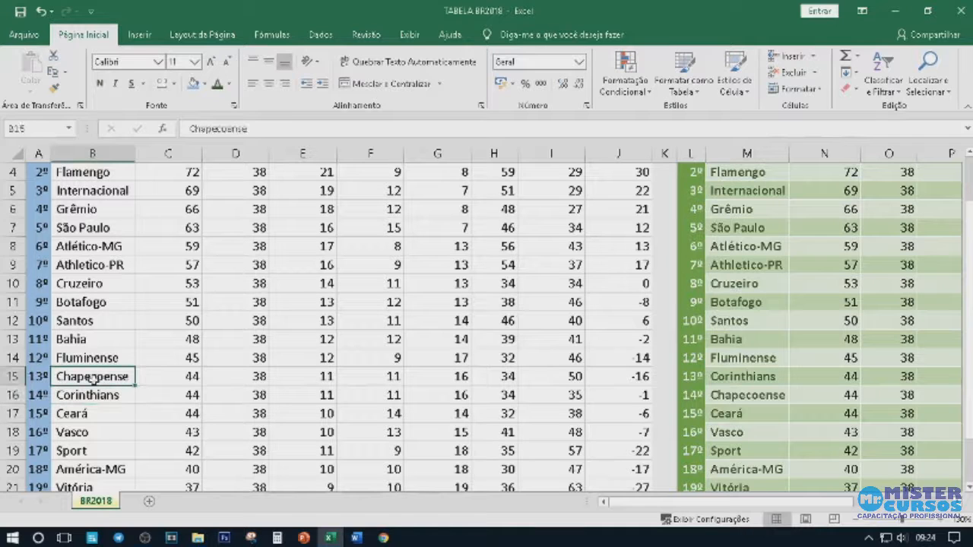
left_click(97, 395)
left_click(102, 379)
left_click(101, 395)
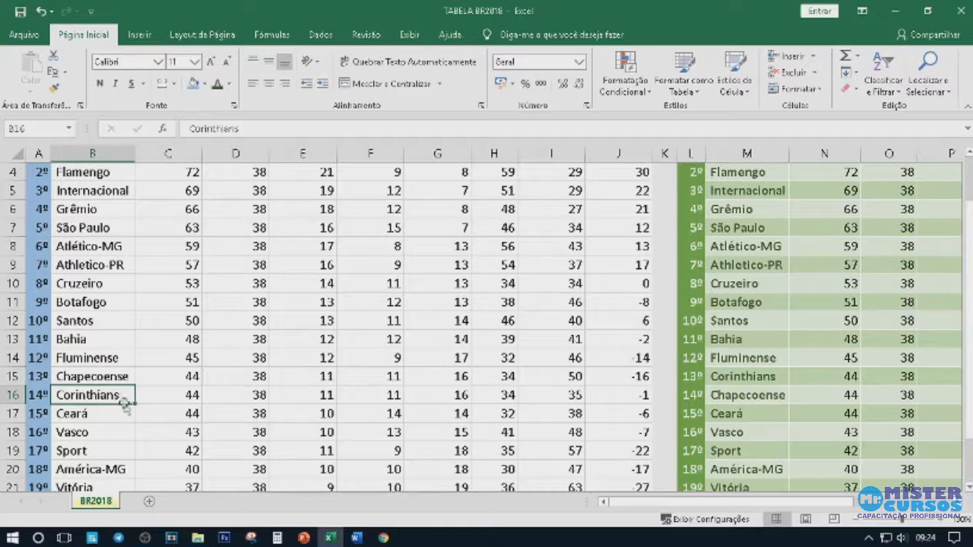
Compare the SALDO DE GOLS values of Chapecoense and Corinthians in J15:J16 as the next tiebreaker.
scroll(121, 395, "up", 1)
left_click_drag(102, 216, 614, 377)
scroll(614, 372, "down", 1)
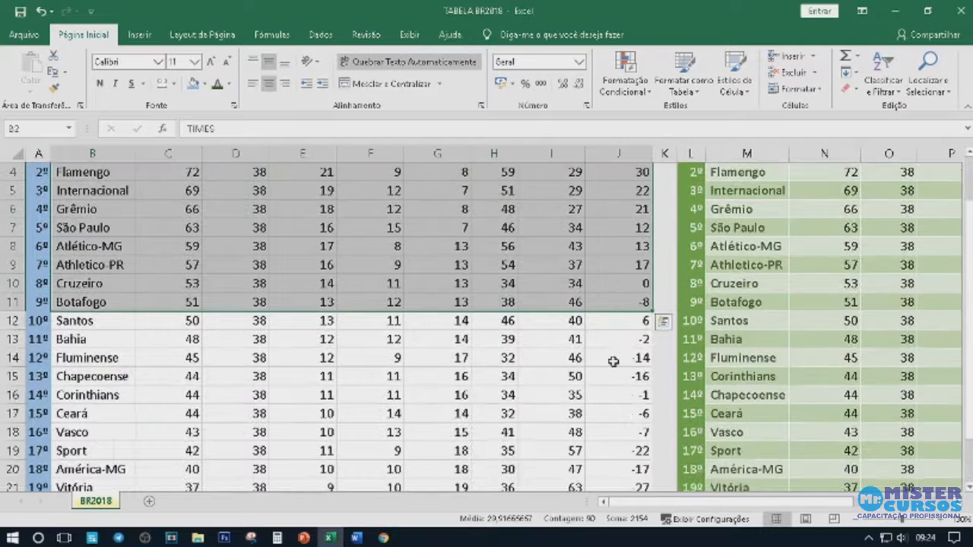
left_click(116, 380)
left_click(614, 380)
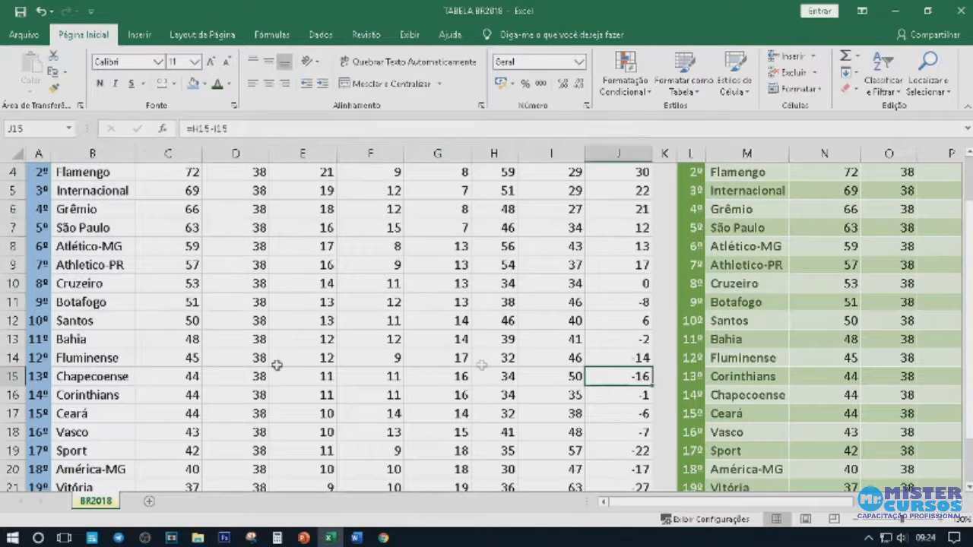
left_click(96, 394)
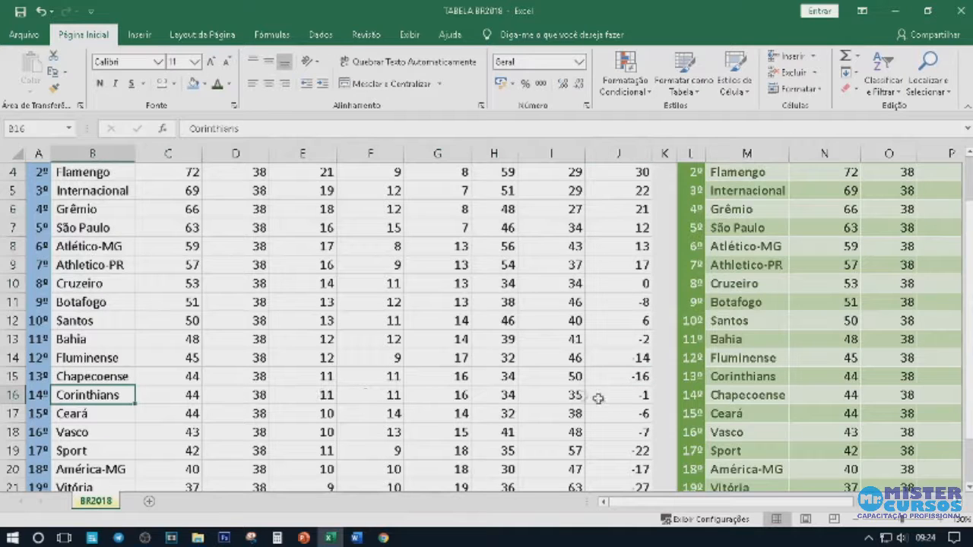
left_click(623, 398)
left_click(628, 377)
left_click(628, 396)
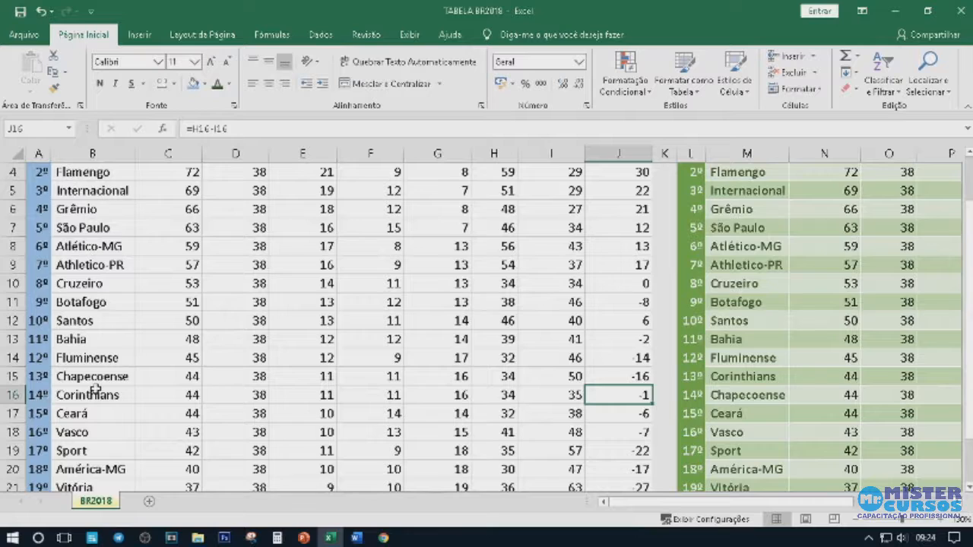
Start a custom sort on B2:J22, including the SALDO DE GOLS column, and review the existing PONTOS and VITÓRIAS levels.
scroll(85, 391, "up", 1)
left_click_drag(95, 207, 611, 449)
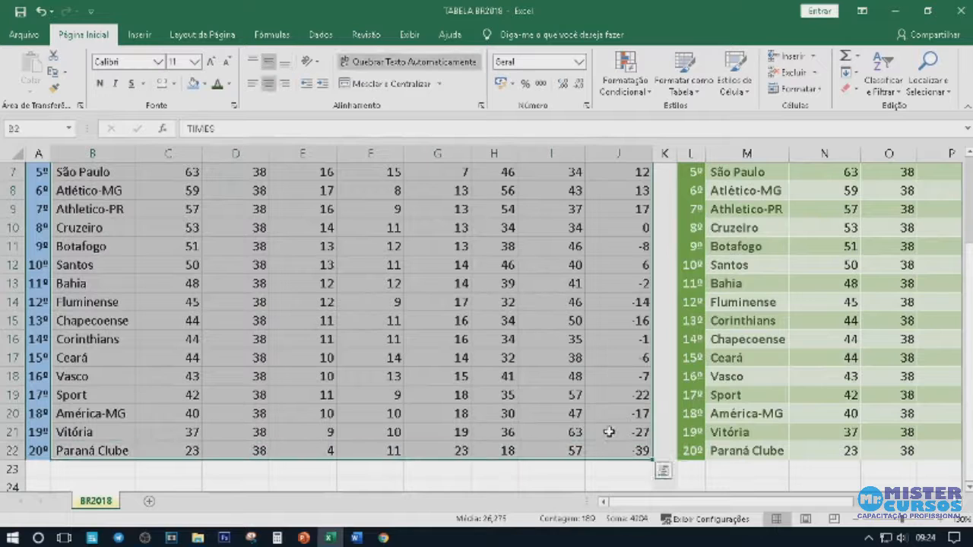
left_click(875, 90)
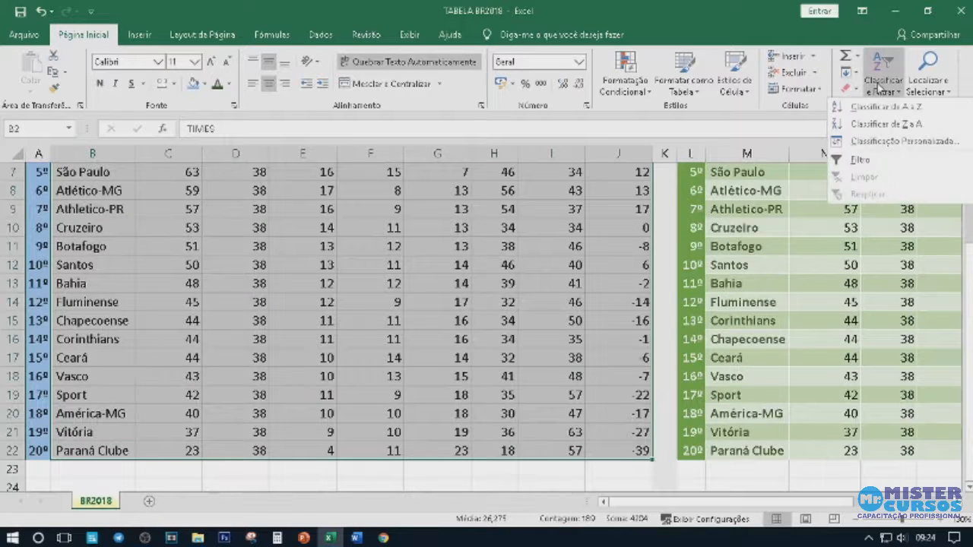
left_click(905, 141)
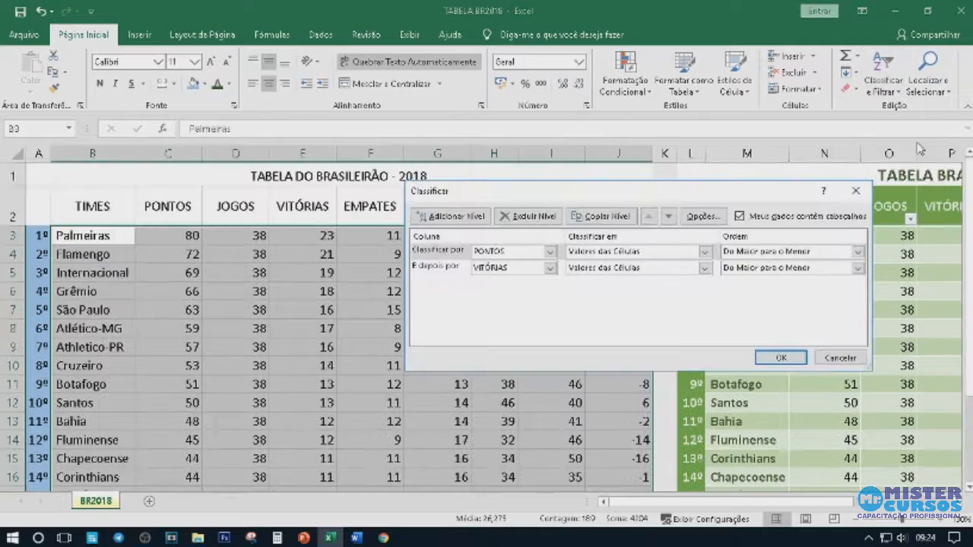
left_click(453, 273)
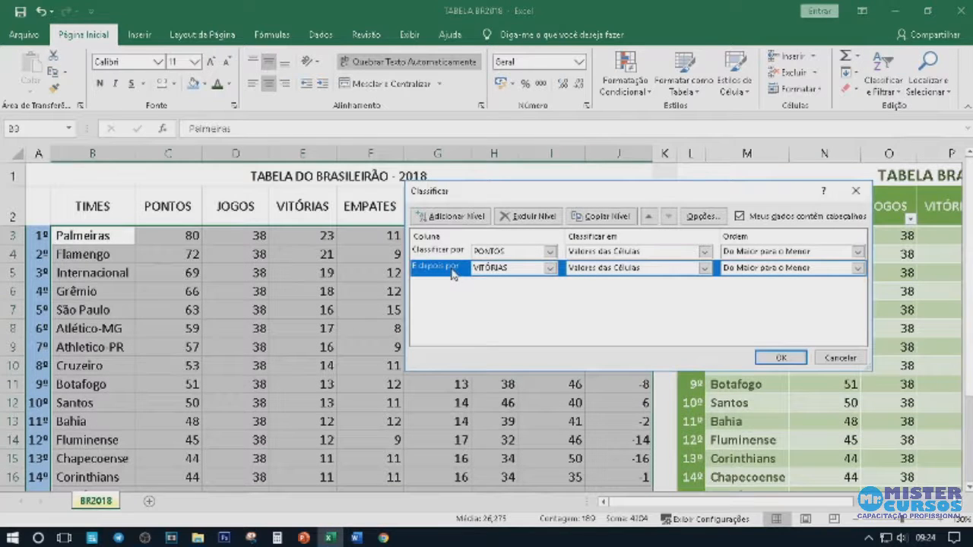
left_click(449, 252)
left_click(454, 271)
left_click(451, 253)
left_click(452, 270)
Add a third sort level by SALDO DE GOLS on cell values, ordered Do Maior para o Menor, and apply the sort.
left_click(433, 217)
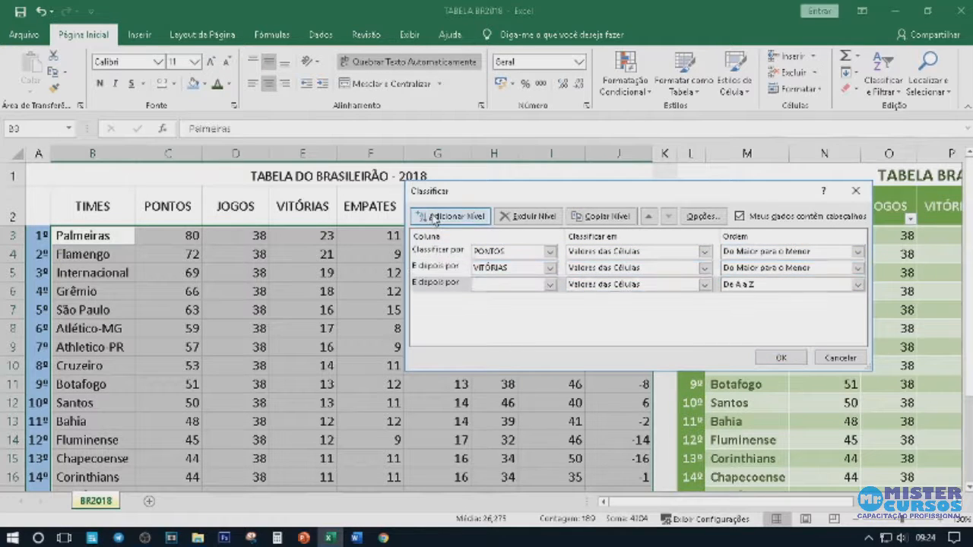
left_click(549, 286)
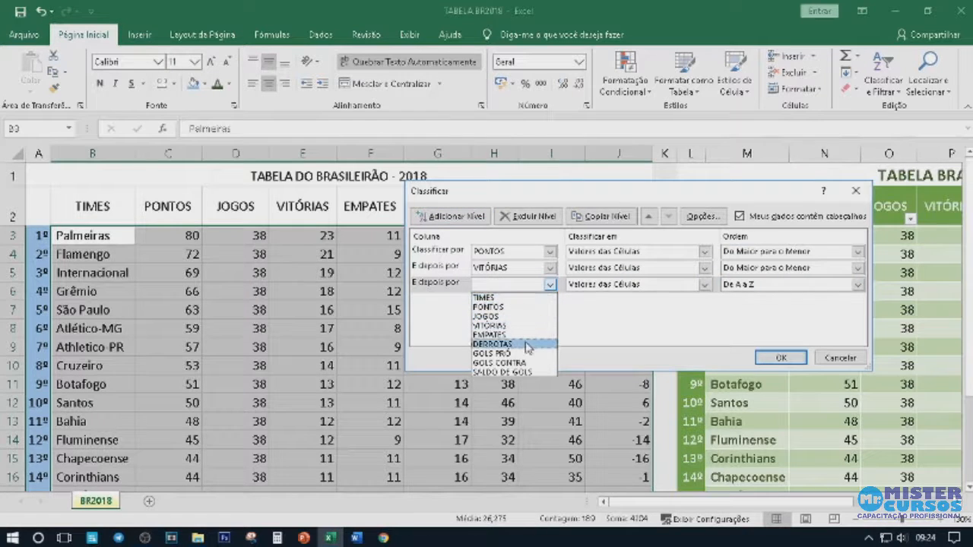
left_click(541, 373)
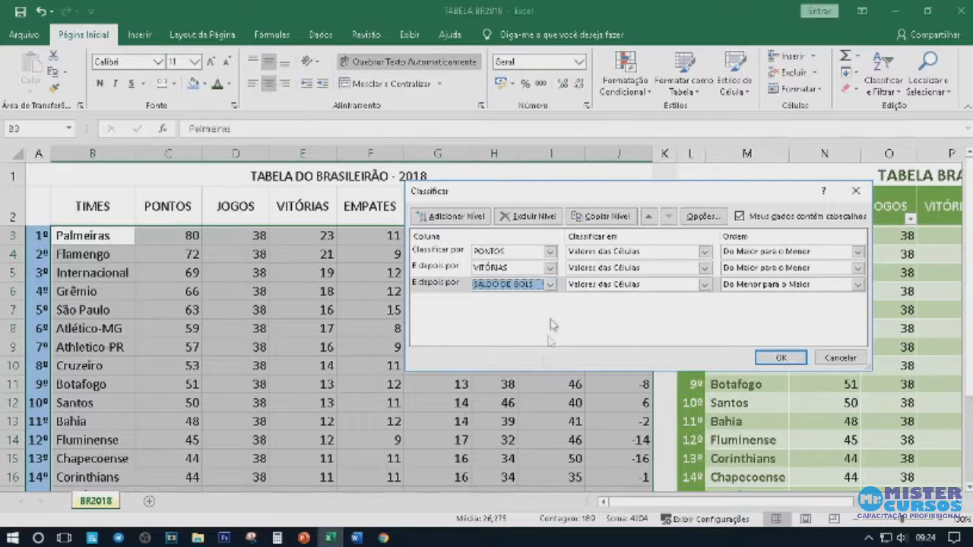
left_click(802, 285)
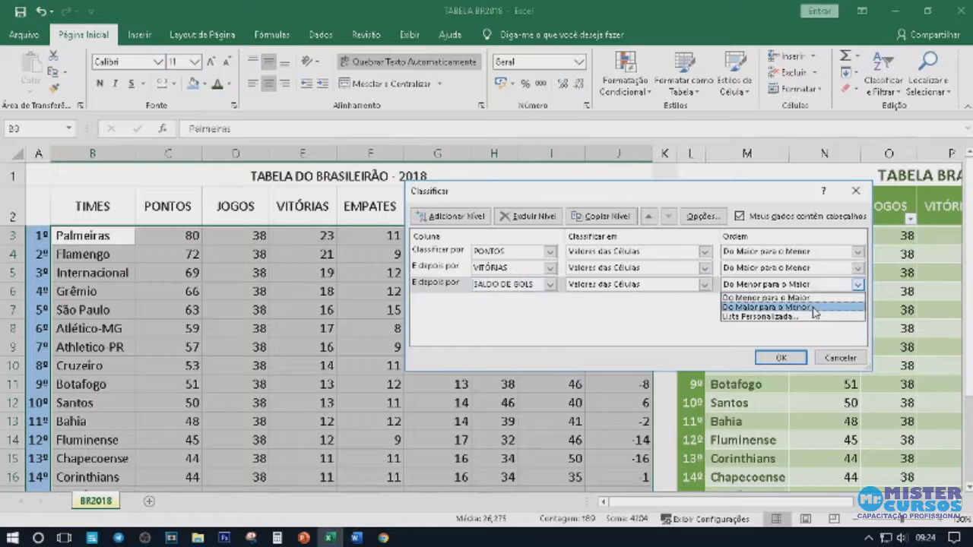
left_click(808, 307)
left_click(780, 357)
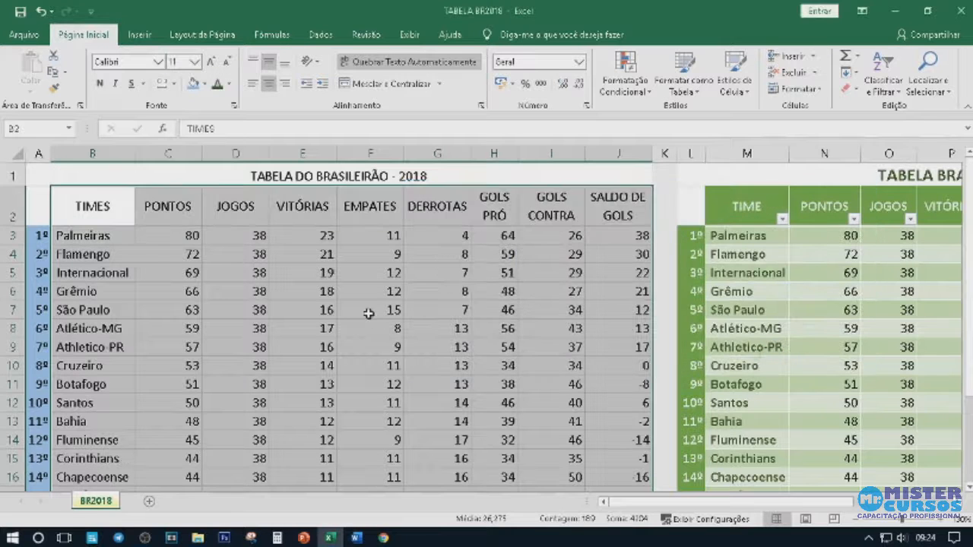
Compare the teams in B15:B17 with M15:M17 of the green table, and look over the rest of both classifications.
scroll(355, 320, "down", 1)
left_click(114, 378)
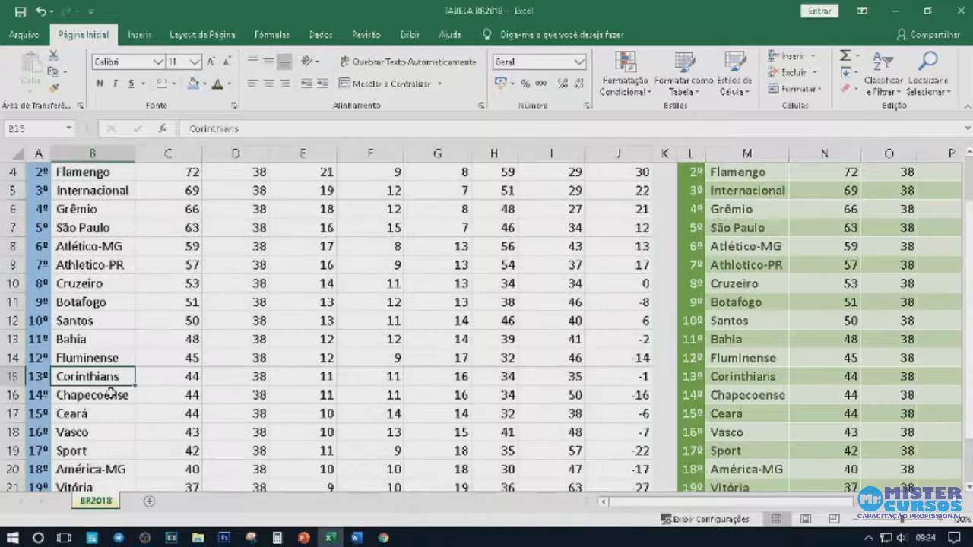
left_click(110, 395)
left_click(107, 414)
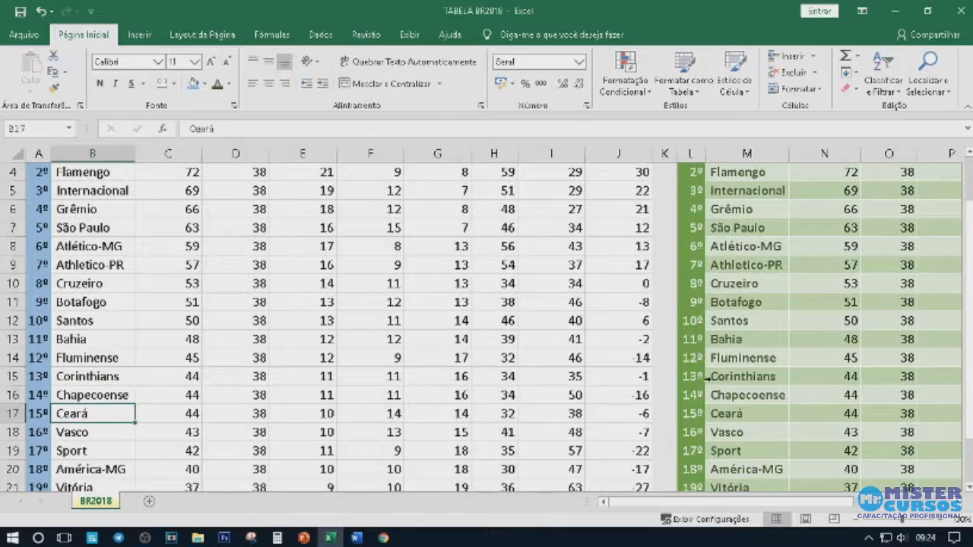
left_click(723, 378)
left_click(730, 395)
left_click(732, 414)
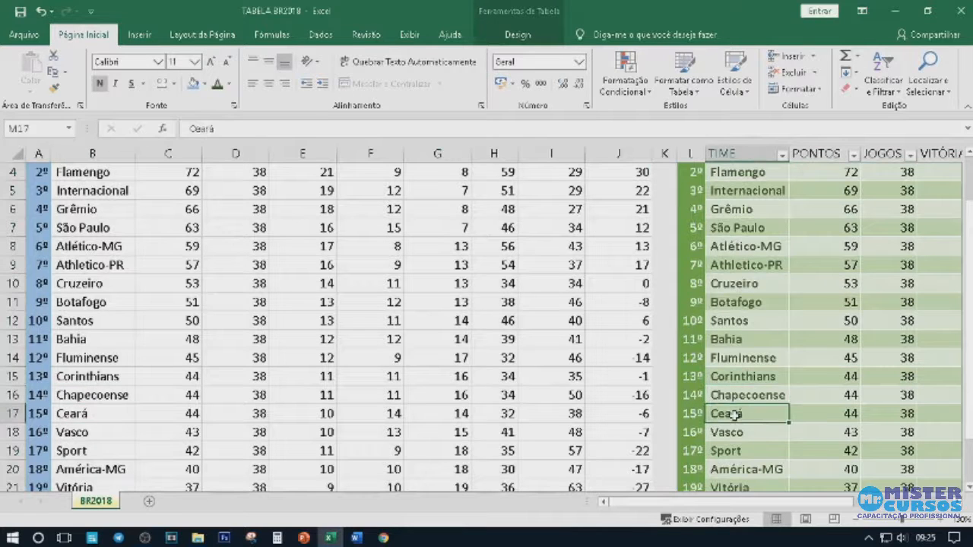
scroll(107, 389, "up", 1)
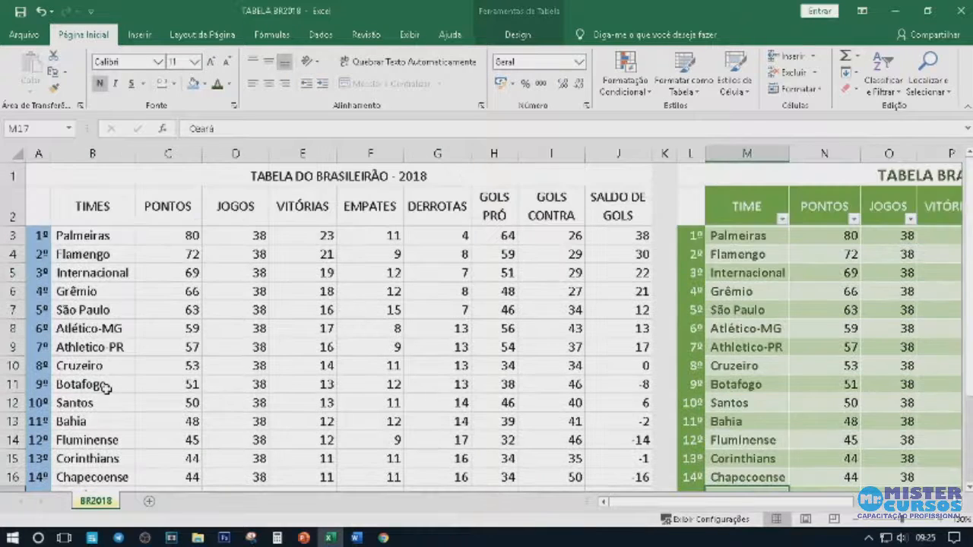
scroll(615, 393, "down", 2)
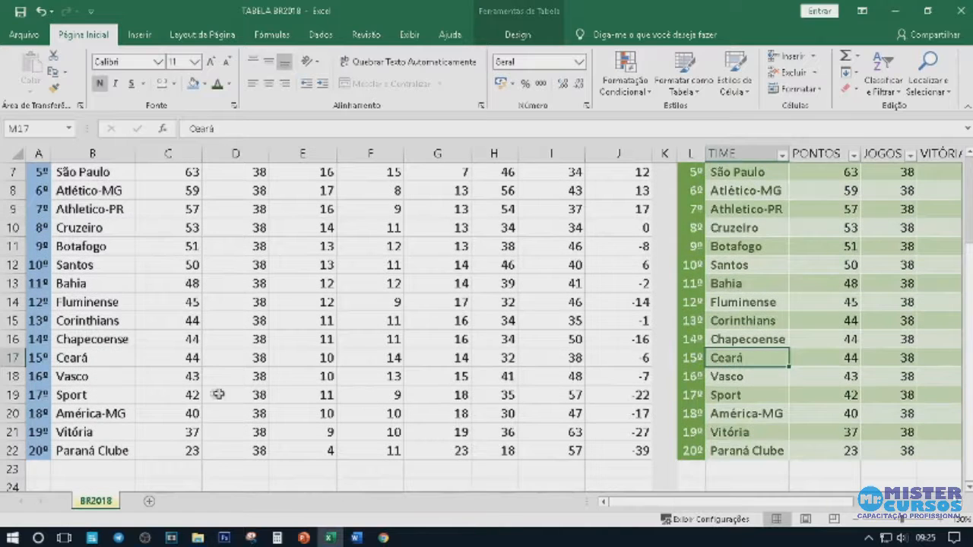
scroll(218, 394, "up", 2)
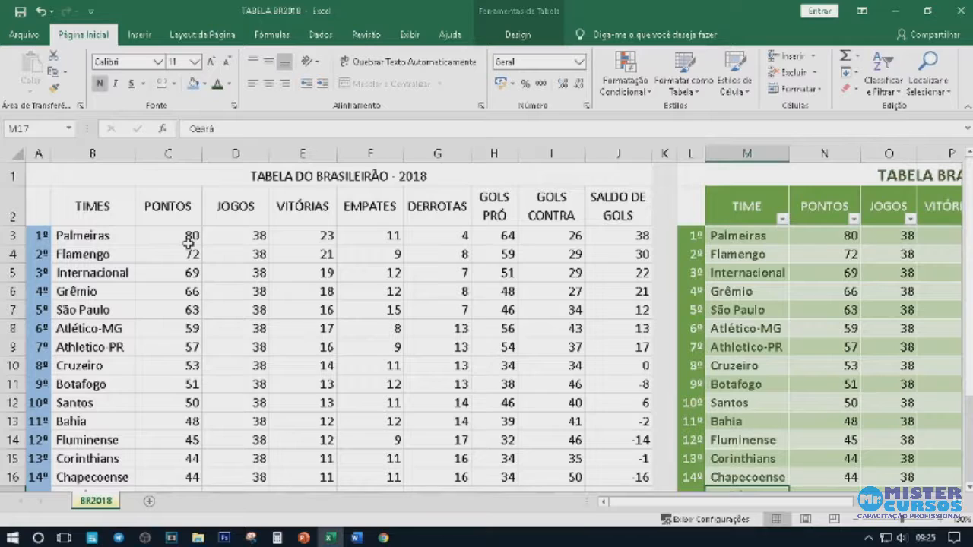
scroll(186, 252, "down", 4)
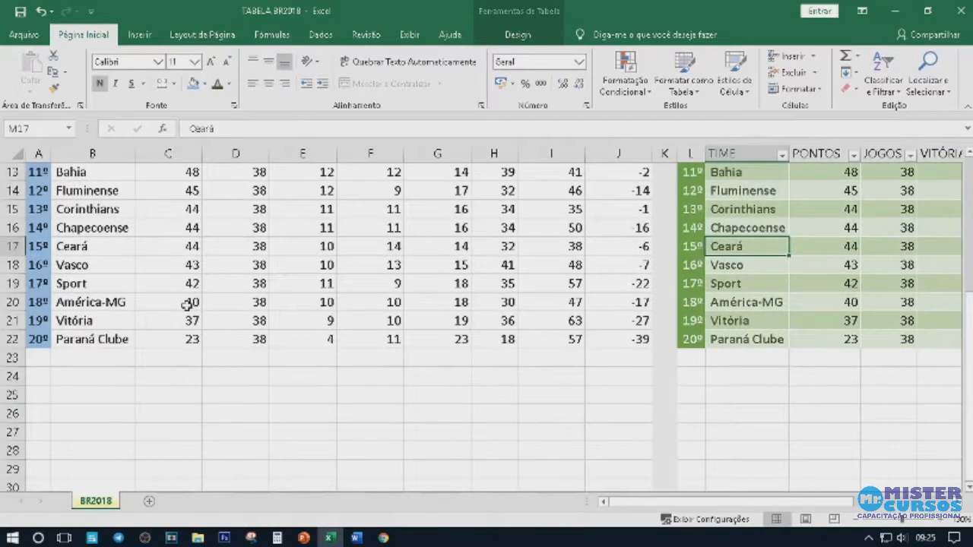
scroll(184, 302, "up", 4)
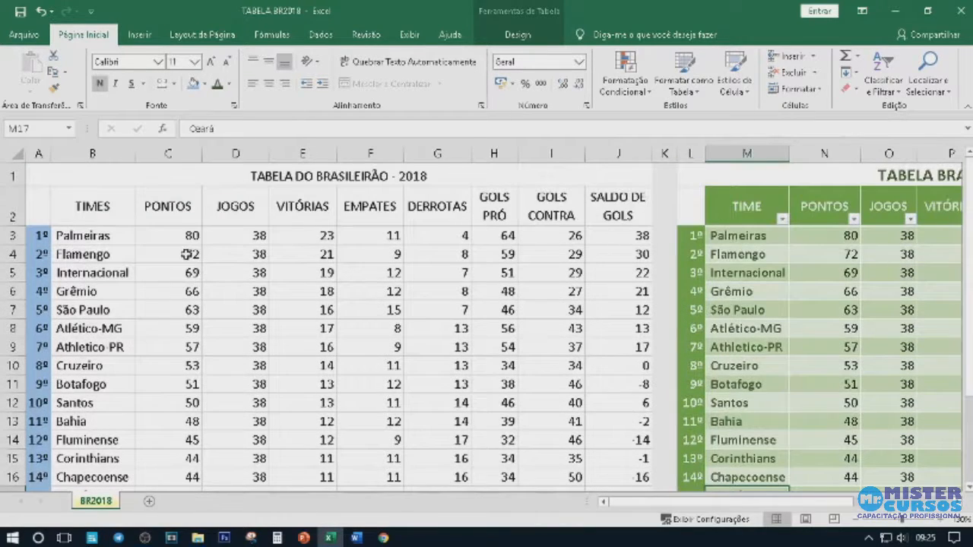
Examine the tiebreakers of the 13th to 15th placed teams: points in C15:C17, wins in E15:E17 and goal difference in J15:J16.
scroll(186, 253, "down", 1)
left_click_drag(175, 377, 182, 410)
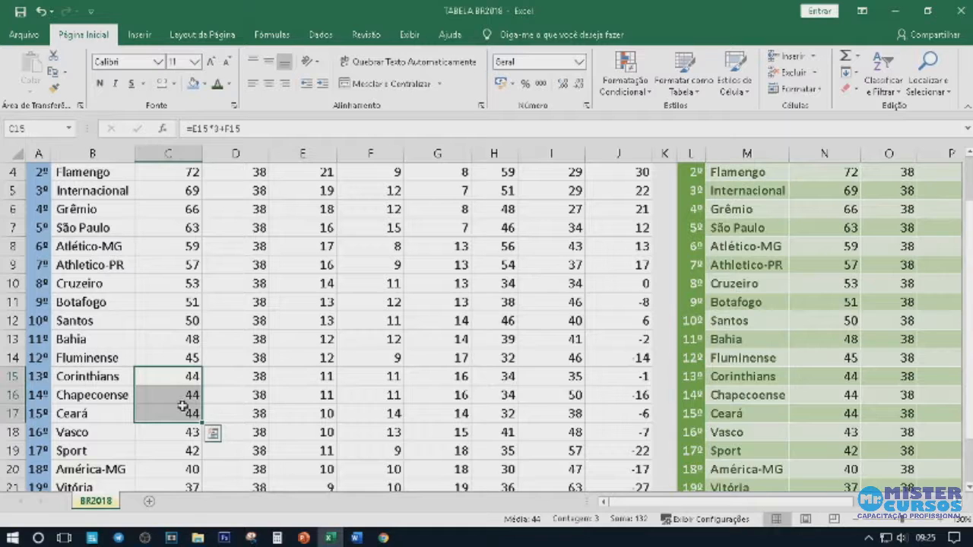
left_click_drag(330, 375, 329, 416)
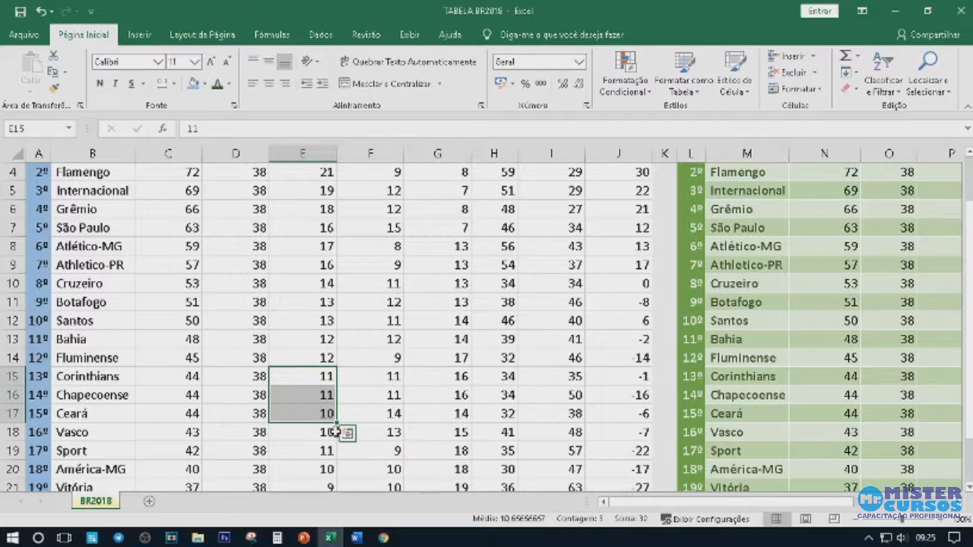
mouse_move(313, 376)
left_mouse_down()
mouse_move(324, 393)
mouse_move(315, 392)
left_mouse_up()
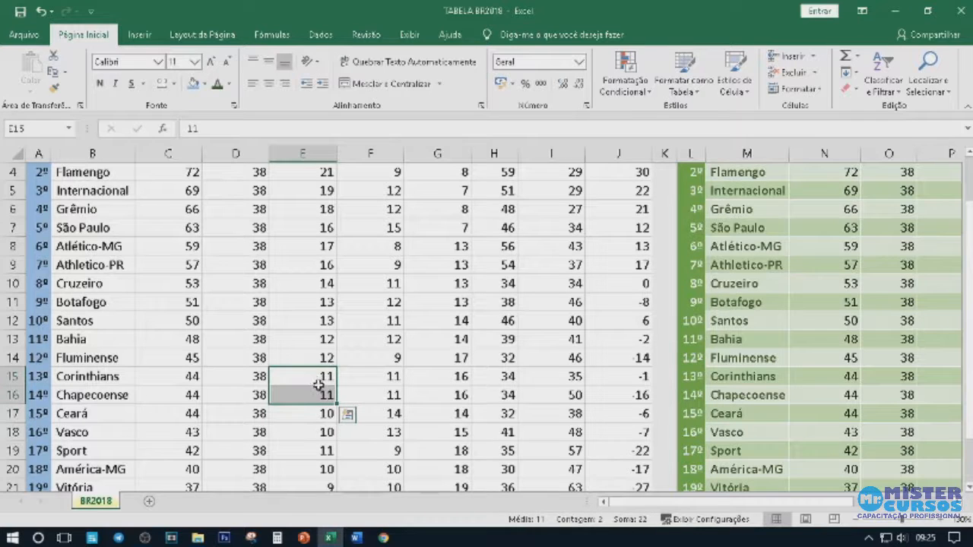
left_click_drag(620, 378, 624, 398)
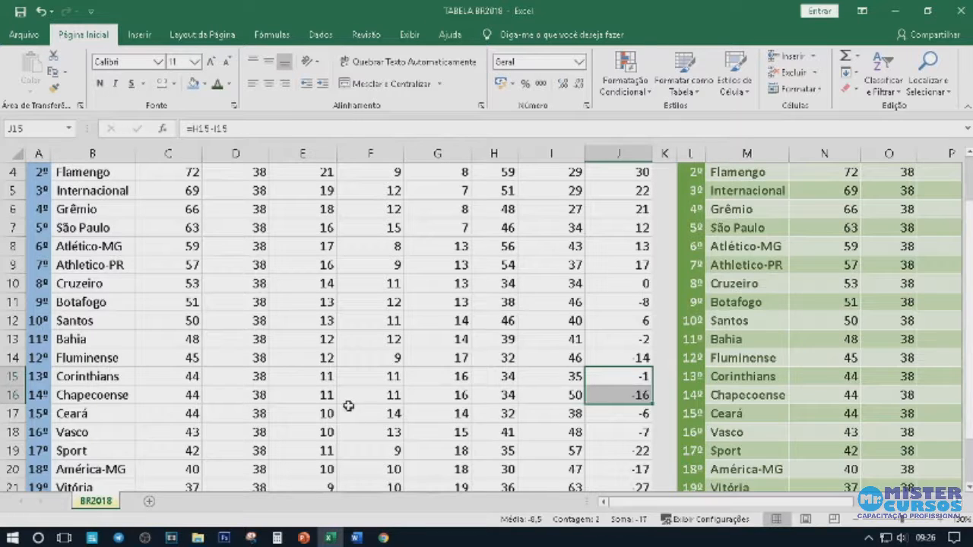
left_click_drag(323, 376, 326, 395)
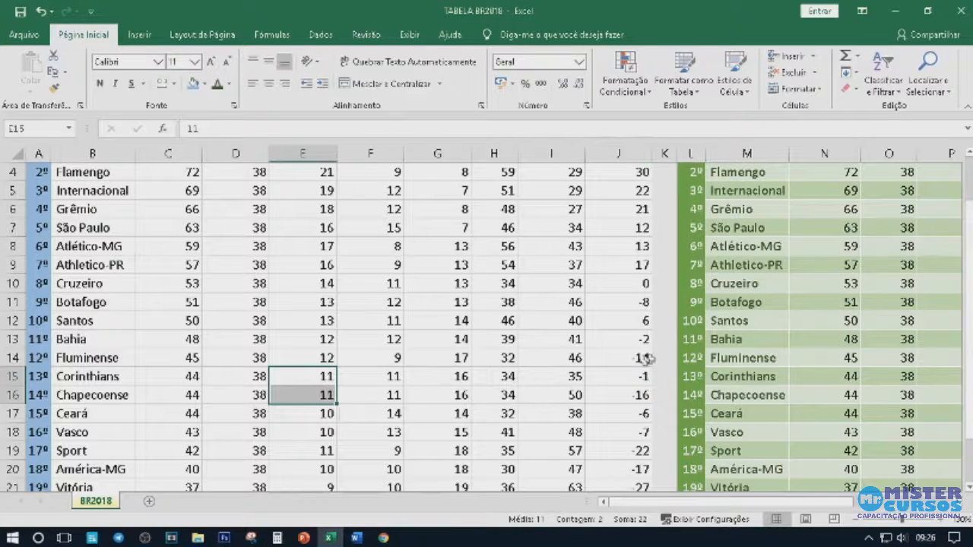
Check the goal difference in J15:J16 and the points in C15, and look over the sorted classification.
left_click_drag(622, 376, 630, 394)
left_click(188, 371)
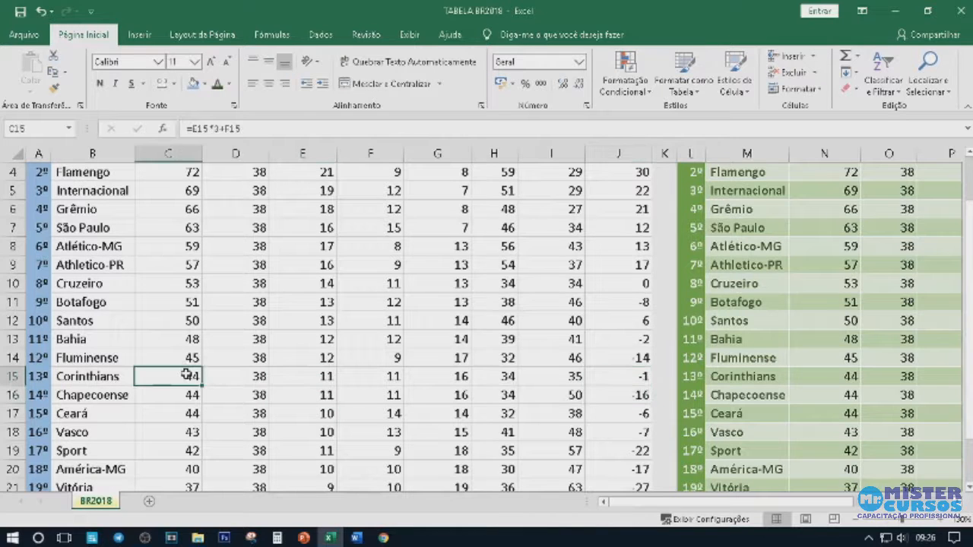
scroll(186, 372, "up", 1)
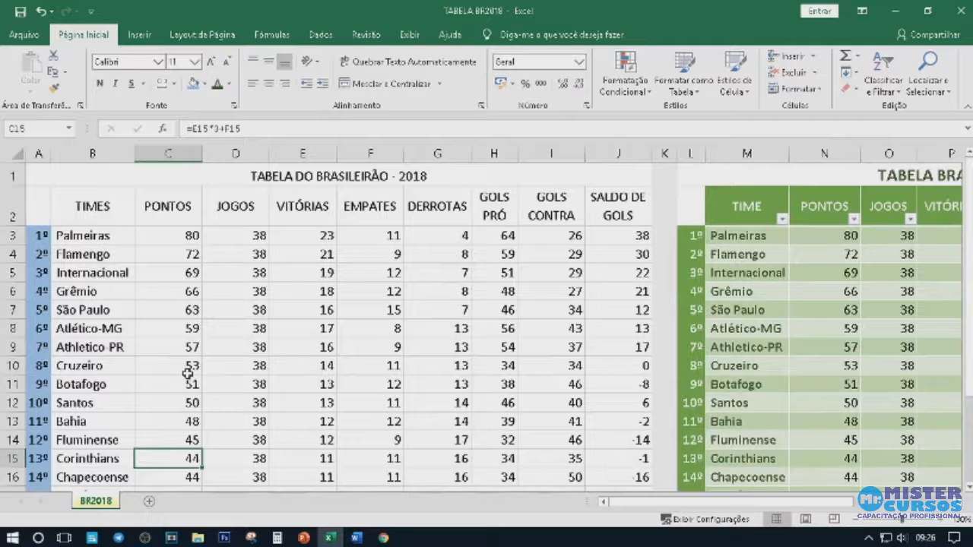
scroll(394, 329, "down", 2)
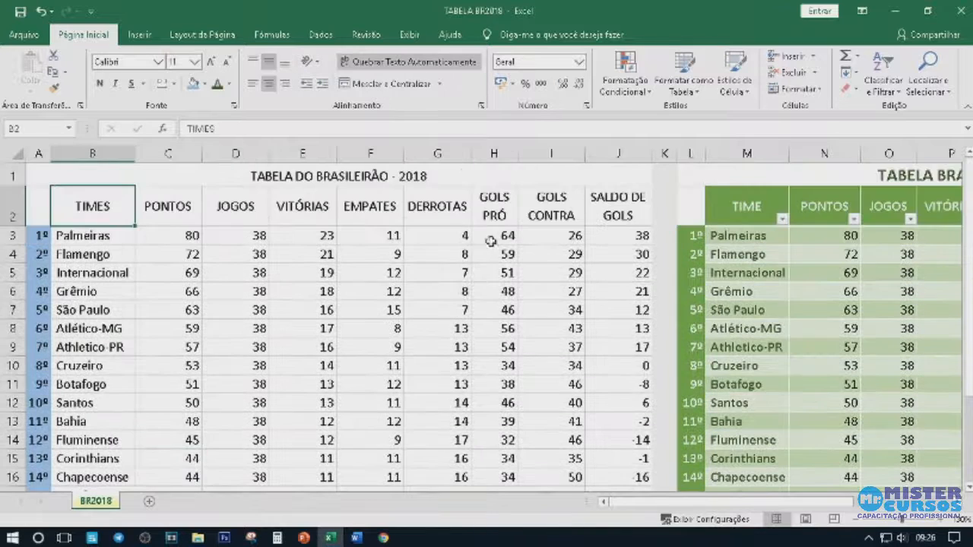
Undo the sorting and the blue fill of column A, returning the teams to alphabetical order, and check the rows down to row 22.
scroll(376, 332, "down", 1)
scroll(378, 331, "up", 1)
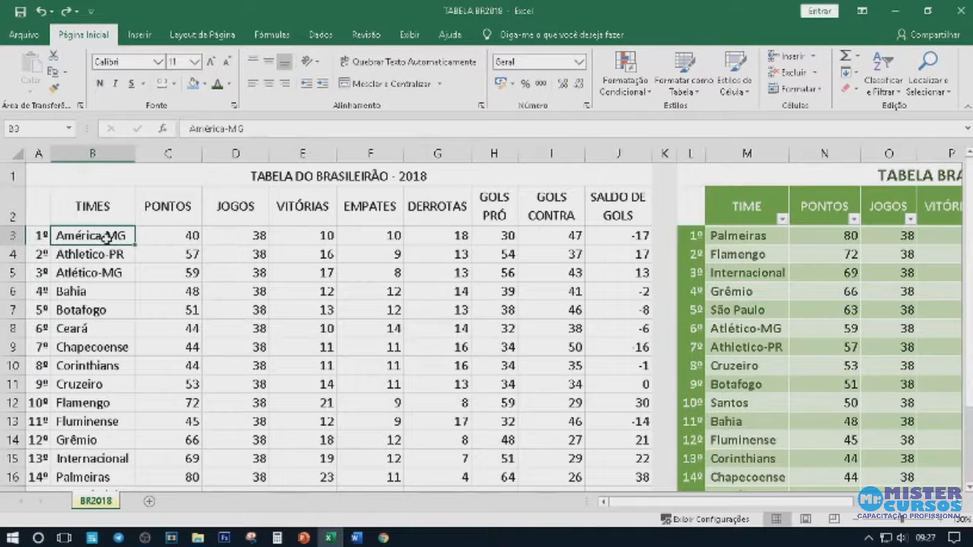
scroll(595, 242, "down", 3)
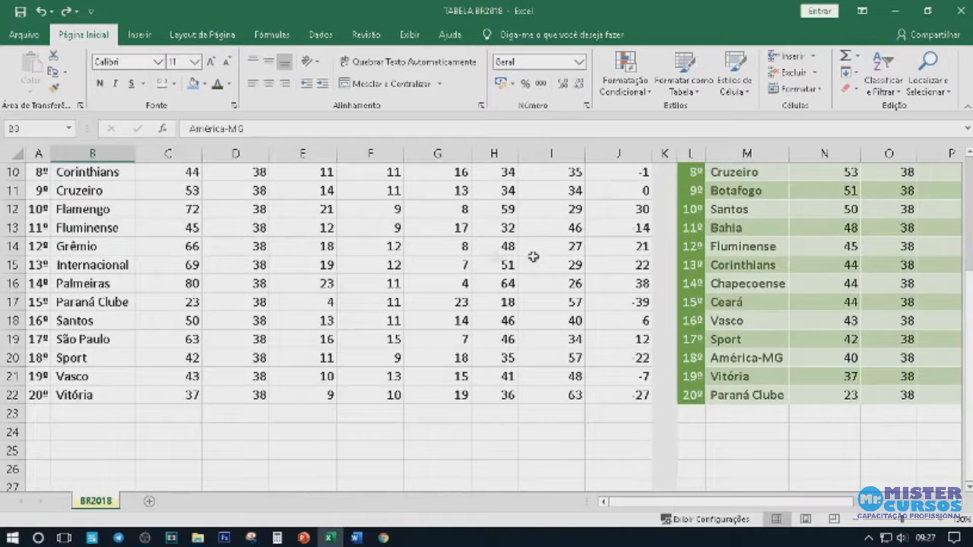
scroll(338, 255, "up", 3)
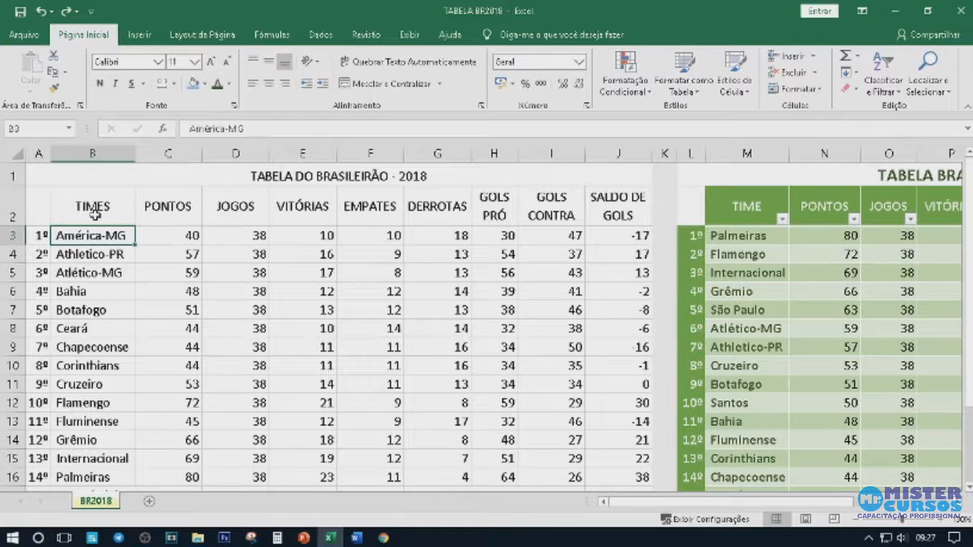
Clear the formulas from the PONTOS column C3:C22 and the SALDO DE GOLS column J3:J22.
left_click(191, 232)
left_click_drag(191, 235, 178, 446)
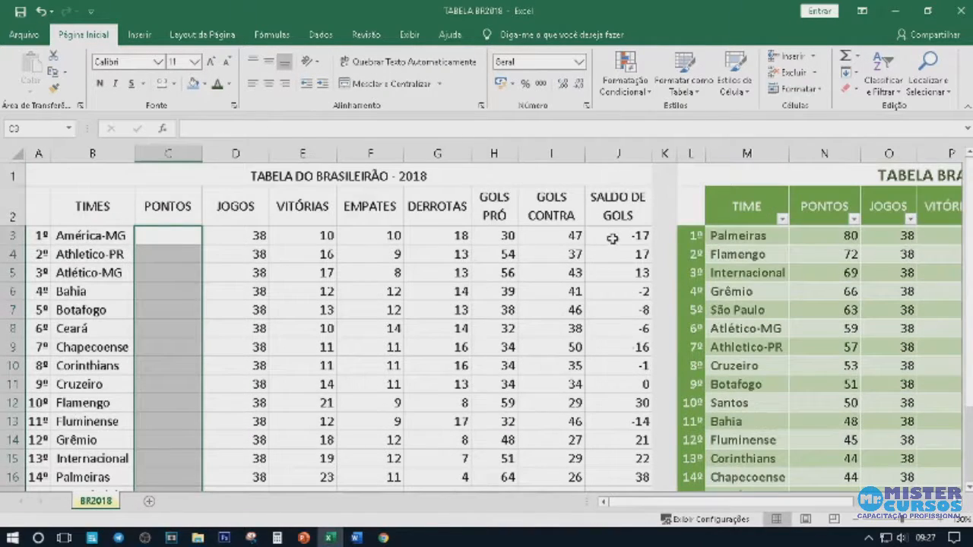
left_click_drag(613, 239, 637, 452)
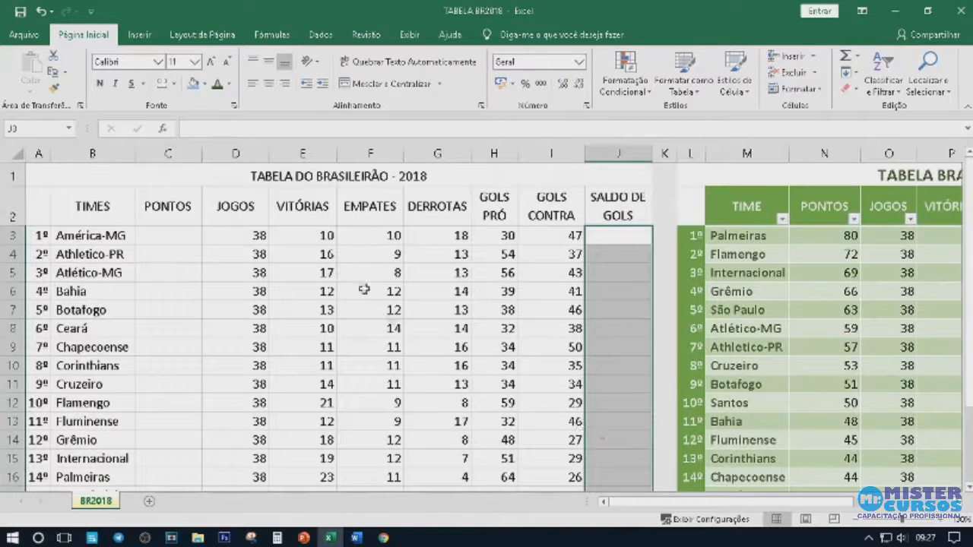
left_click(283, 235)
left_click(166, 234)
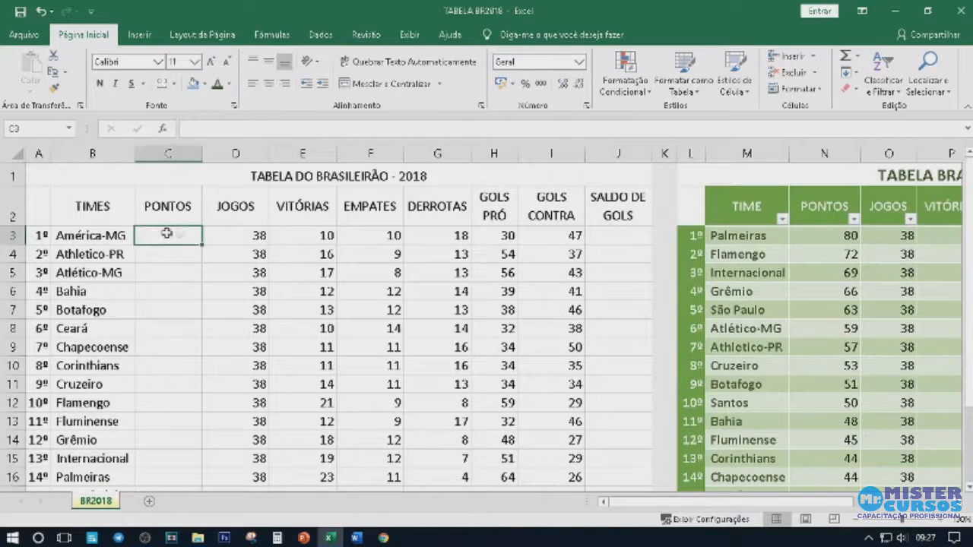
Format B2:J22 as a table with headers, using a light blue banded style from the Média group.
left_click(98, 236)
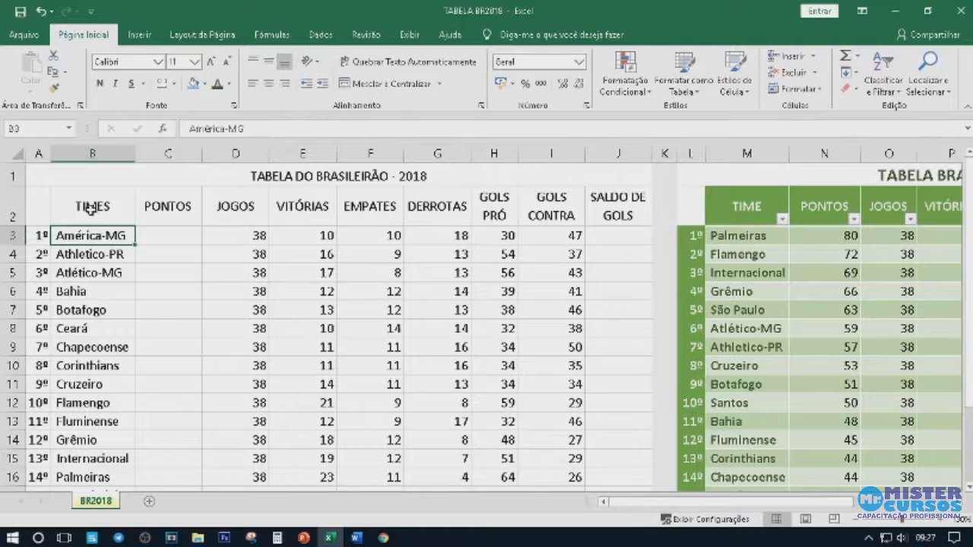
left_click_drag(88, 209, 596, 469)
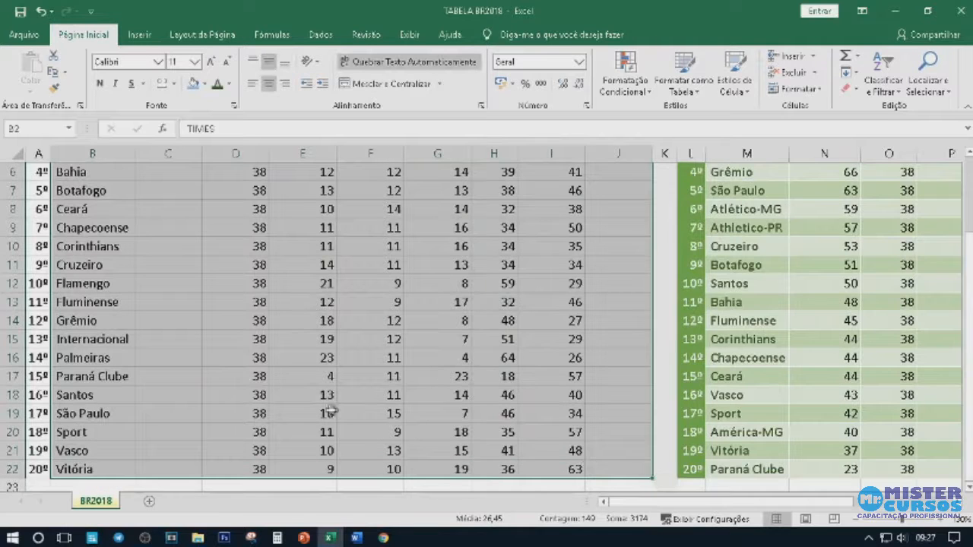
scroll(336, 403, "up", 2)
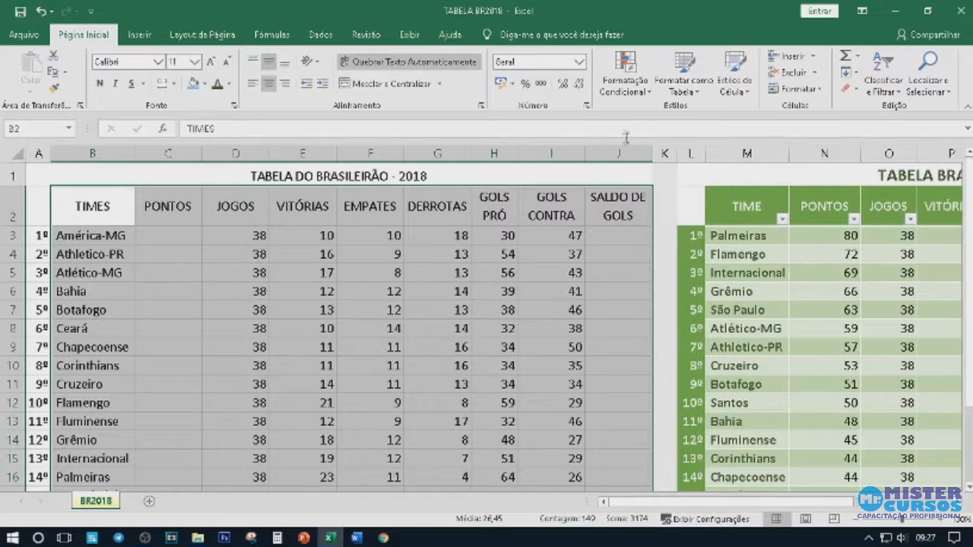
left_click(684, 92)
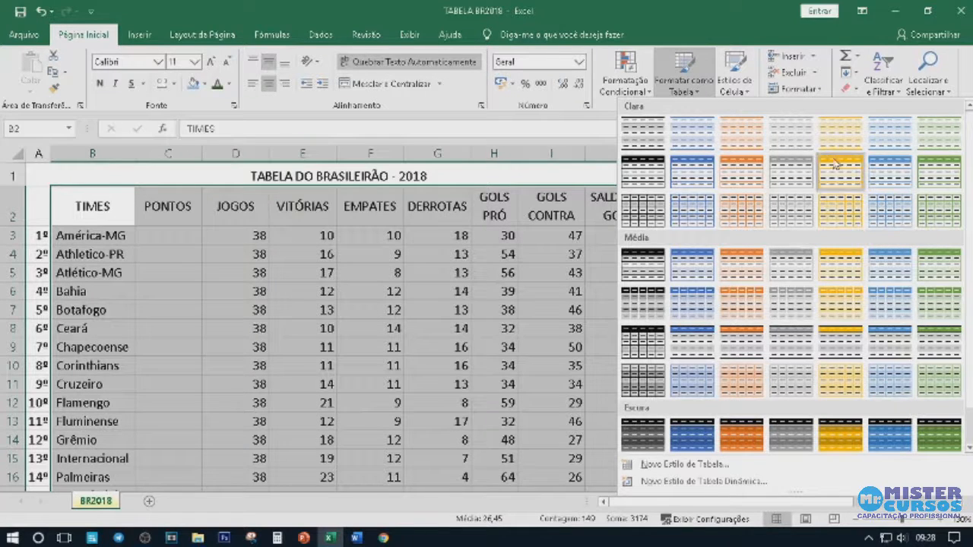
scroll(890, 342, "down", 1)
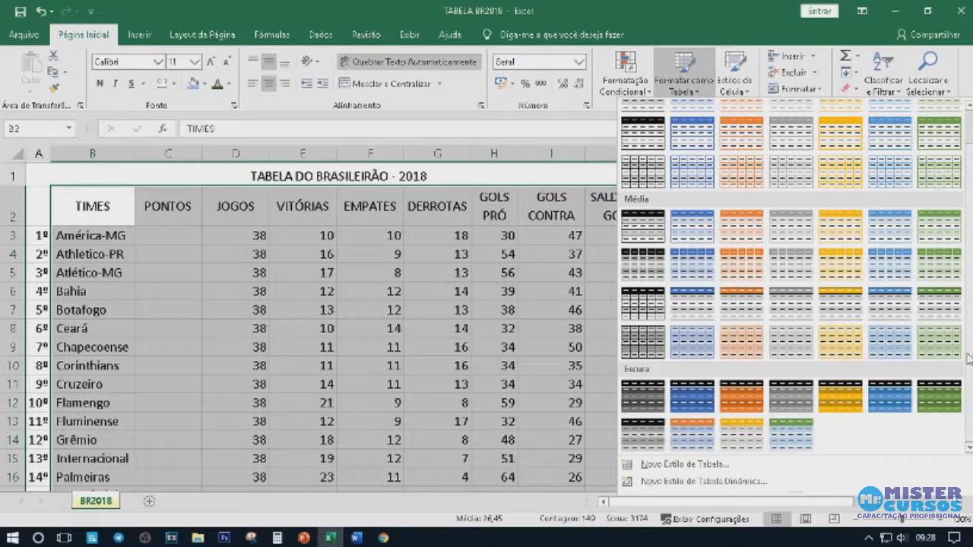
scroll(970, 283, "up", 1)
scroll(971, 266, "down", 1)
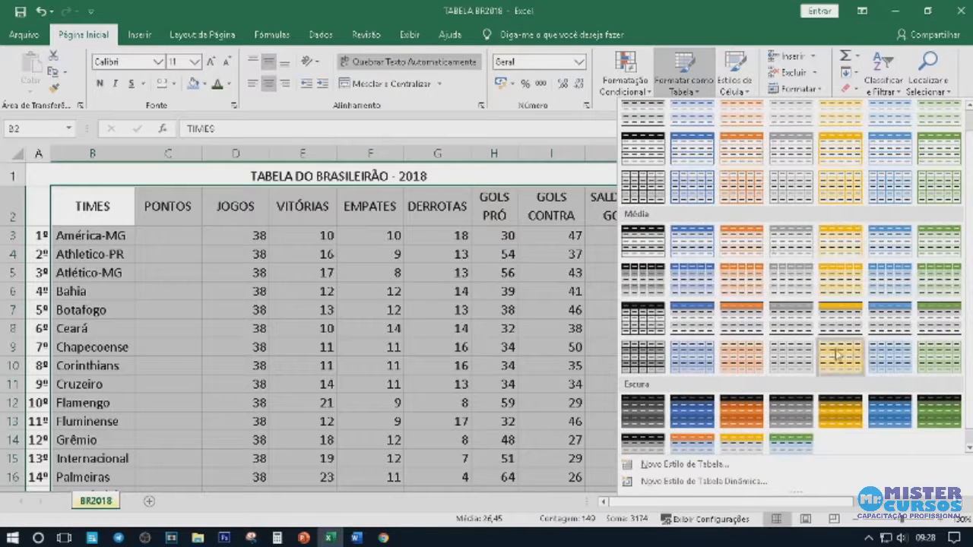
left_click(891, 290)
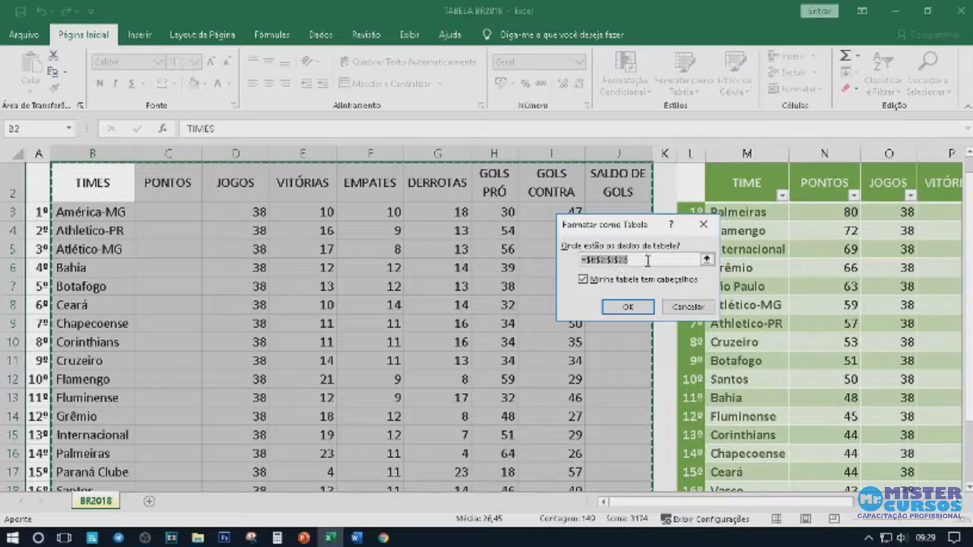
left_click(628, 307)
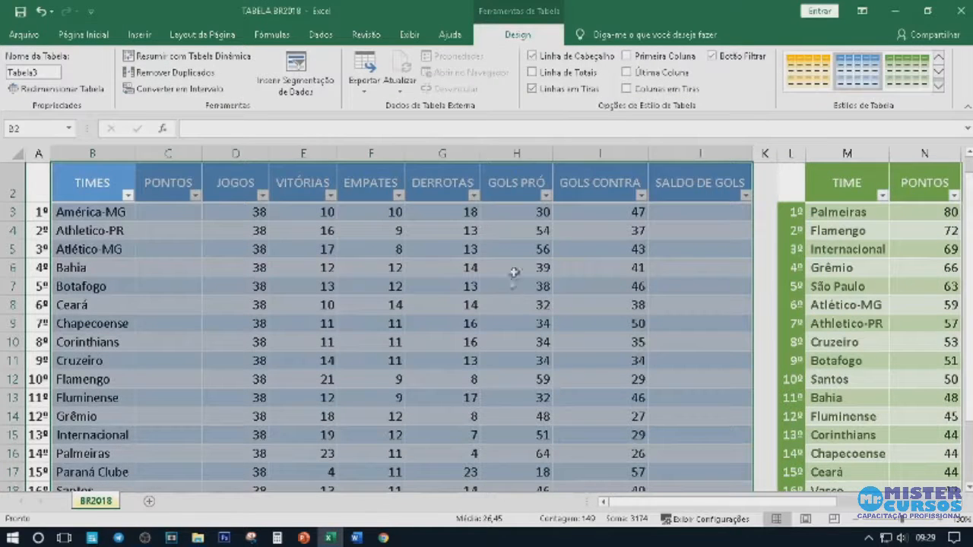
Narrow the table's columns to suit their headers, wrapping GOLS PRÓ, GOLS CONTRA and SALDO DE GOLS onto two lines.
double_click(268, 153)
left_click_drag(277, 156, 260, 155)
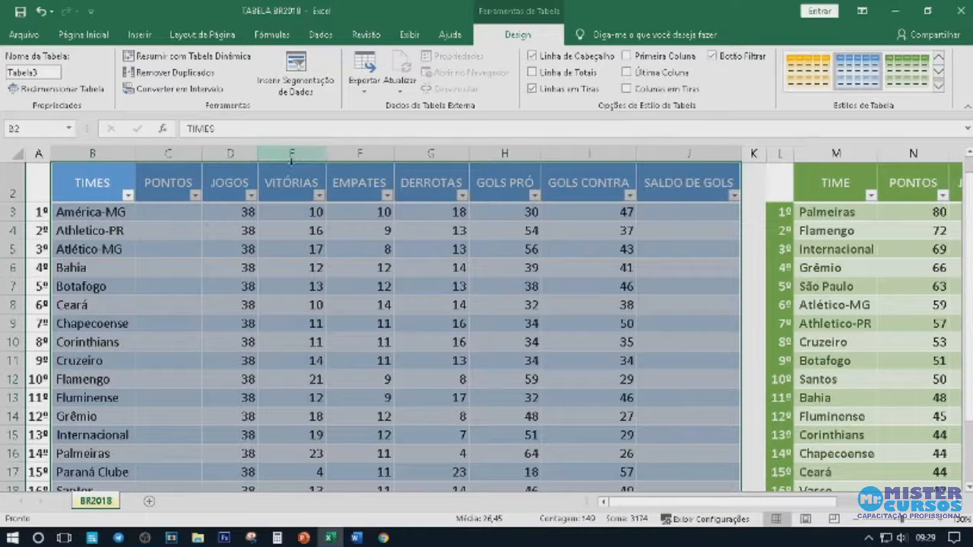
left_click_drag(324, 156, 315, 155)
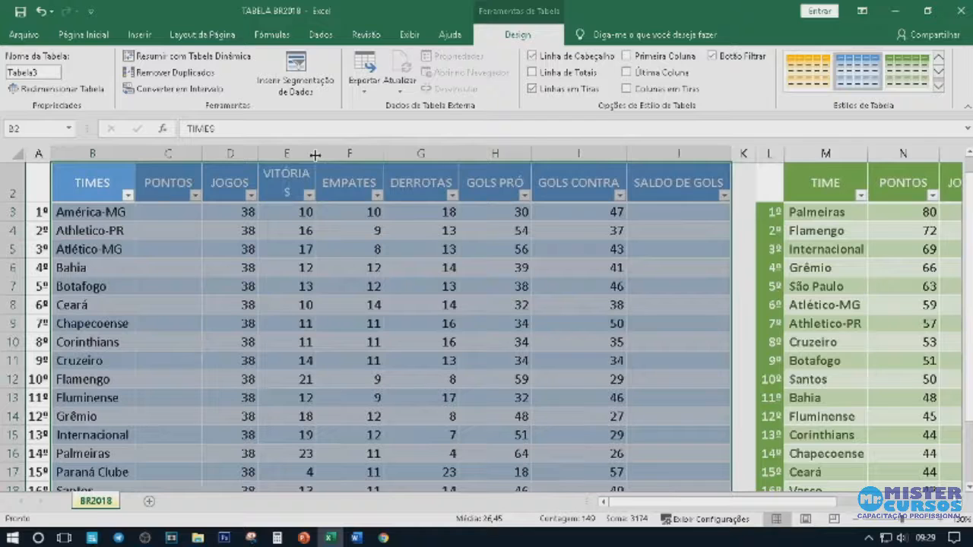
double_click(316, 154)
left_click_drag(386, 155, 384, 156)
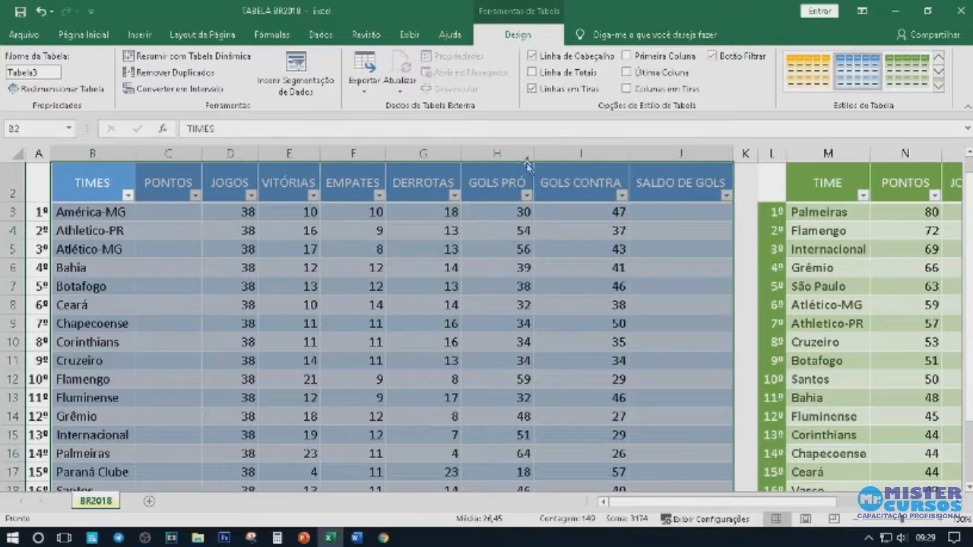
left_click_drag(534, 154, 515, 153)
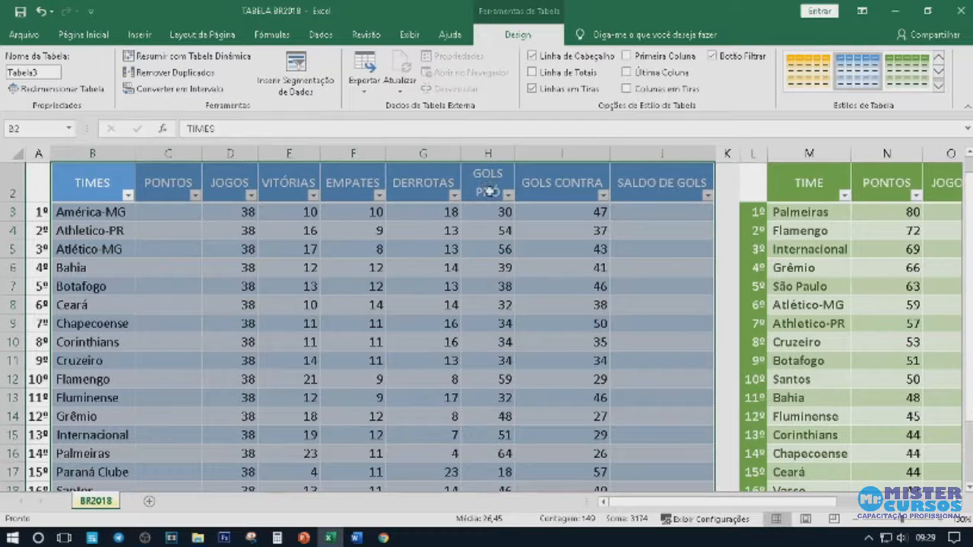
left_click_drag(609, 159, 577, 155)
left_click_drag(681, 154, 628, 158)
left_click_drag(201, 157, 200, 157)
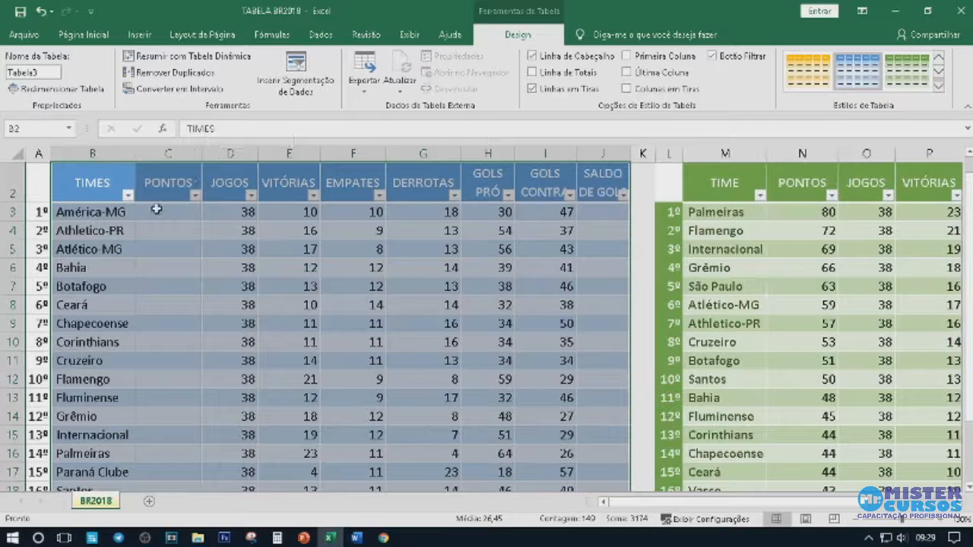
Examine the position numbers in column A beside the new table and compare them with the team names.
left_click(158, 211)
left_click(110, 213)
left_click_drag(42, 212, 34, 372)
scroll(38, 305, "up", 2)
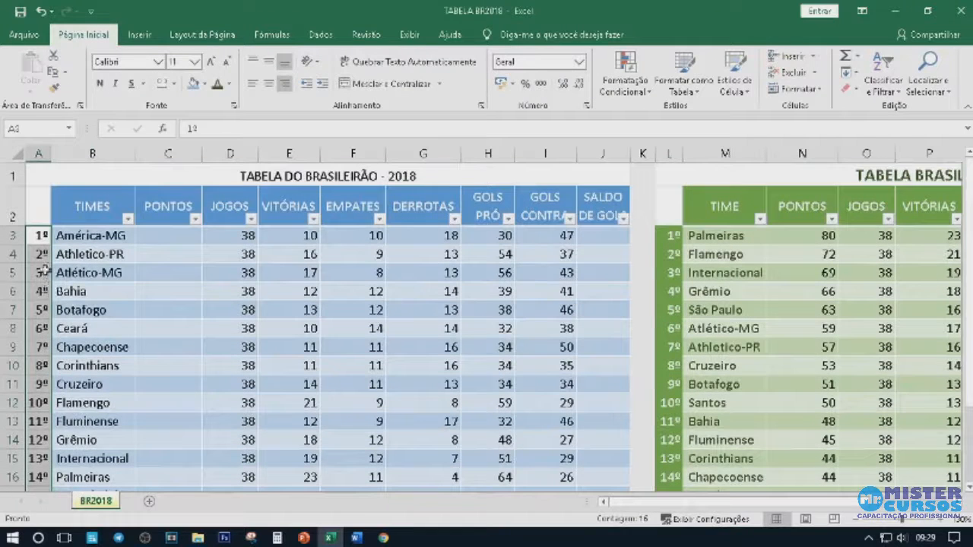
left_click(40, 235)
left_click_drag(40, 235, 31, 471)
left_click(105, 266)
scroll(76, 258, "up", 2)
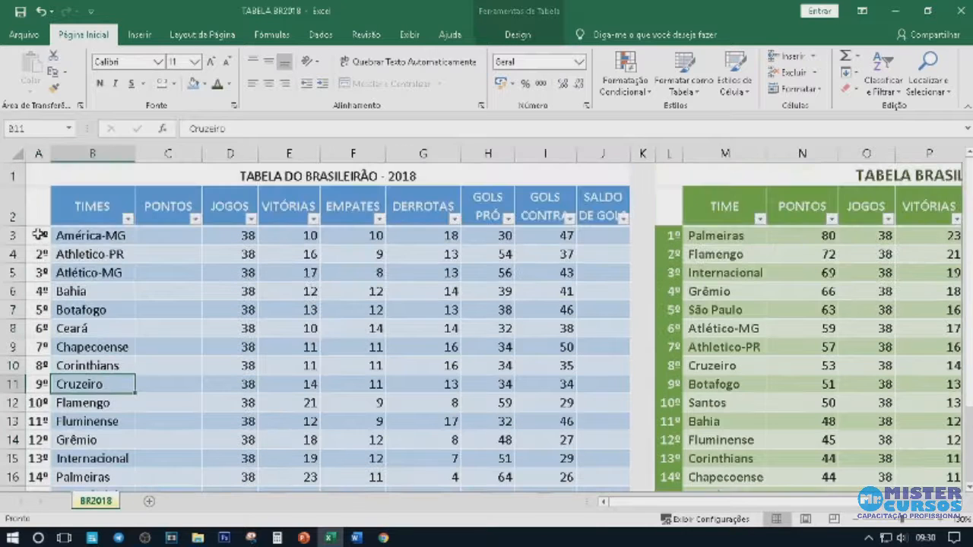
left_click(37, 254)
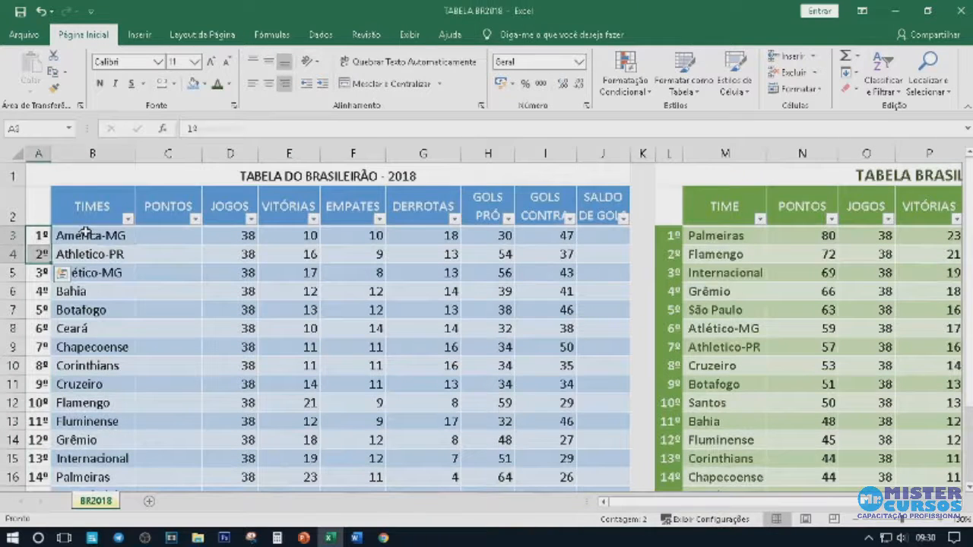
left_click(87, 234)
left_click(41, 234)
left_click(43, 308)
left_click(43, 347)
left_click(41, 379)
left_click(39, 236)
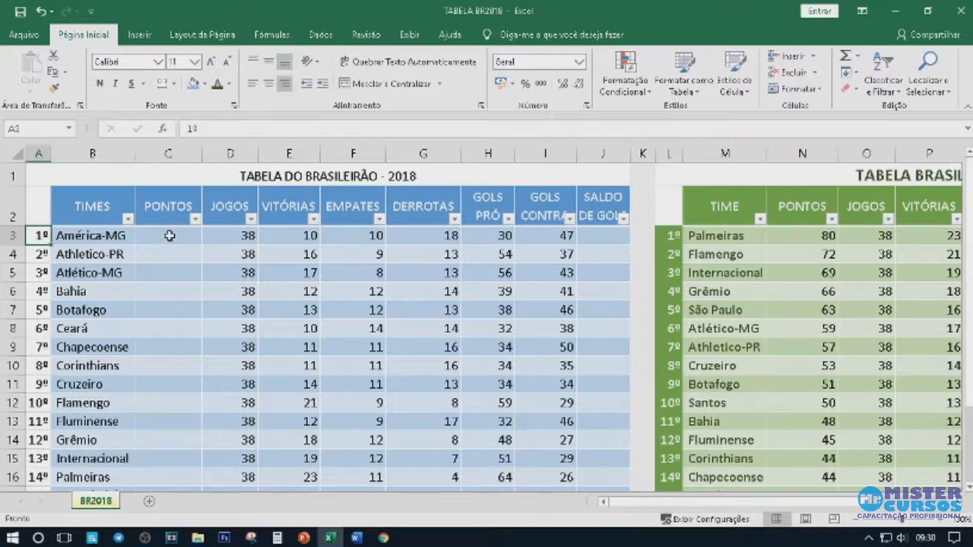
left_click(168, 236)
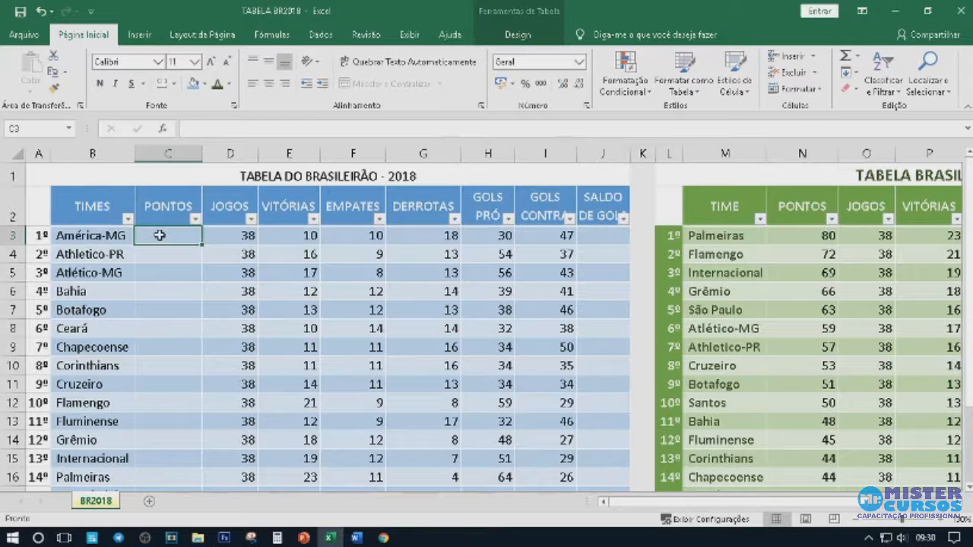
type("=")
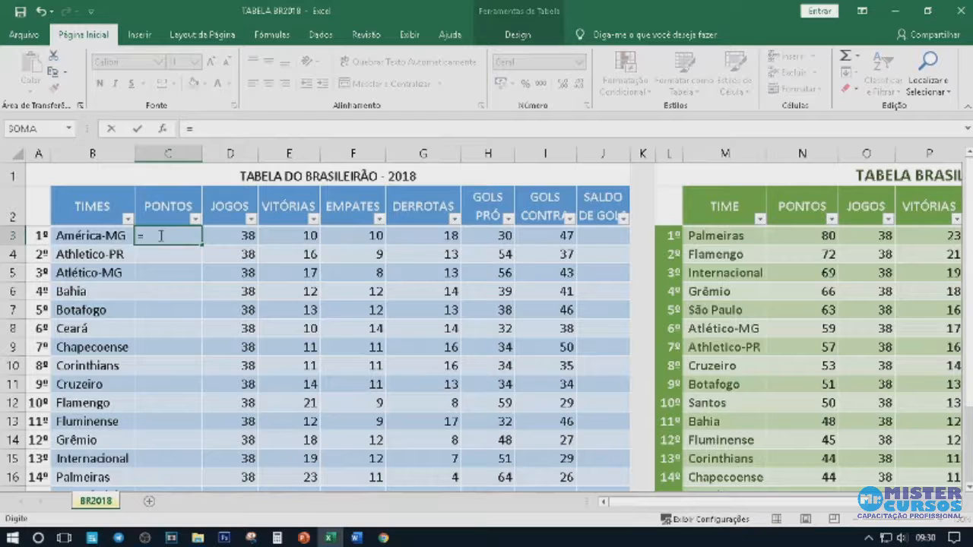
left_click(286, 238)
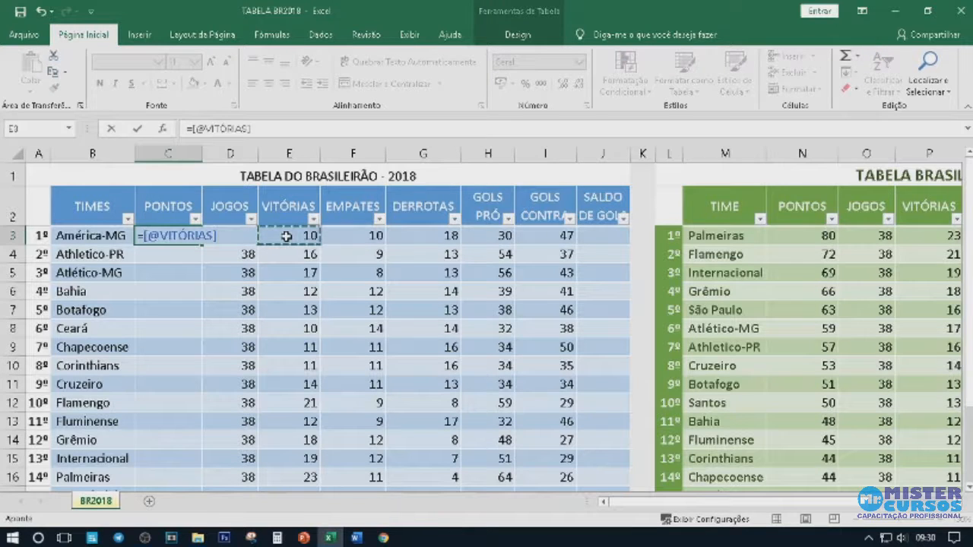
type("*")
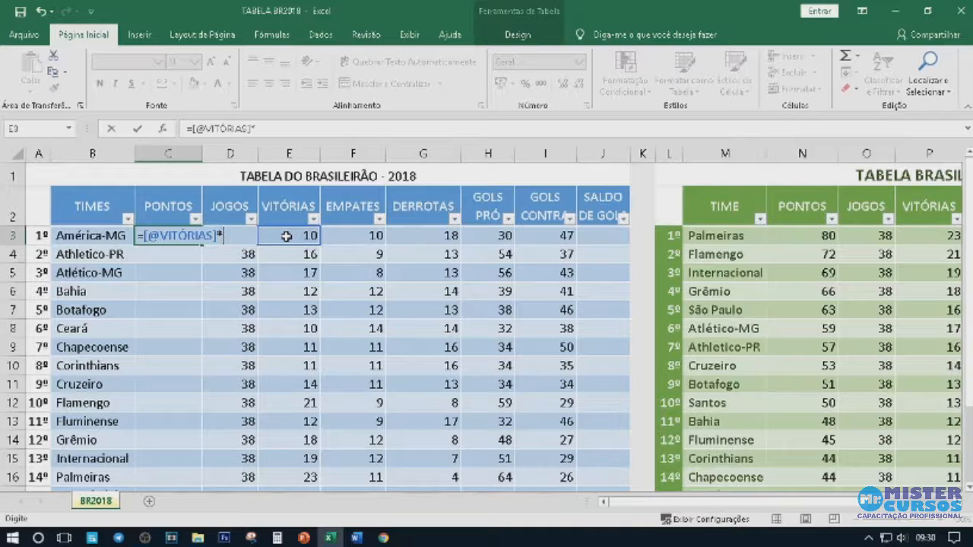
type("3")
left_click(349, 236)
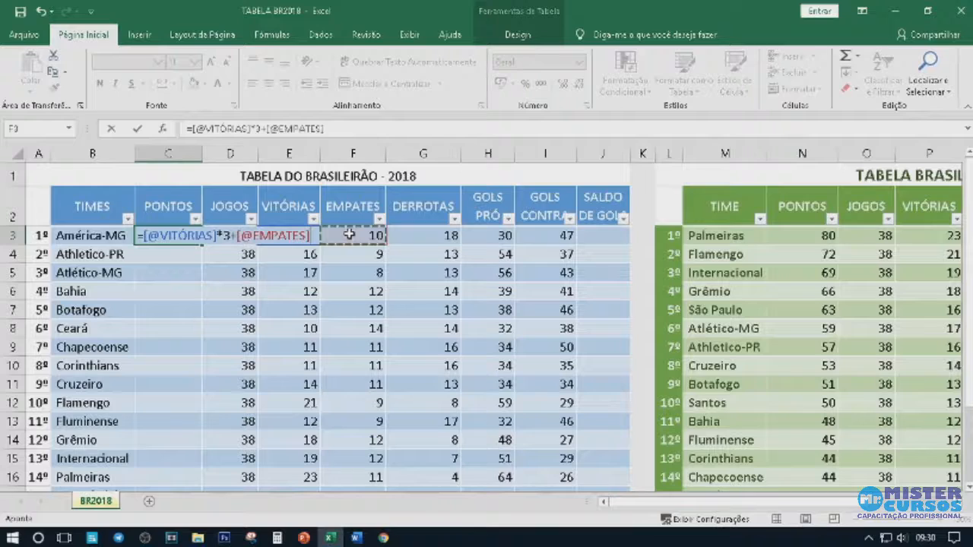
key("Return")
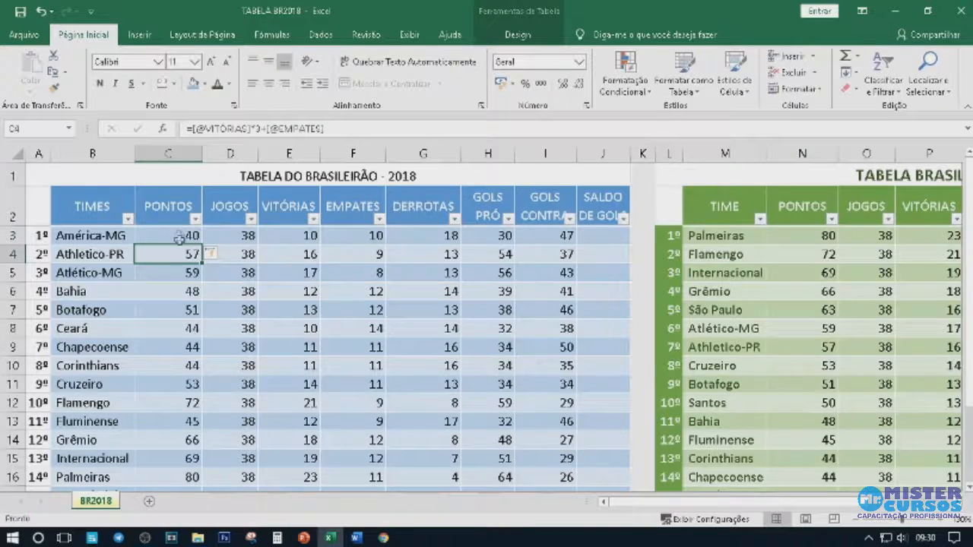
scroll(183, 334, "down", 3)
scroll(185, 349, "up", 2)
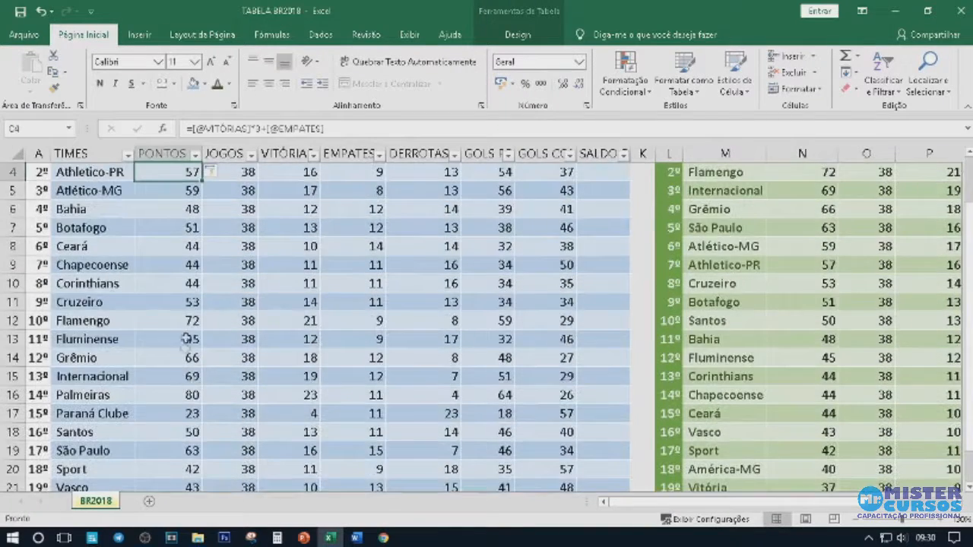
scroll(185, 350, "up", 1)
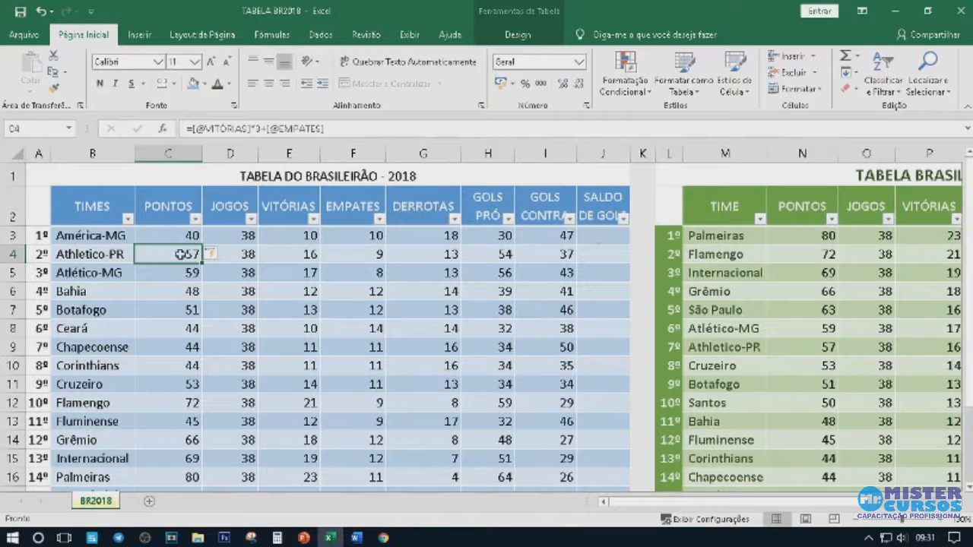
scroll(183, 425, "down", 3)
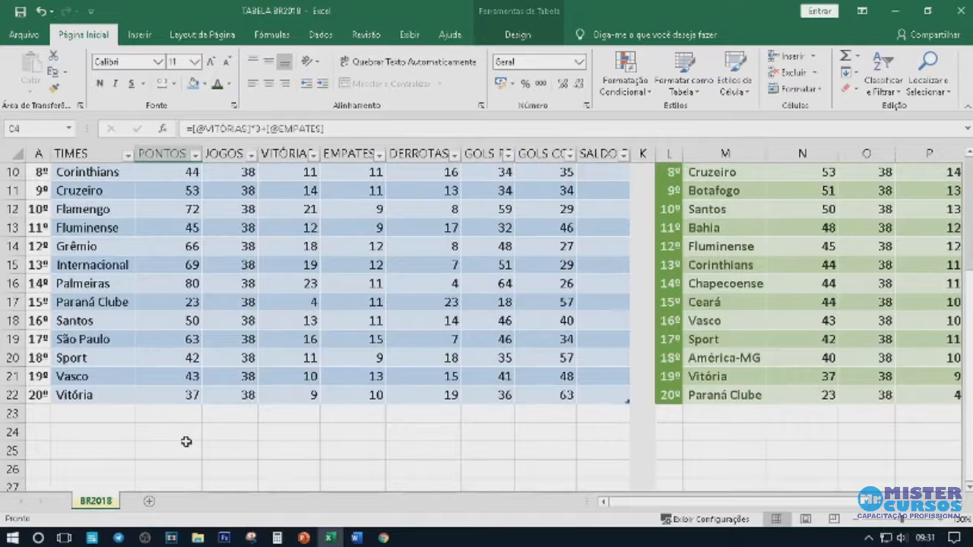
Calculate the SALDO DE GOLS column from J3 with =[@[GOLS PRÓ]]-[@[GOLS CONTRA]] and check the filled rows down to row 22.
scroll(190, 236, "up", 2)
scroll(190, 236, "up", 1)
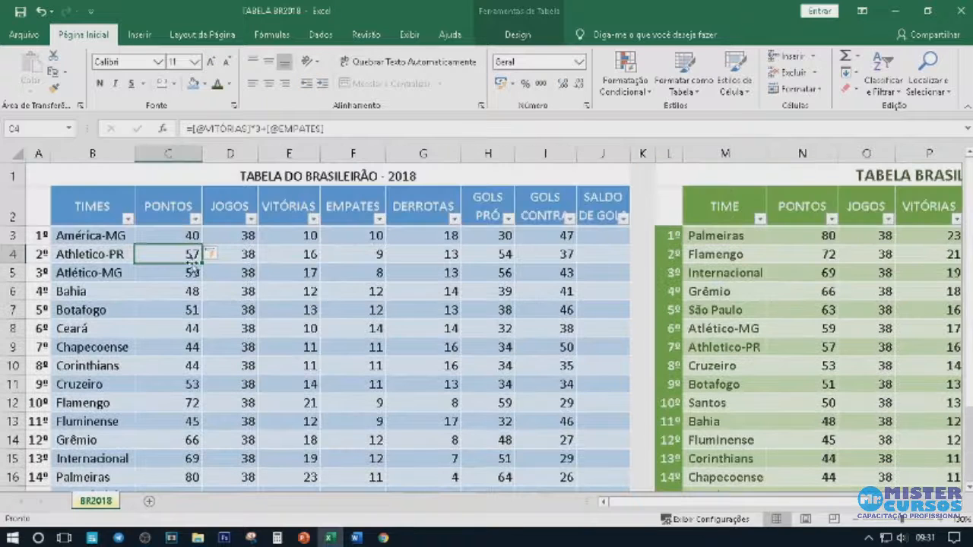
left_click(600, 237)
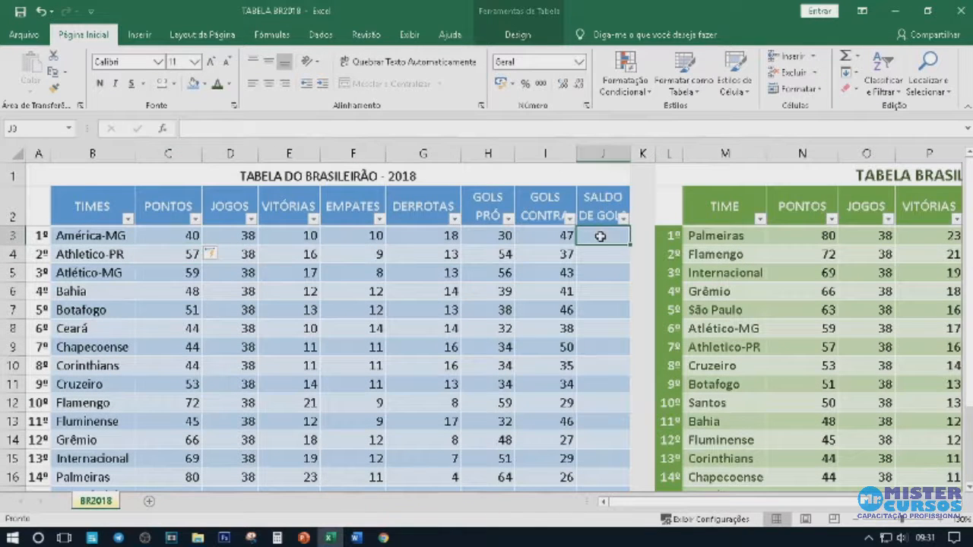
type("=")
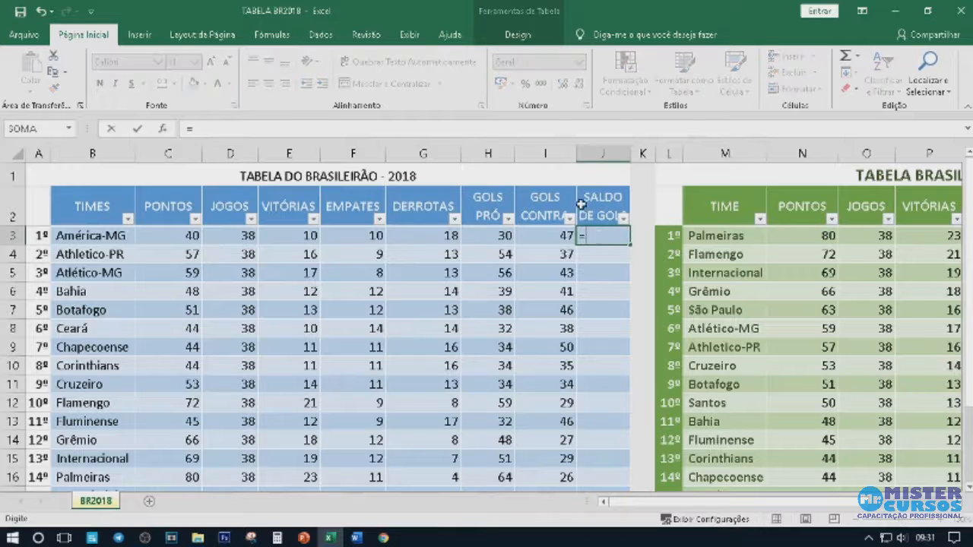
left_click(491, 236)
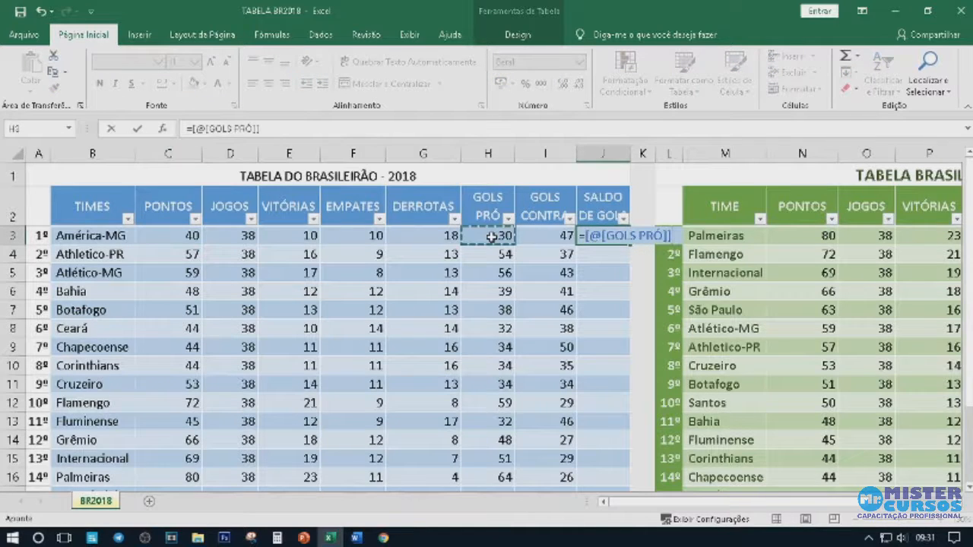
type("-")
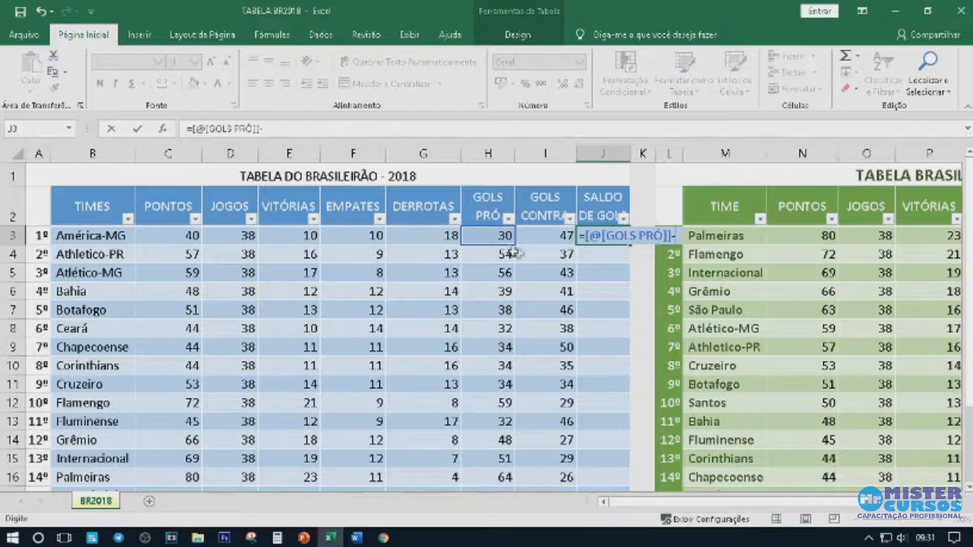
left_click(536, 238)
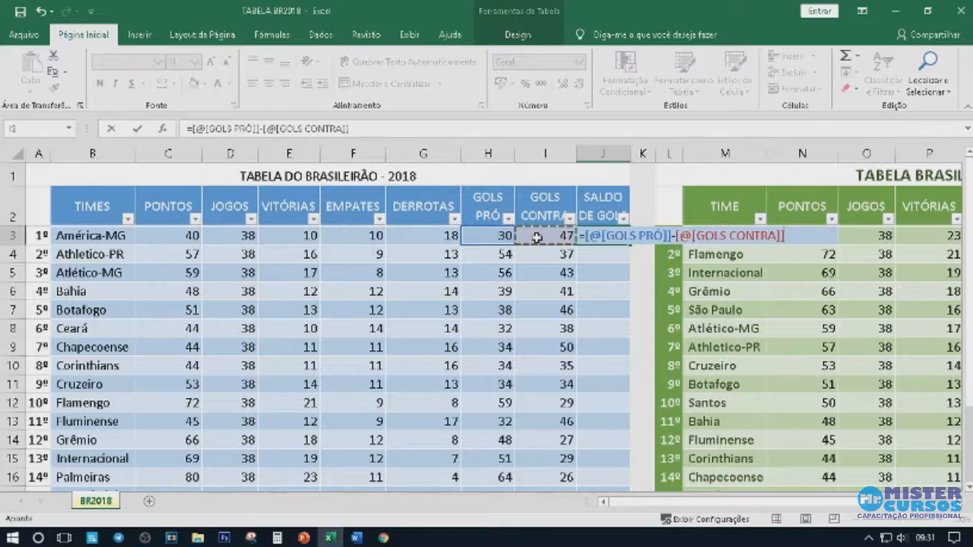
key("Return")
scroll(612, 324, "down", 3)
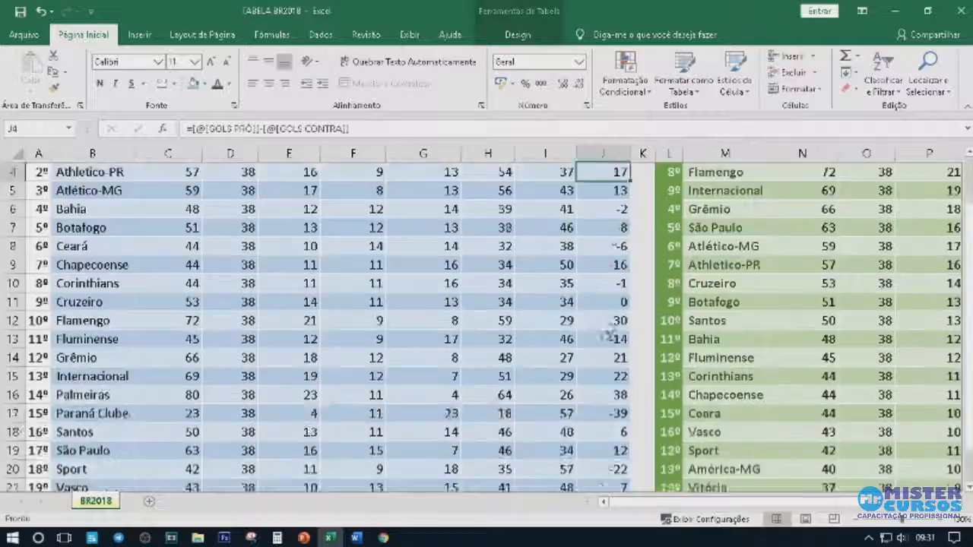
scroll(599, 393, "up", 3)
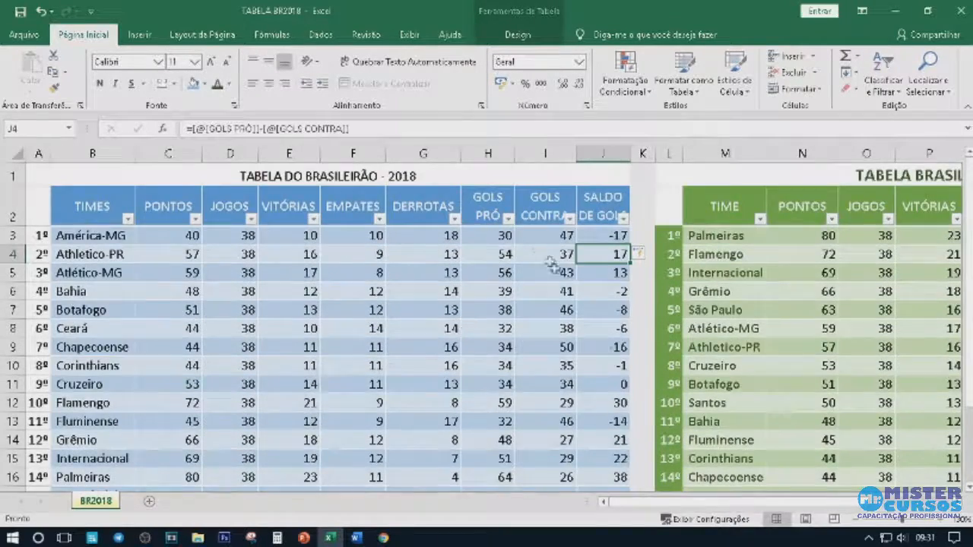
scroll(546, 257, "down", 2)
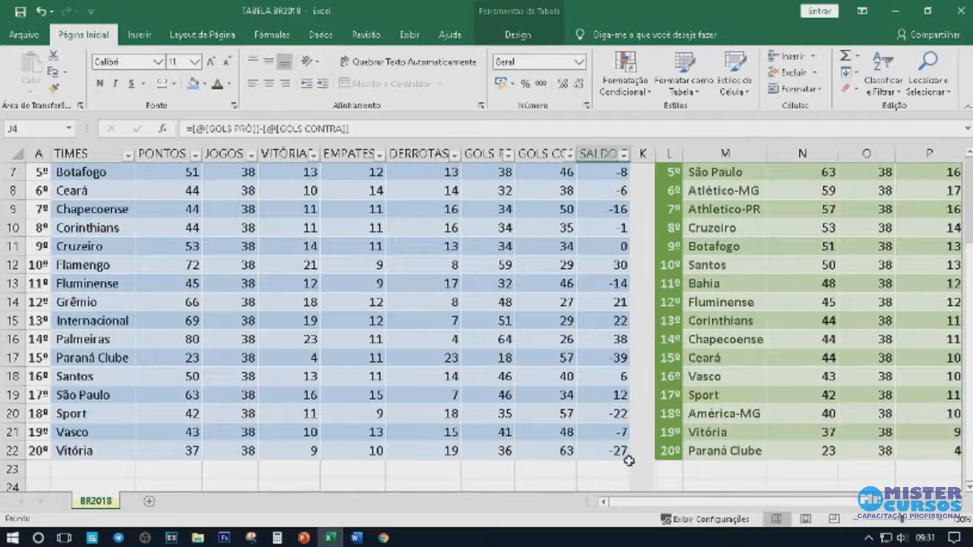
left_click(601, 469)
left_click(529, 470)
left_click(525, 485)
left_click(595, 483)
left_click(502, 484)
left_click(332, 485)
left_click(243, 484)
left_click(156, 485)
left_click(115, 479)
left_click(130, 472)
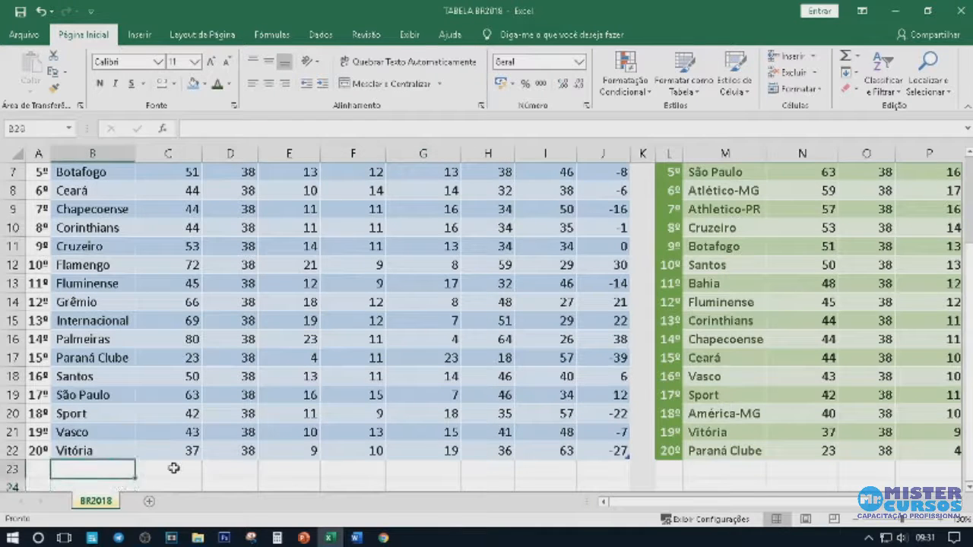
left_click(176, 468)
left_click(312, 481)
left_click_drag(437, 476, 487, 482)
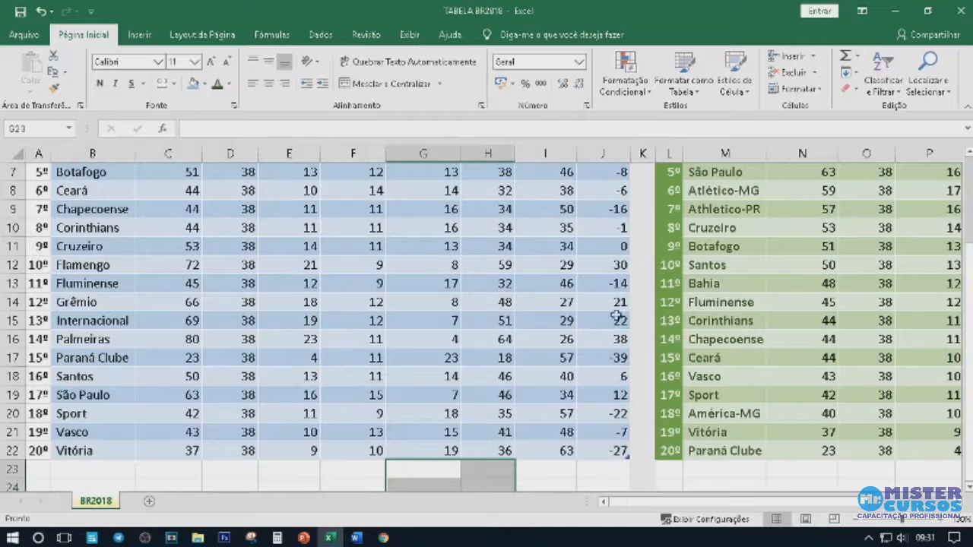
scroll(608, 182, "up", 2)
scroll(533, 408, "down", 2)
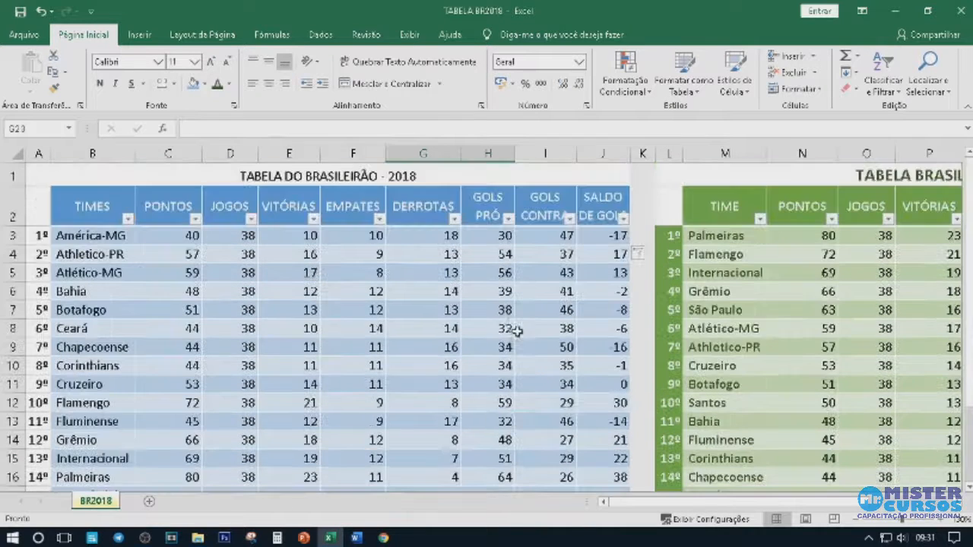
left_click(173, 270)
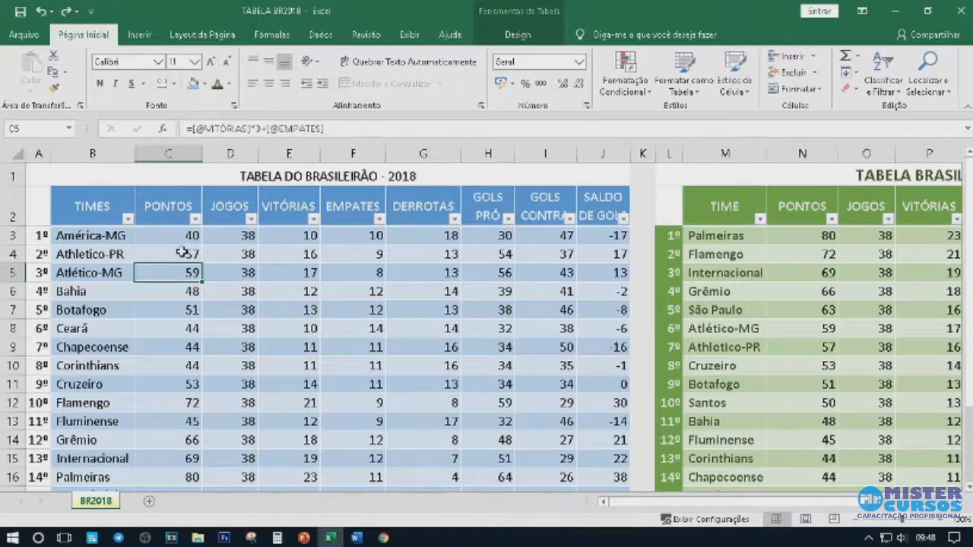
left_click(187, 254)
left_click(232, 256)
left_click(275, 257)
left_click(233, 256)
left_click(194, 292)
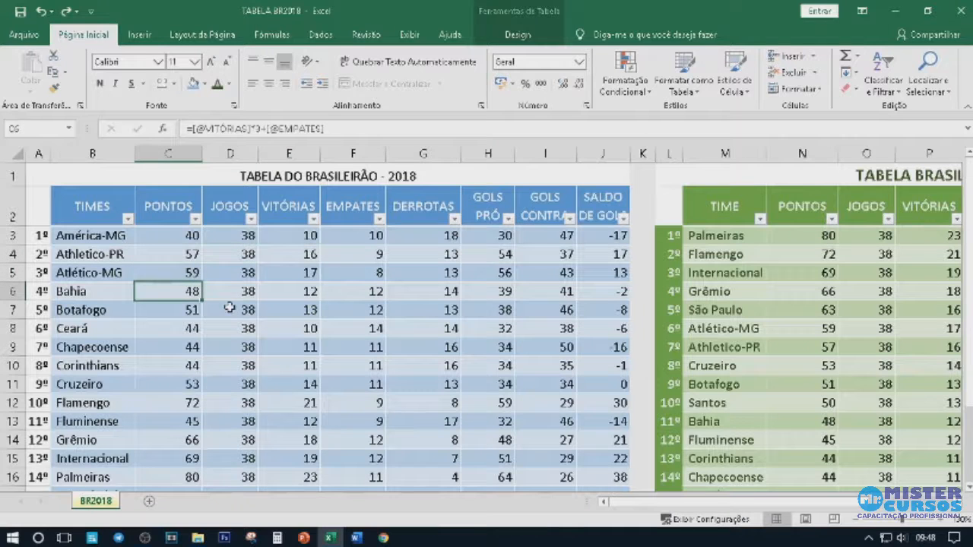
Start a custom sort of the blue table with PONTOS as the first level, ordered from largest to smallest.
left_click(230, 295)
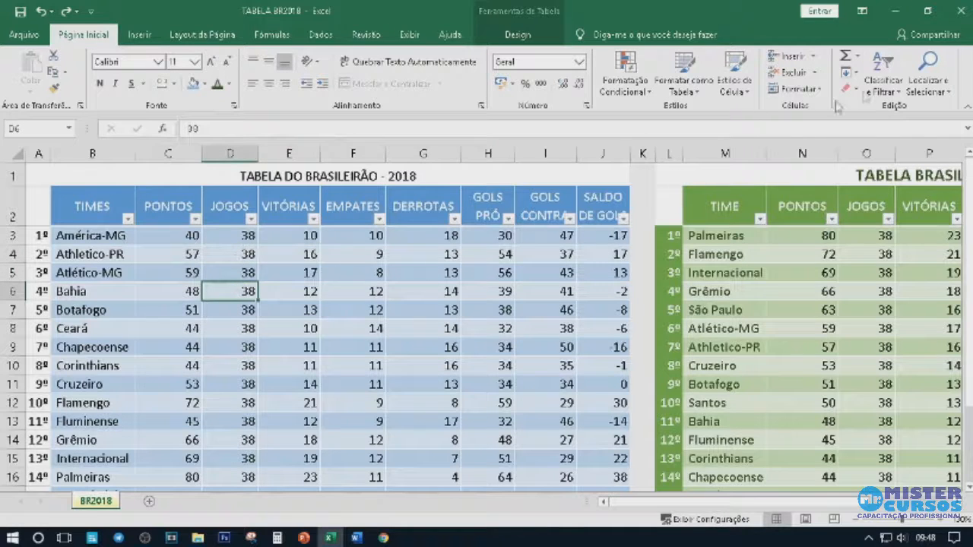
left_click(880, 82)
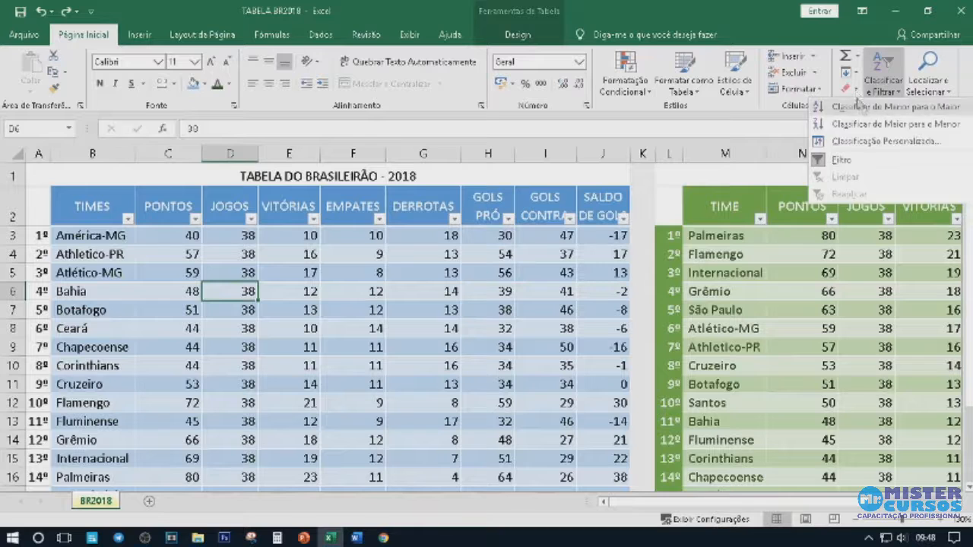
left_click(882, 143)
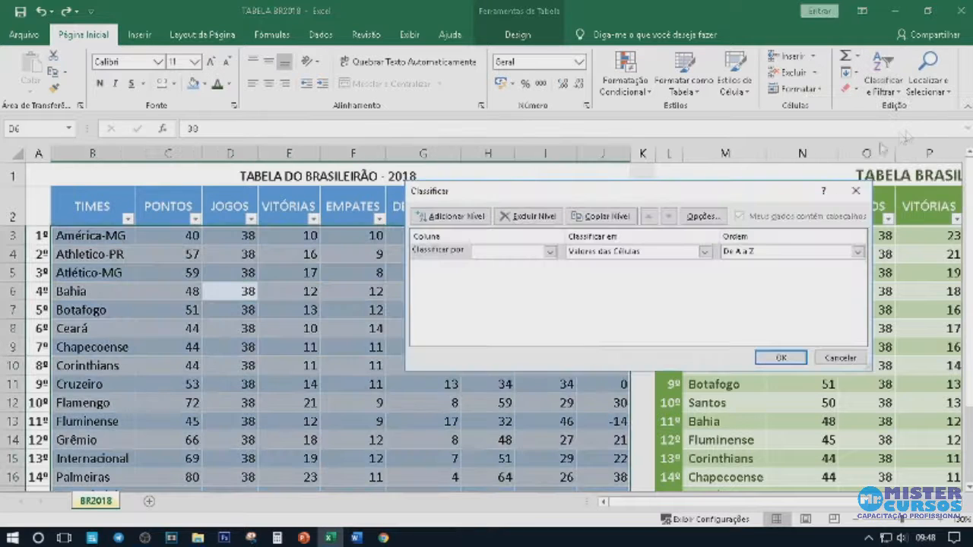
left_click(551, 251)
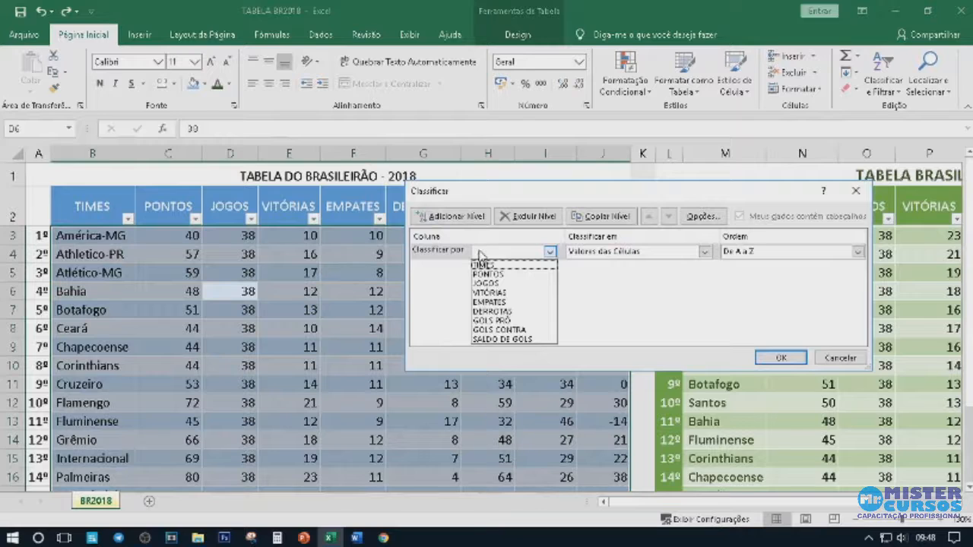
left_click(491, 274)
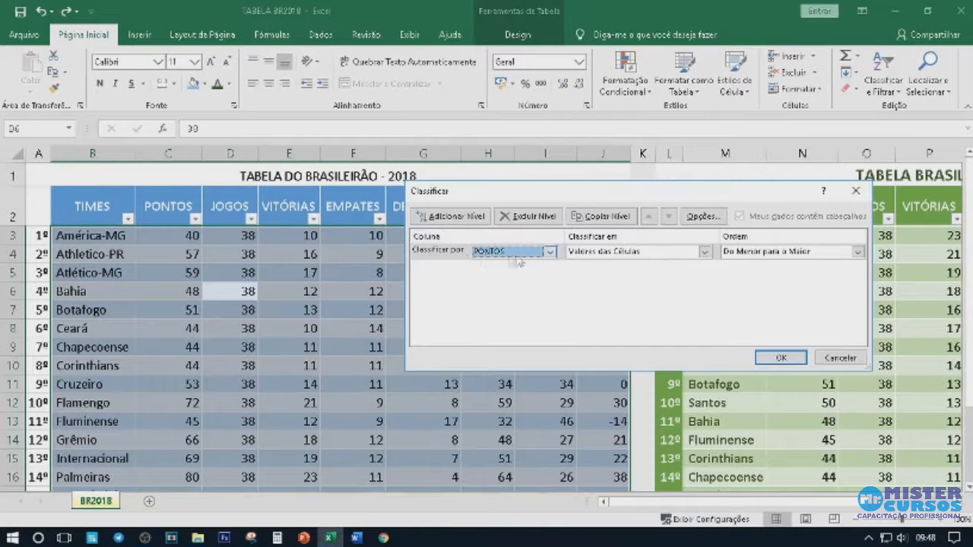
left_click(760, 255)
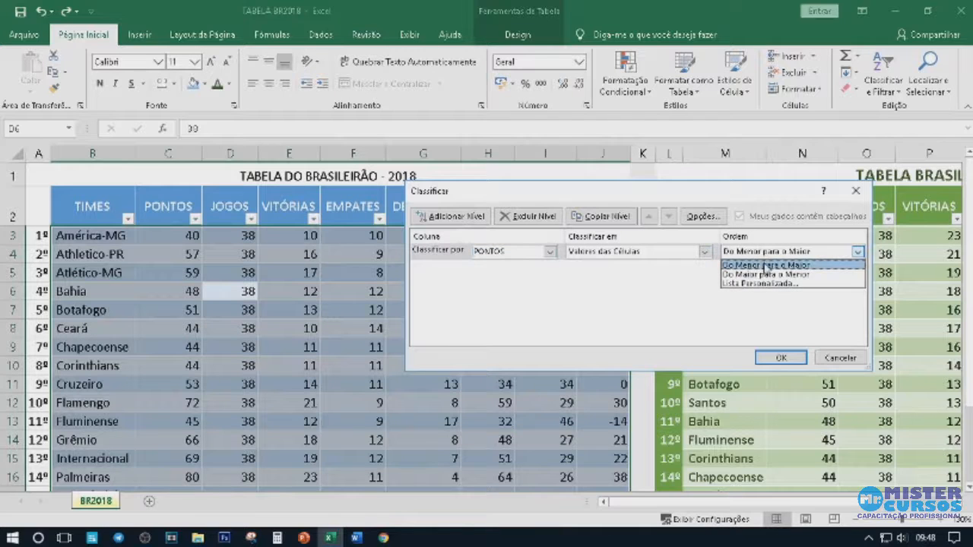
left_click(769, 275)
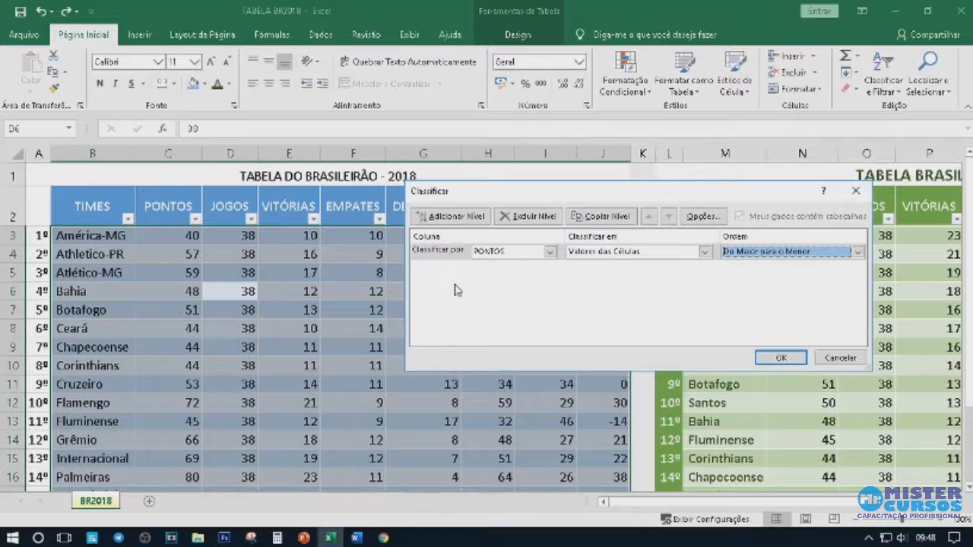
Add a second sort level on VITÓRIAS, ordered from largest to smallest.
left_click(439, 217)
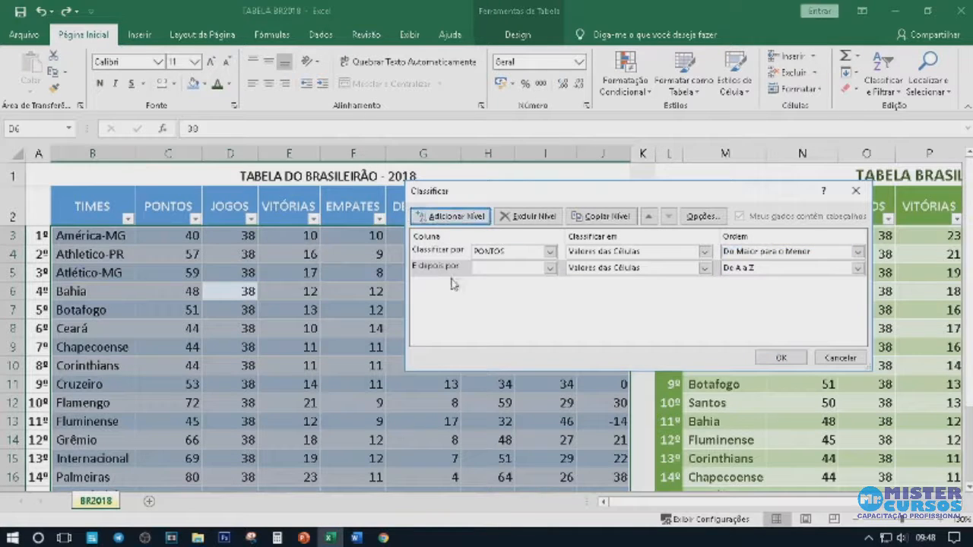
left_click(550, 268)
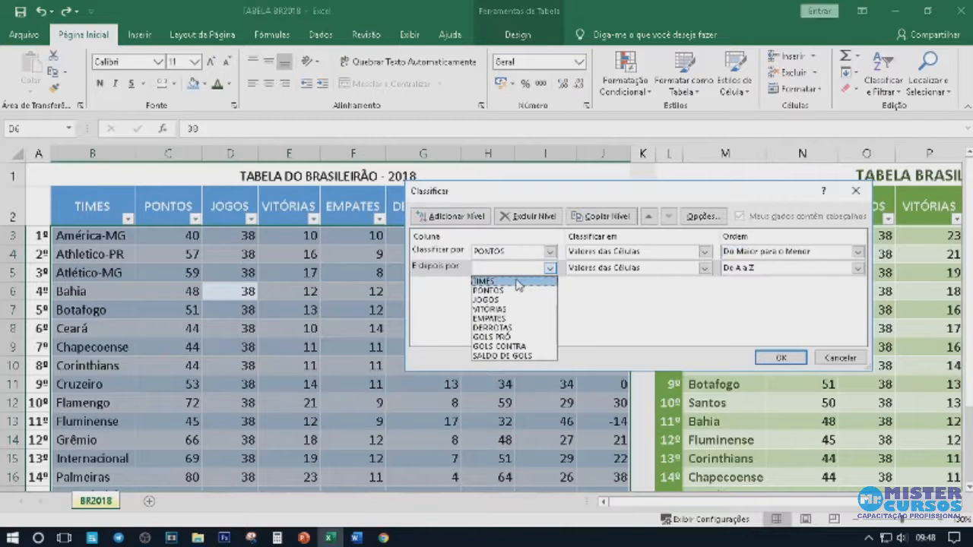
left_click(522, 309)
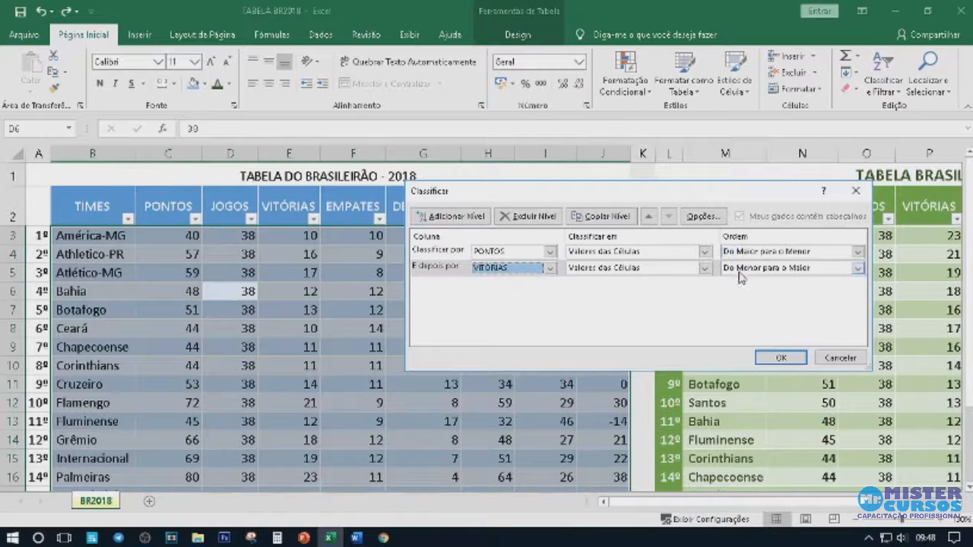
left_click(739, 268)
left_click(745, 286)
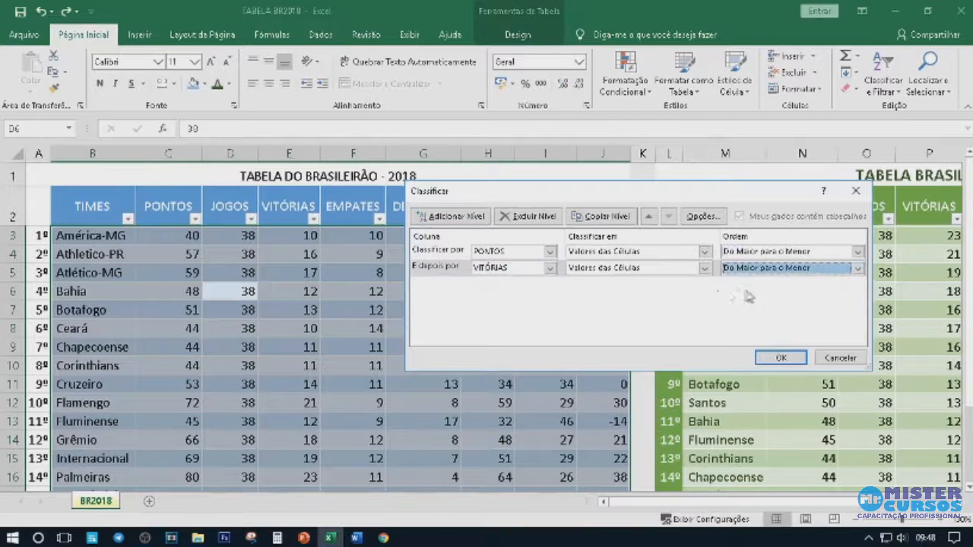
Add a third sort level on SALDO DE GOLS from largest to smallest and apply the sort.
left_click(449, 217)
left_click(549, 284)
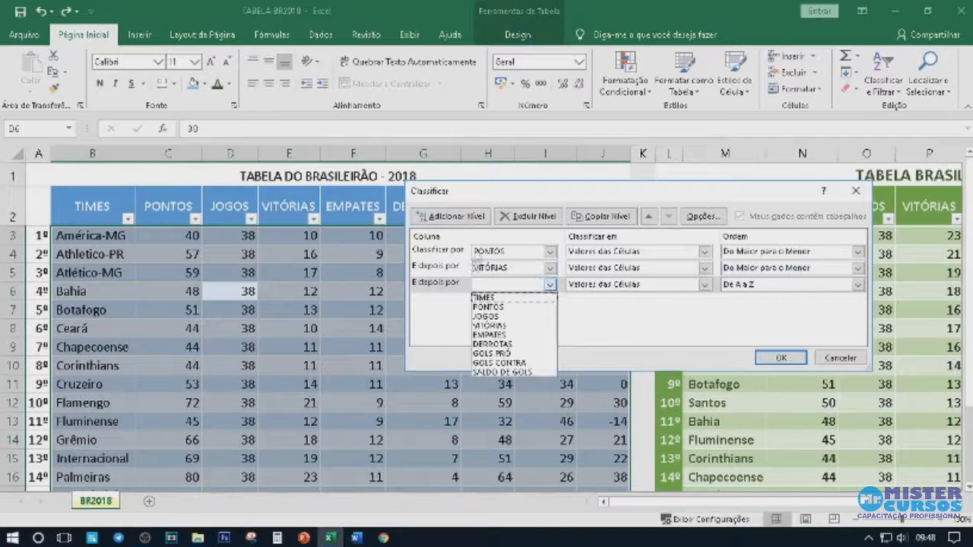
left_click(532, 373)
left_click(784, 286)
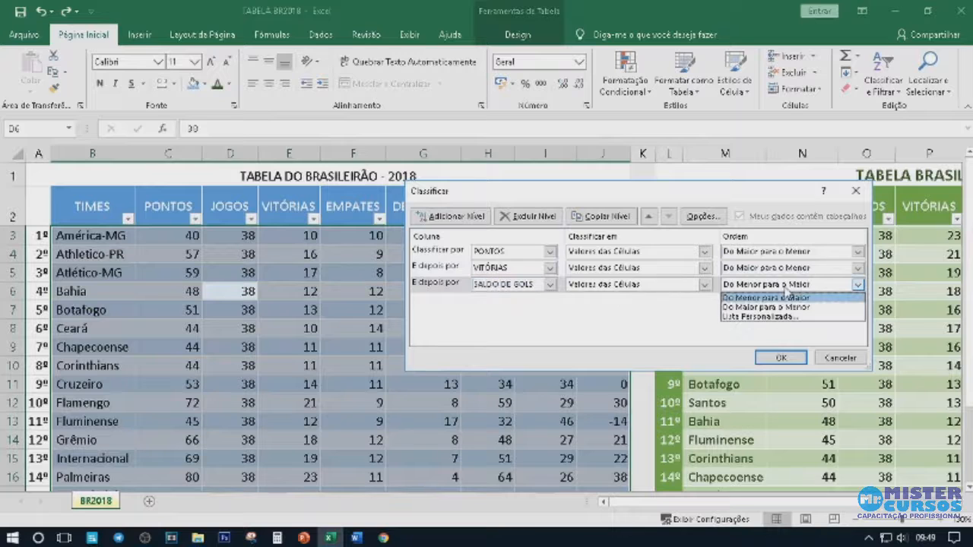
left_click(787, 306)
left_click(781, 358)
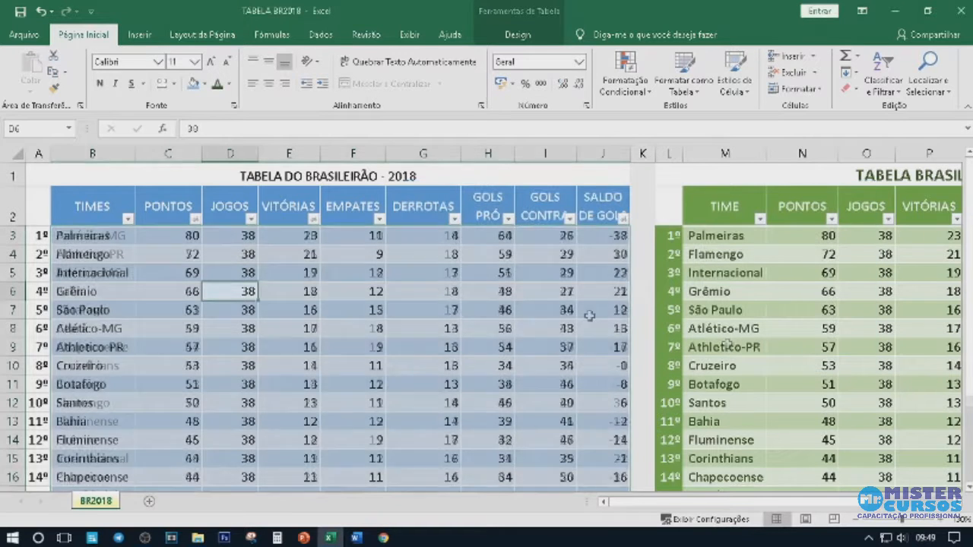
Compare the sorted team order in the blue table with the green classification, especially Corinthians, Chapecoense and Ceará in rows 15 to 17.
left_click(450, 291)
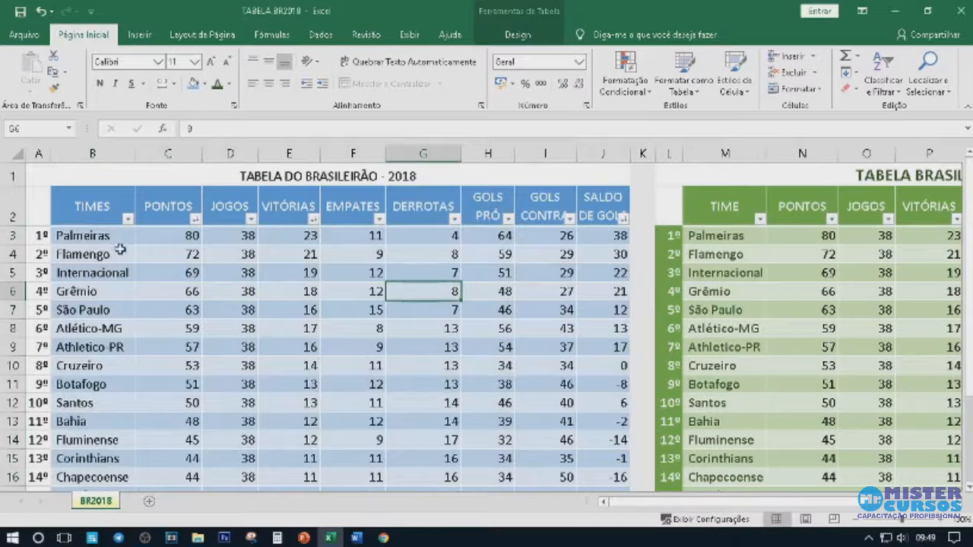
scroll(129, 254, "down", 1)
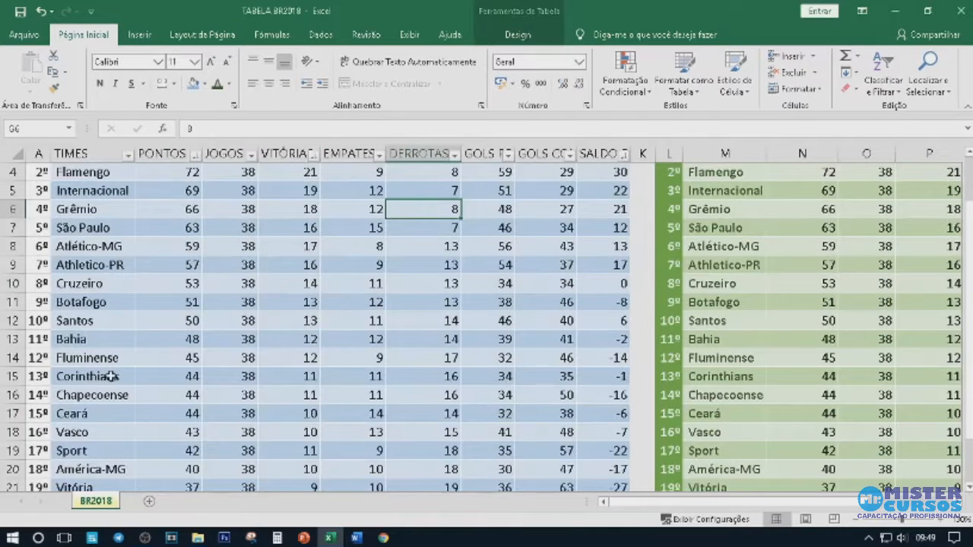
left_click(112, 376)
left_click(111, 396)
left_click(111, 415)
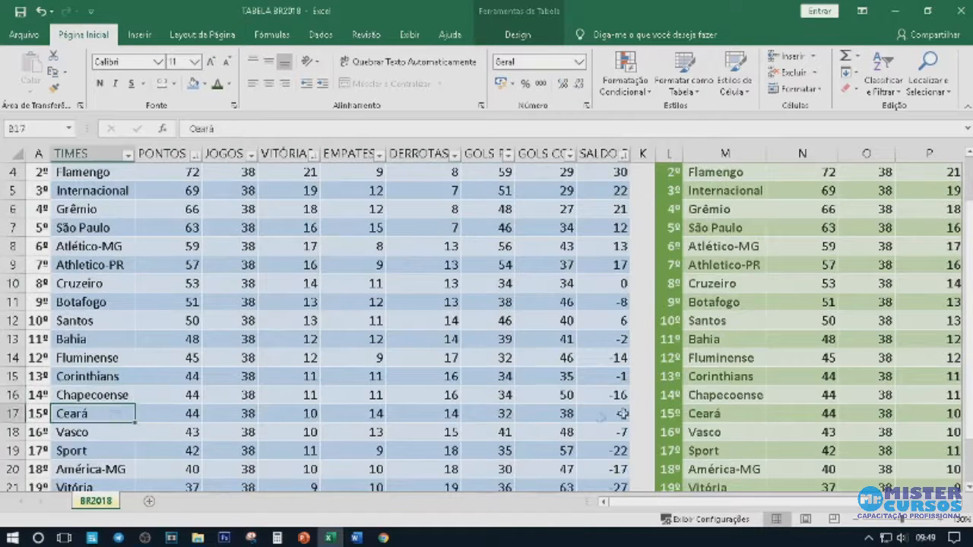
left_click(689, 382)
left_click(707, 396)
left_click(709, 417)
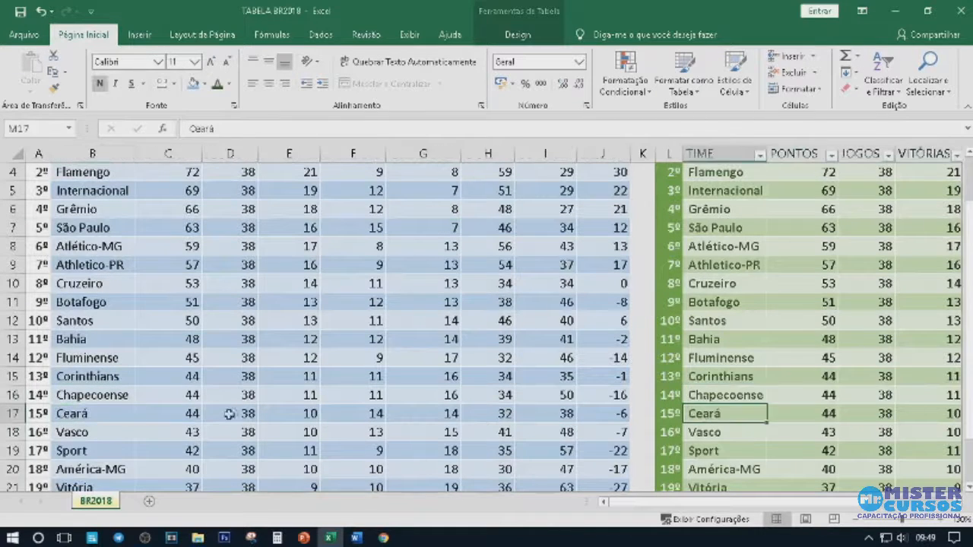
scroll(182, 388, "up", 1)
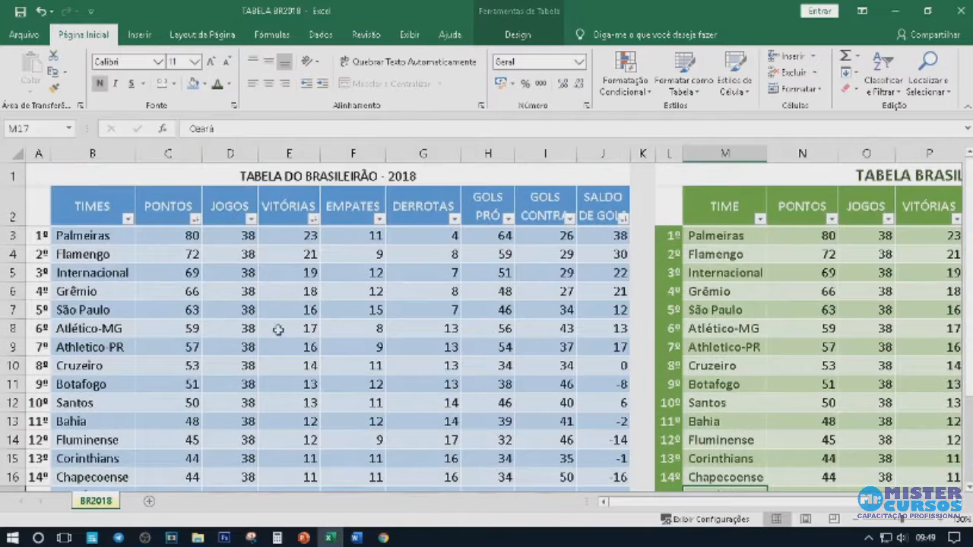
scroll(294, 318, "down", 2)
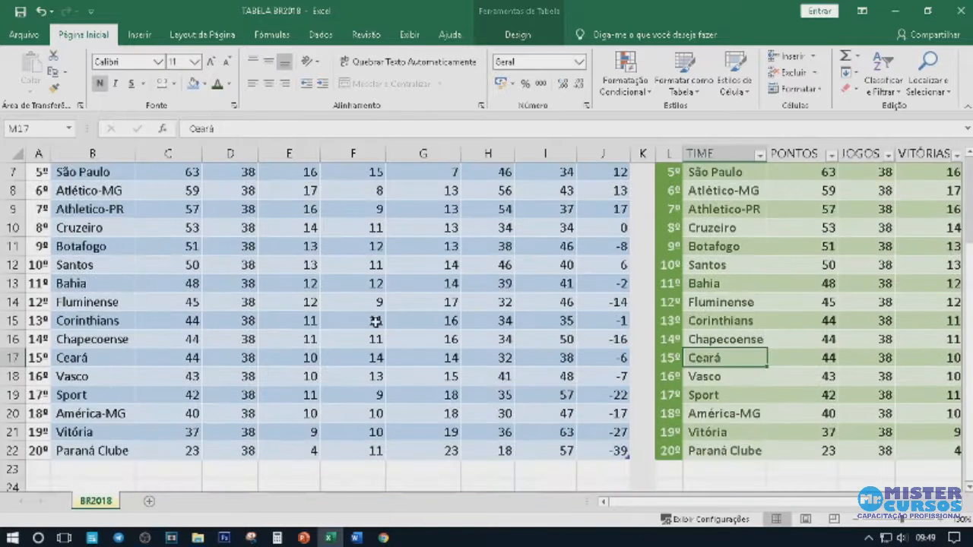
scroll(376, 321, "up", 2)
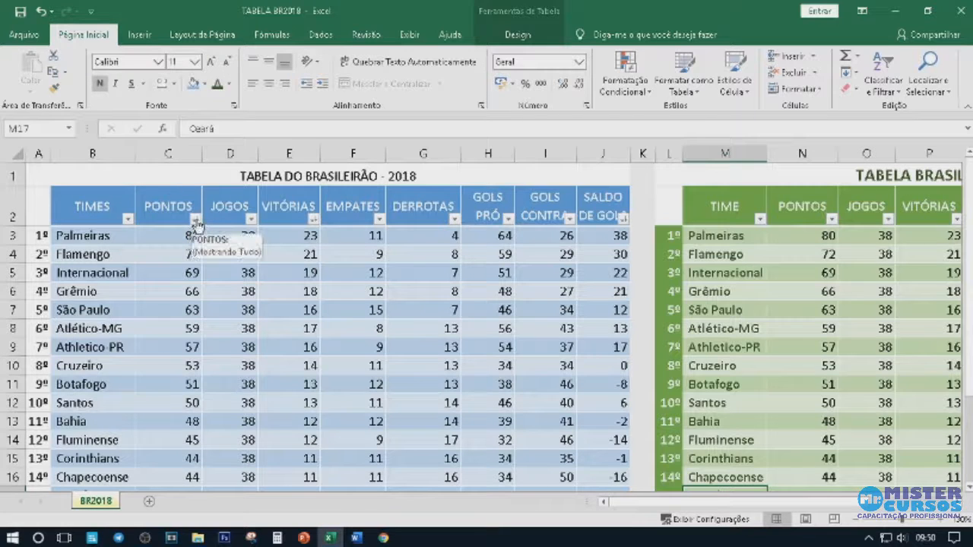
Filter the blue table's PONTOS column to show only teams with values greater than or equal to 50.
left_click(196, 220)
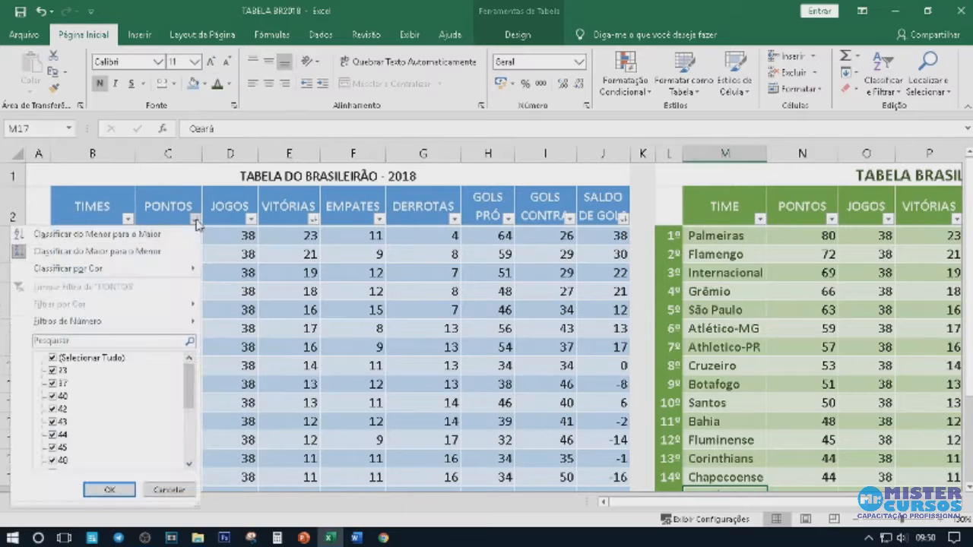
mouse_move(54, 325)
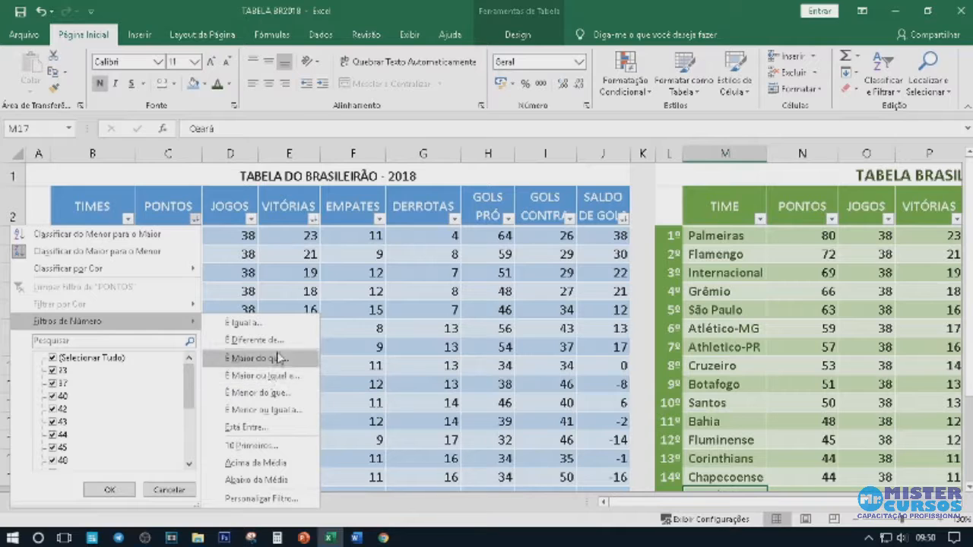
left_click(277, 383)
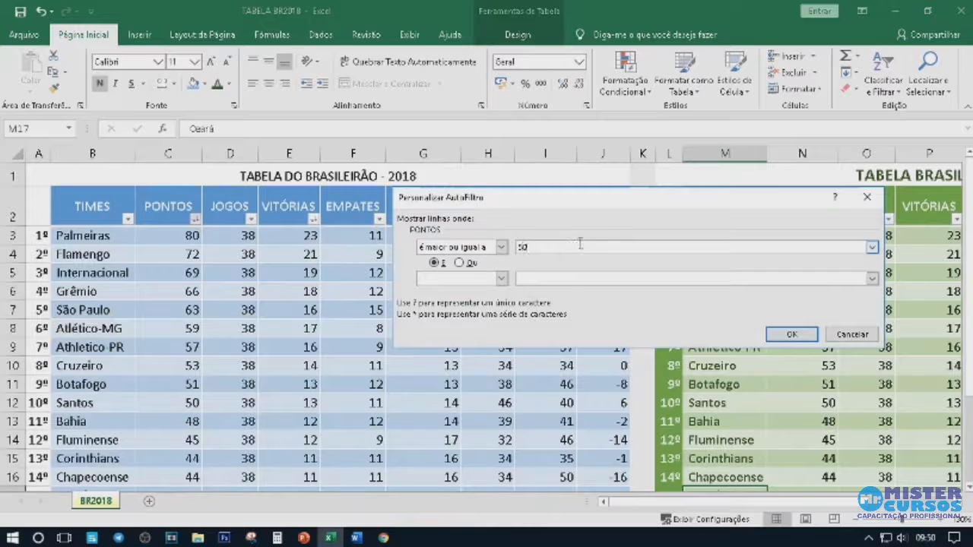
left_click(785, 336)
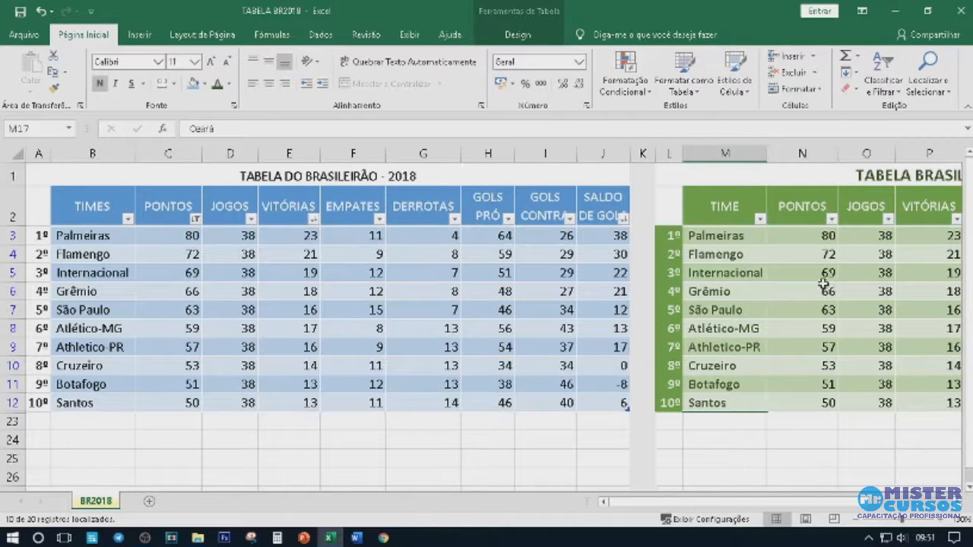
Clear the filter on the blue table's PONTOS column.
left_click(196, 221)
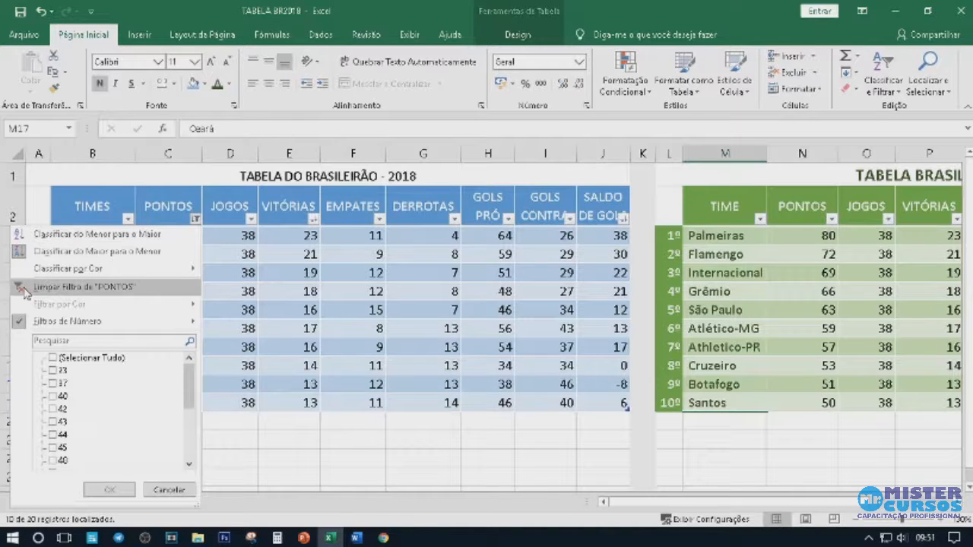
left_click(197, 220)
left_click(196, 219)
mouse_move(114, 321)
left_click(112, 288)
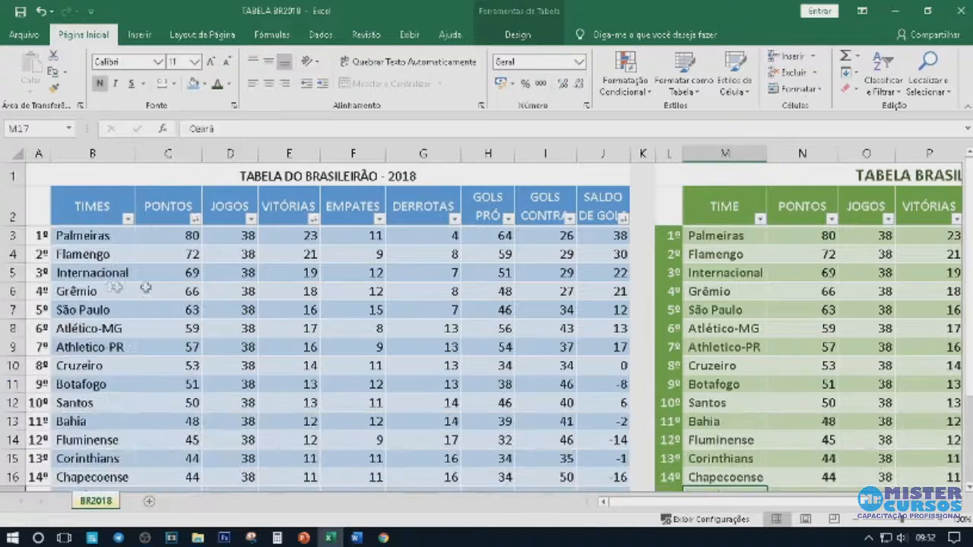
Filter the blue table's SALDO DE GOLS column to values less than 0, and clear that filter again.
scroll(243, 285, "down", 4)
scroll(251, 285, "up", 3)
scroll(251, 285, "up", 1)
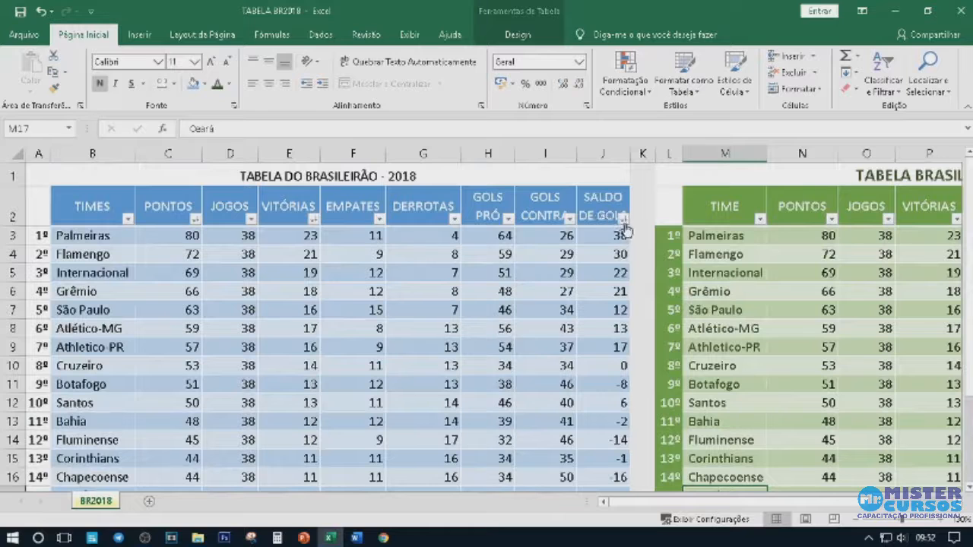
scroll(625, 227, "down", 1)
scroll(626, 228, "up", 1)
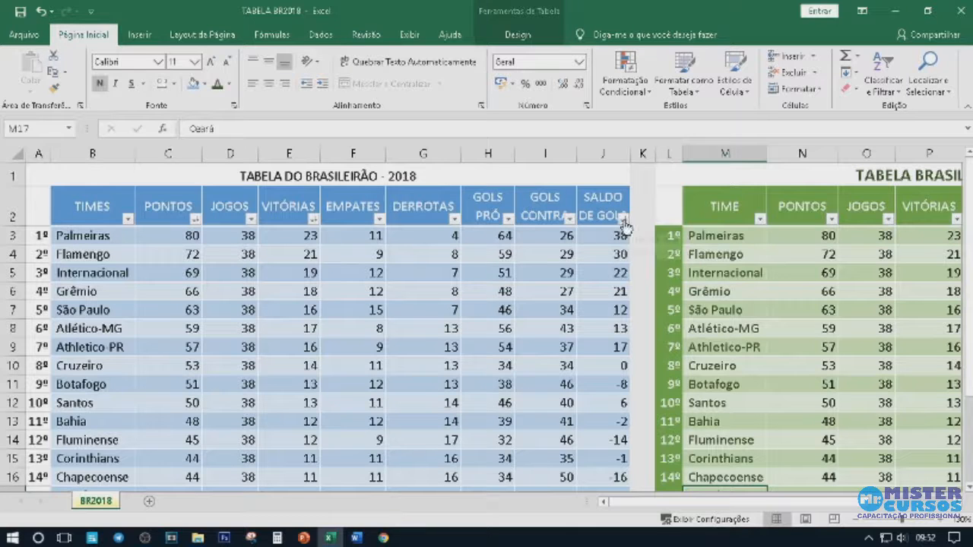
left_click(623, 219)
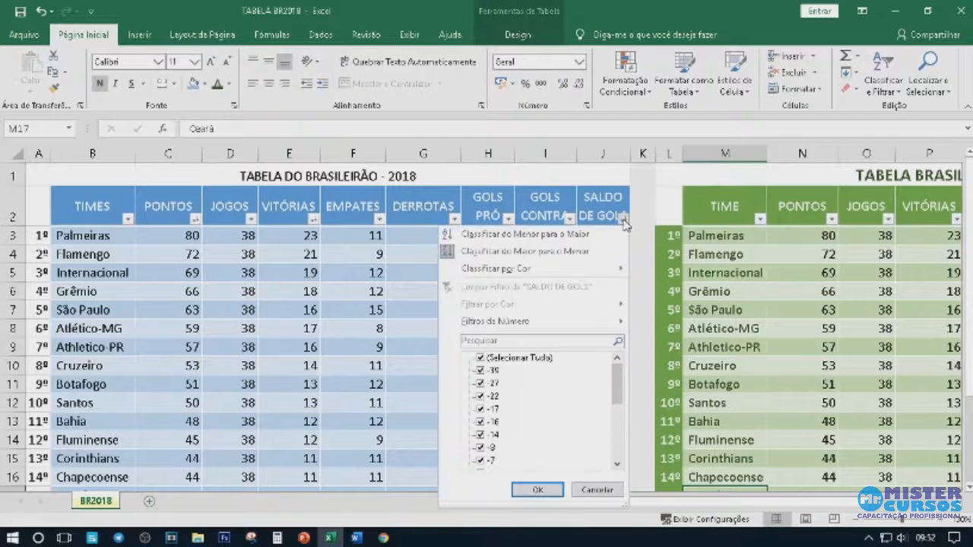
mouse_move(549, 269)
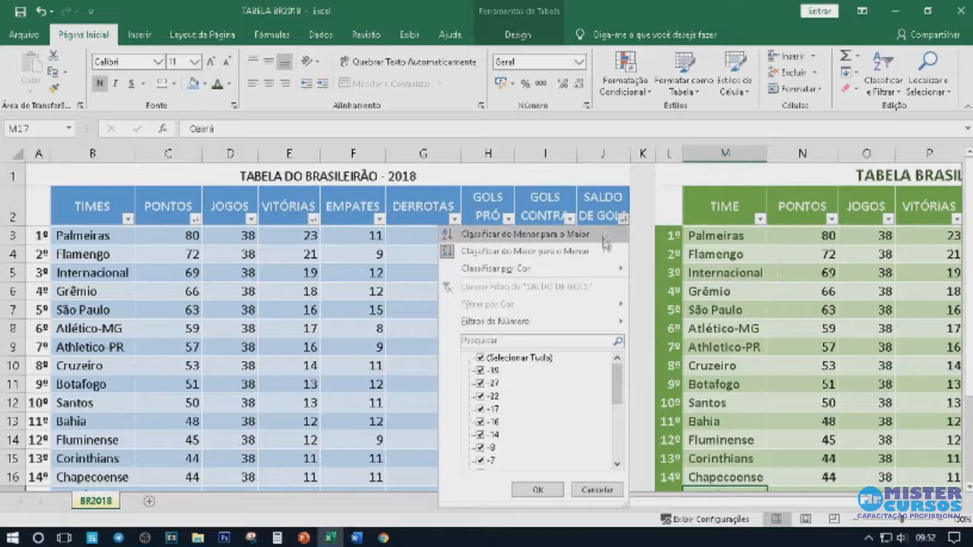
mouse_move(511, 325)
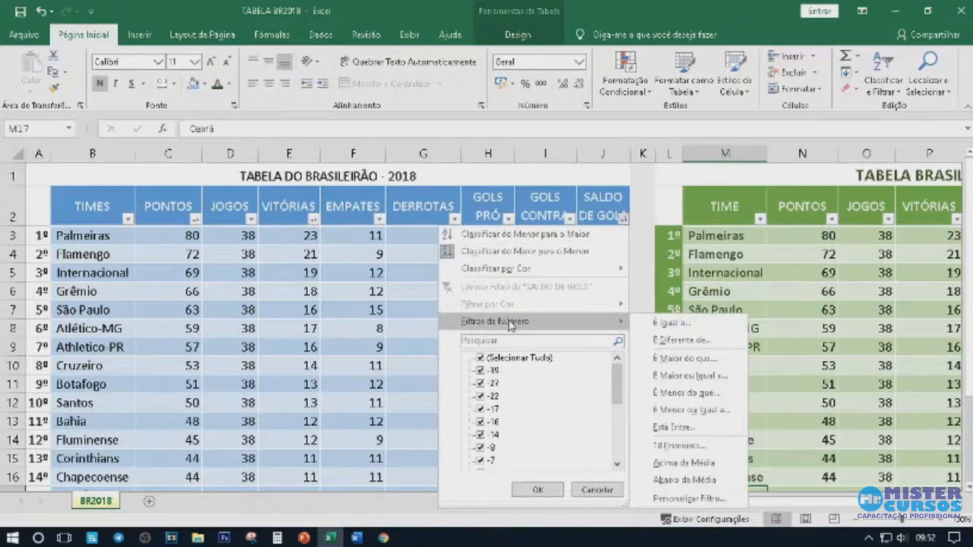
left_click(688, 393)
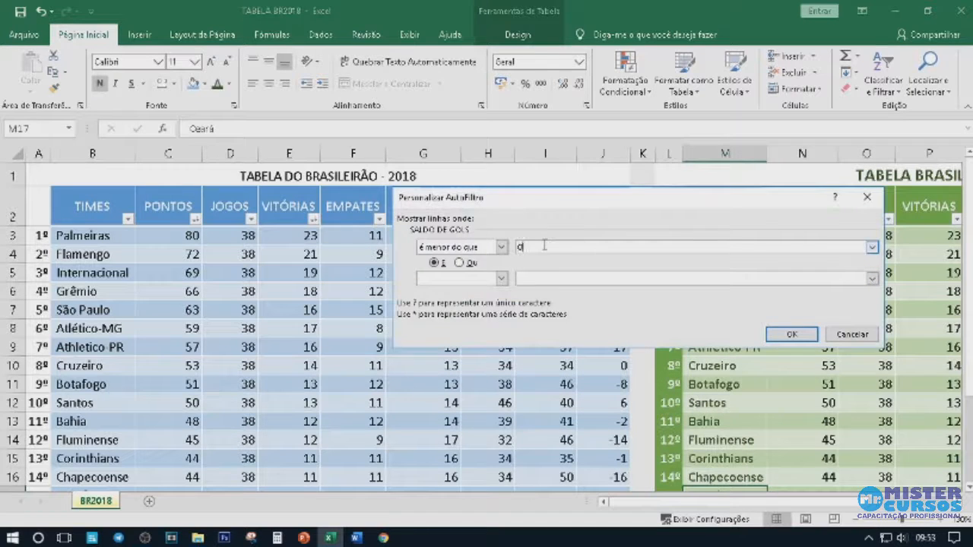
left_click(792, 335)
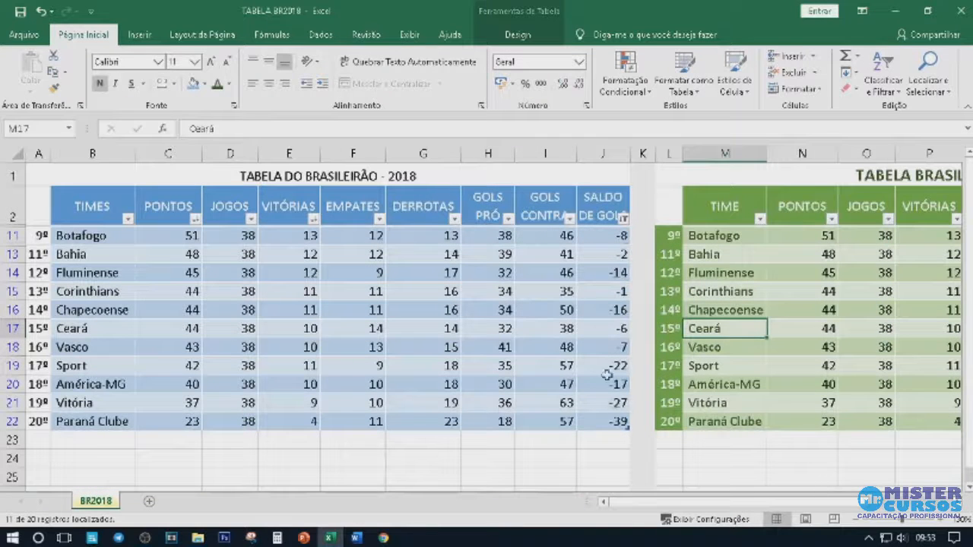
left_click(624, 219)
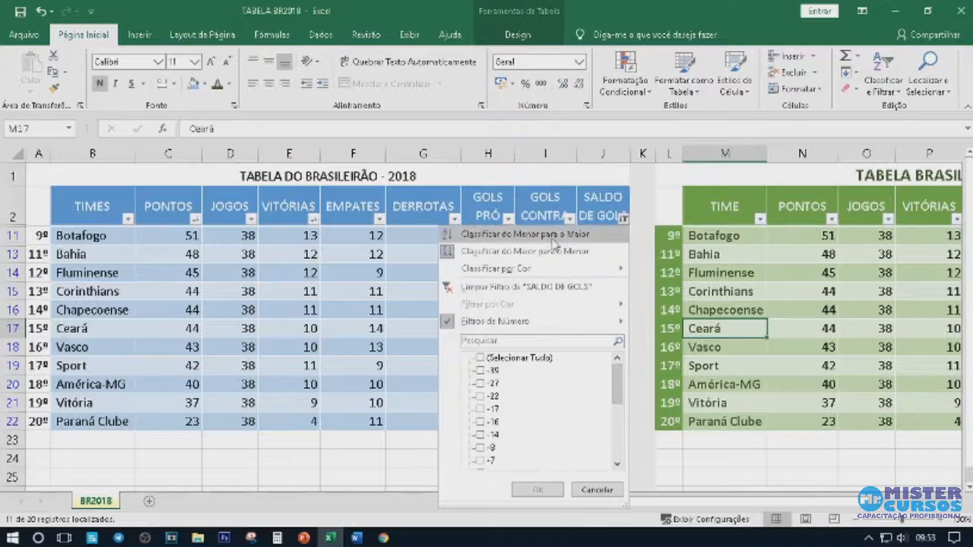
left_click(525, 287)
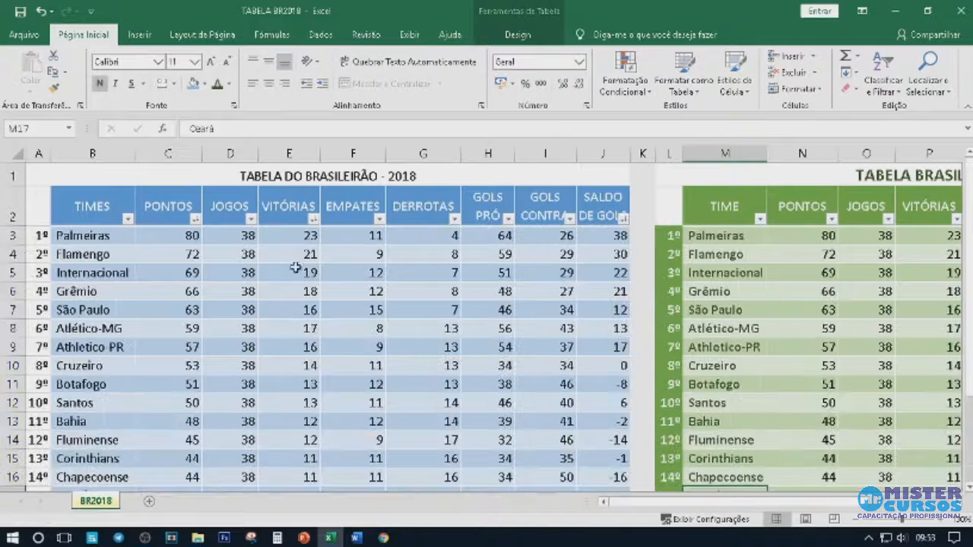
Sort the blue table alphabetically by TIMES from A to Z.
left_click(128, 220)
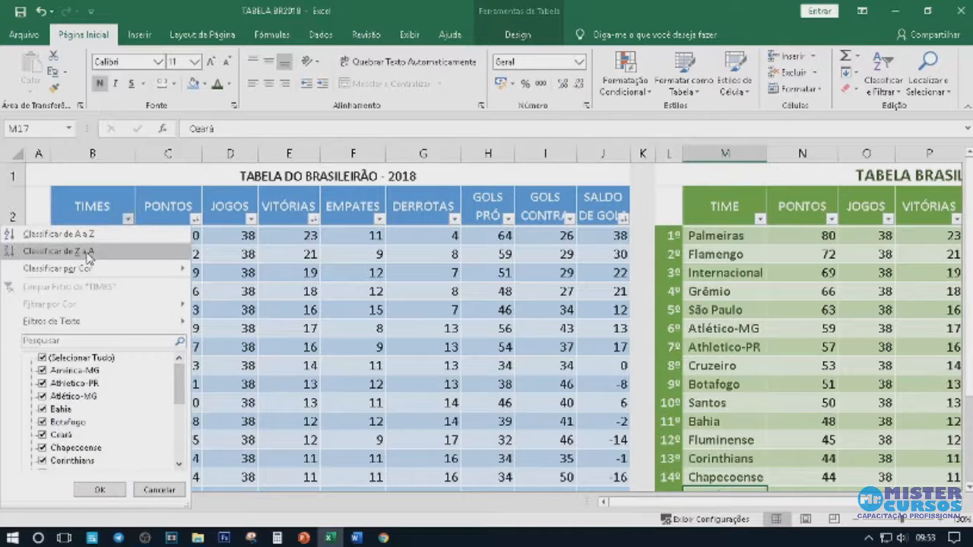
left_click(106, 236)
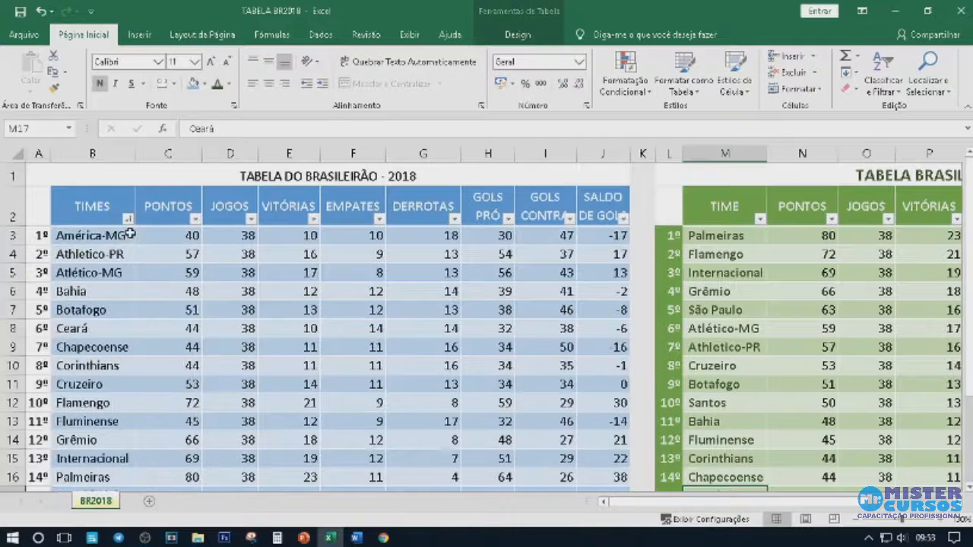
scroll(114, 251, "down", 3)
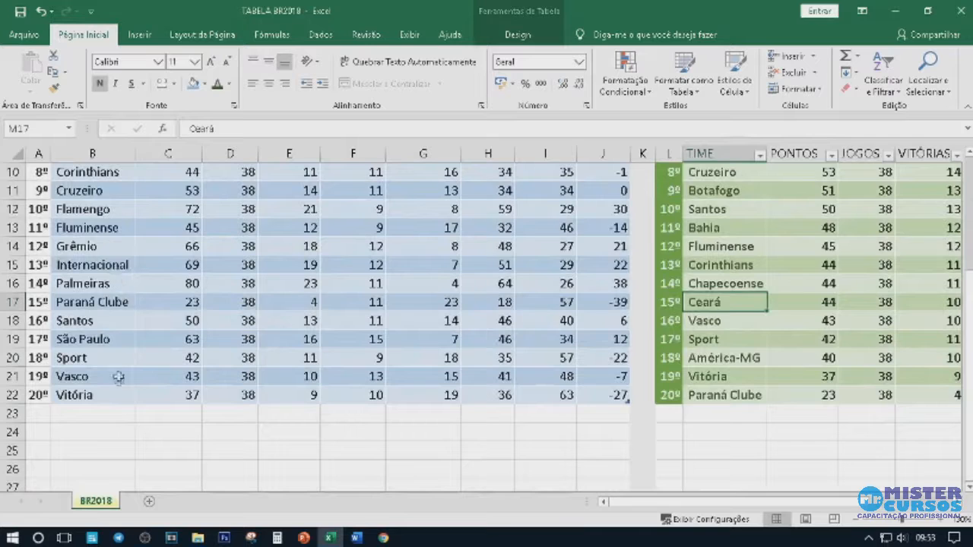
scroll(118, 376, "up", 3)
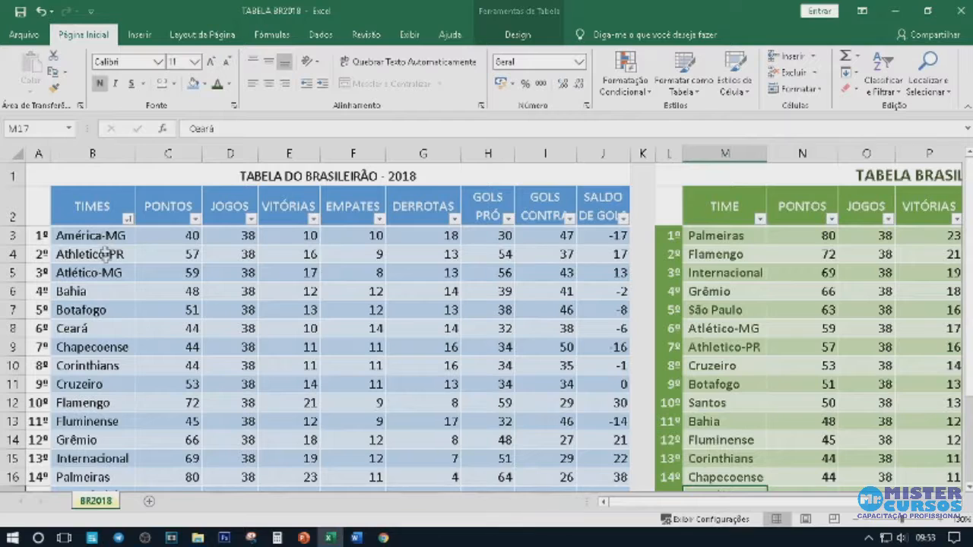
scroll(106, 259, "down", 3)
scroll(108, 297, "up", 3)
Examine the alphabetically ordered blue table, comparing the position numbers in column A with the teams and their figures.
left_click_drag(44, 233, 45, 441)
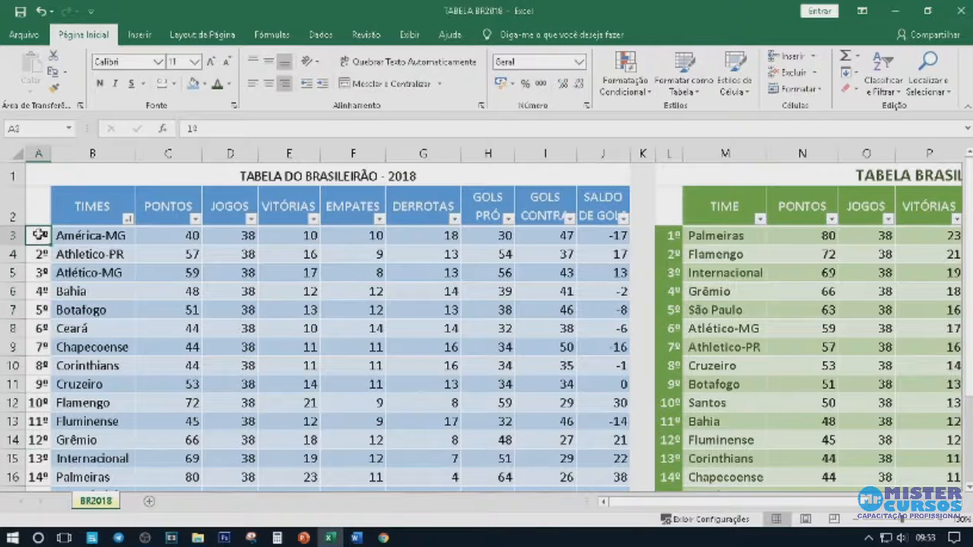
left_click(82, 237)
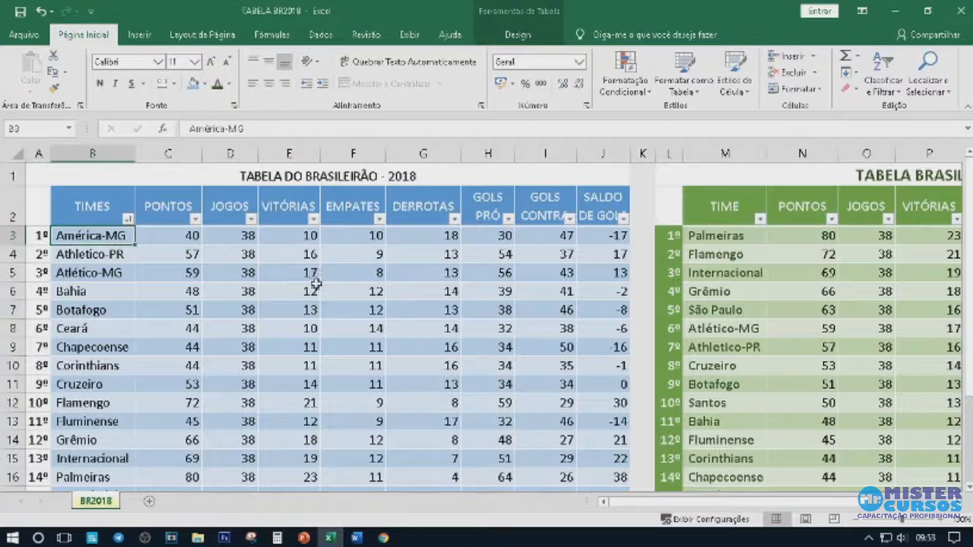
scroll(418, 272, "down", 2)
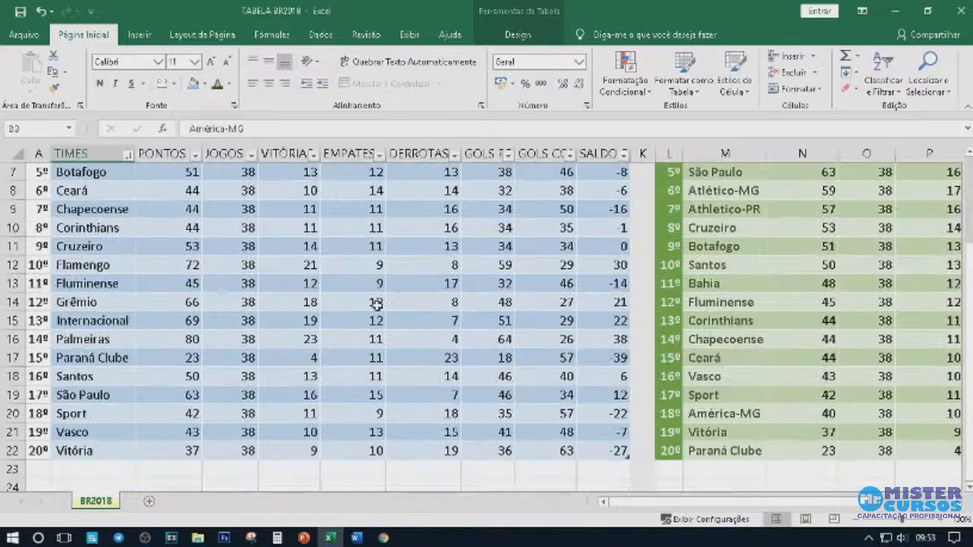
scroll(377, 303, "up", 2)
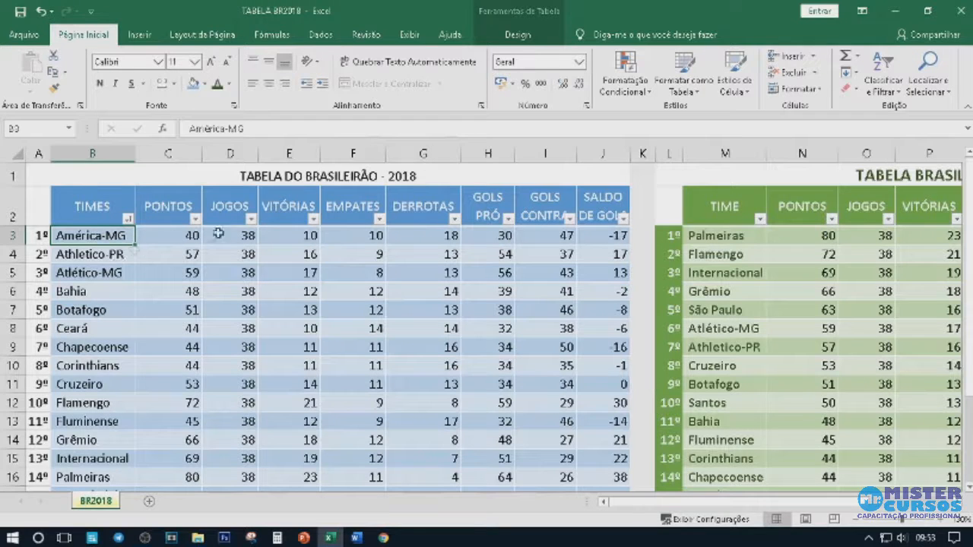
left_click(167, 257)
left_click(172, 294)
left_click(270, 311)
left_click(353, 291)
left_click(353, 329)
left_click(239, 346)
left_click_drag(103, 210, 581, 474)
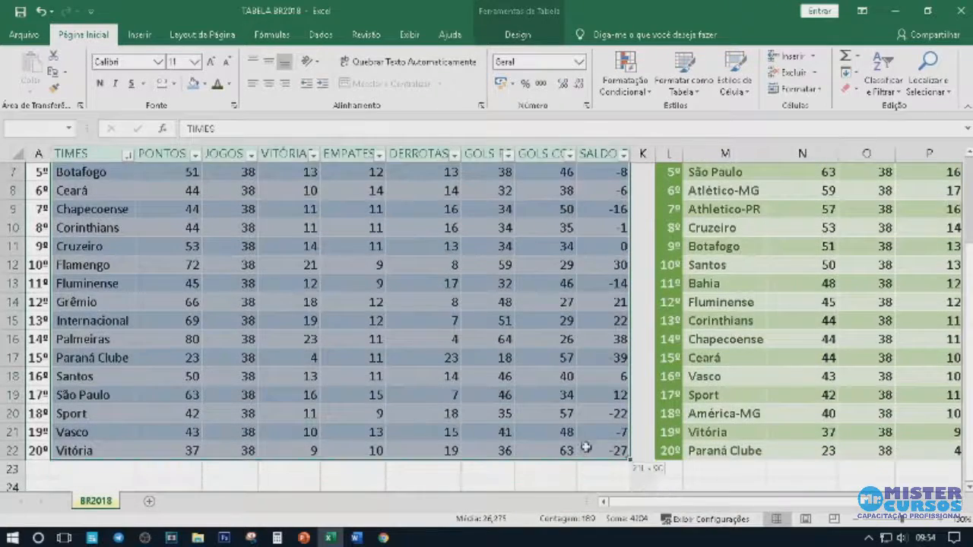
left_click(415, 304)
scroll(411, 284, "up", 2)
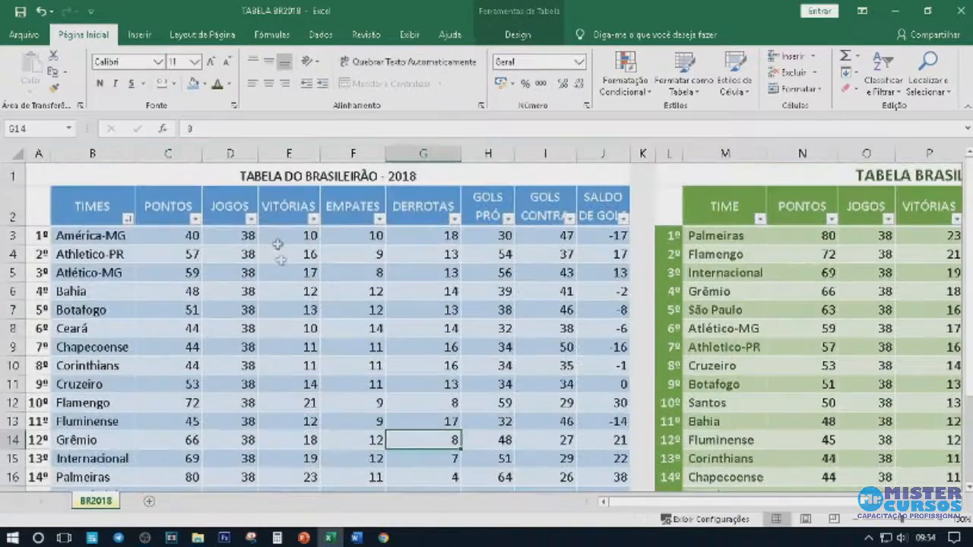
left_click(178, 238)
left_click(124, 238)
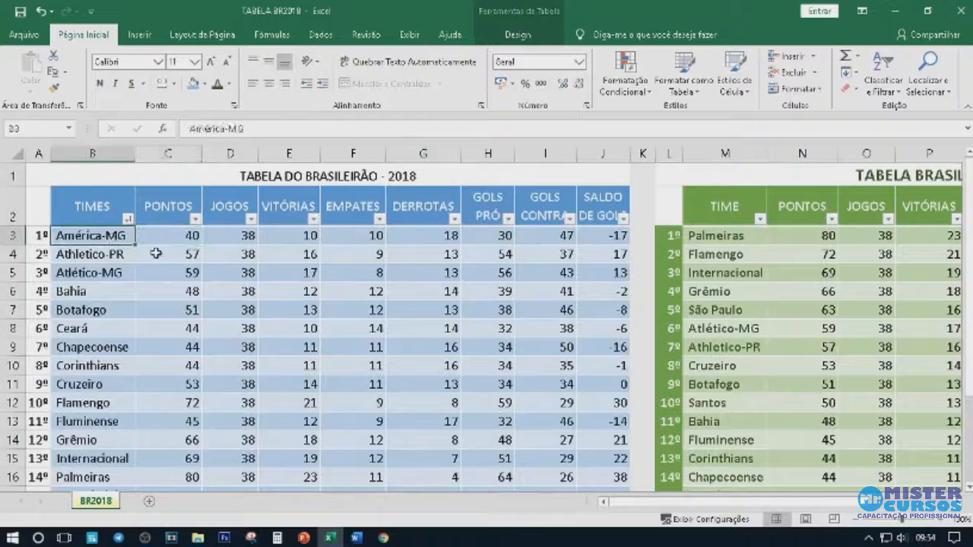
Start a custom sort of the blue table, replacing TIMES with PONTOS as the first level, ordered from largest to smallest.
left_click(172, 253)
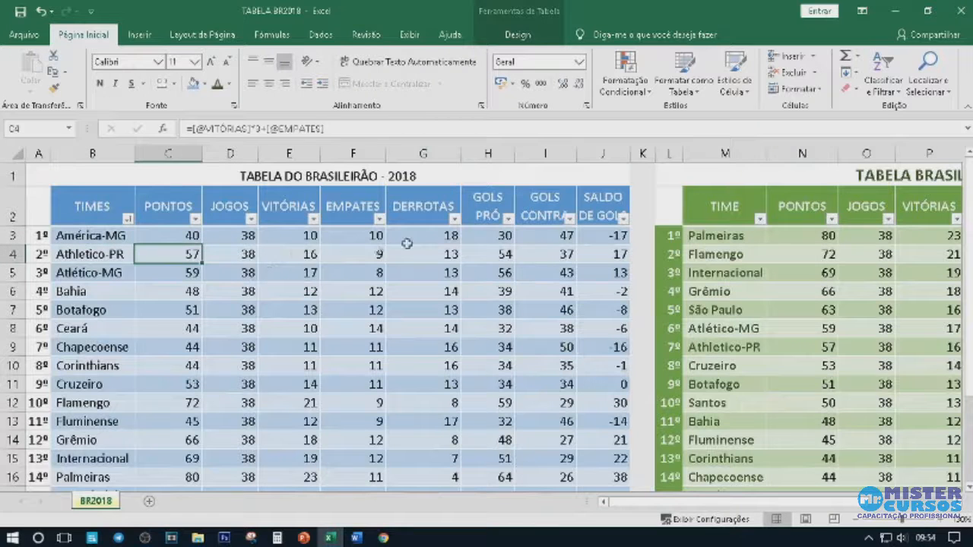
left_click(884, 81)
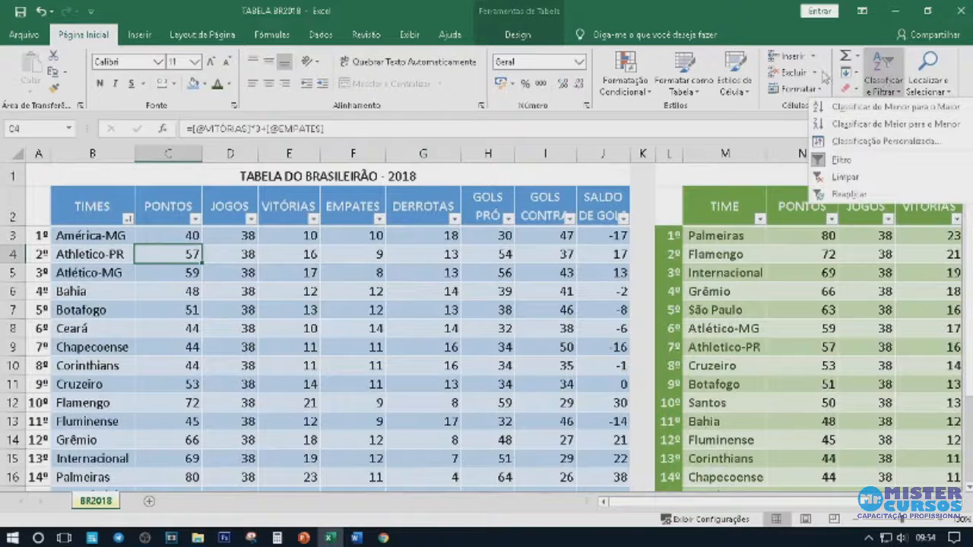
left_click(865, 144)
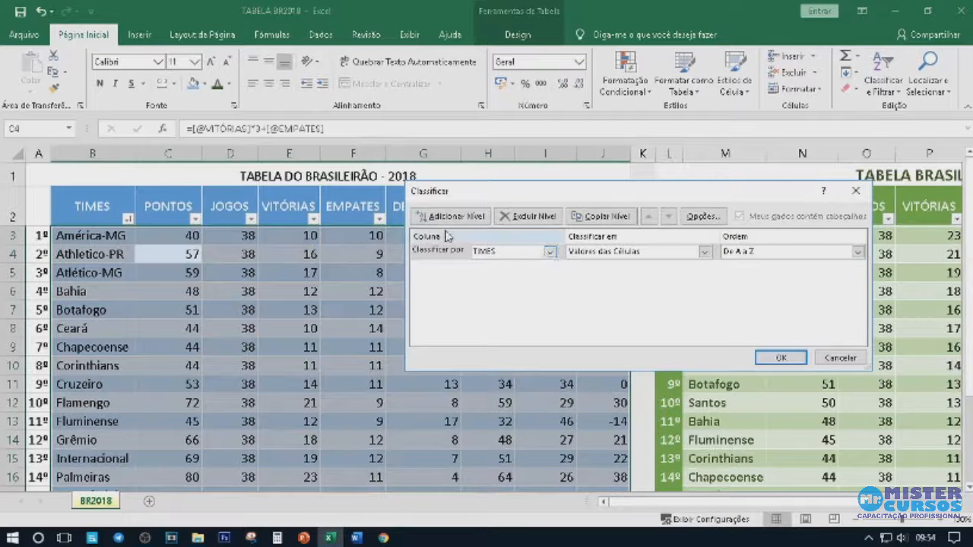
left_click(551, 252)
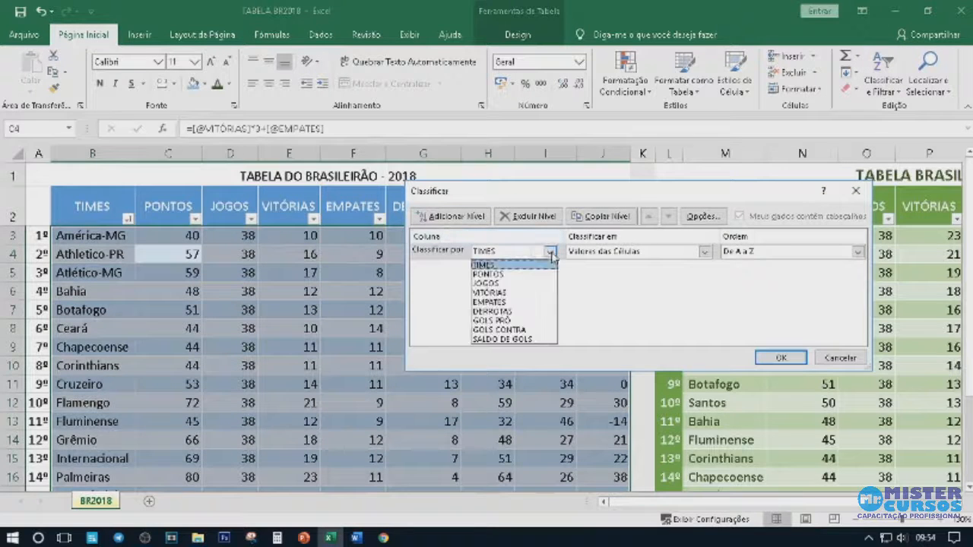
left_click(497, 274)
left_click(756, 252)
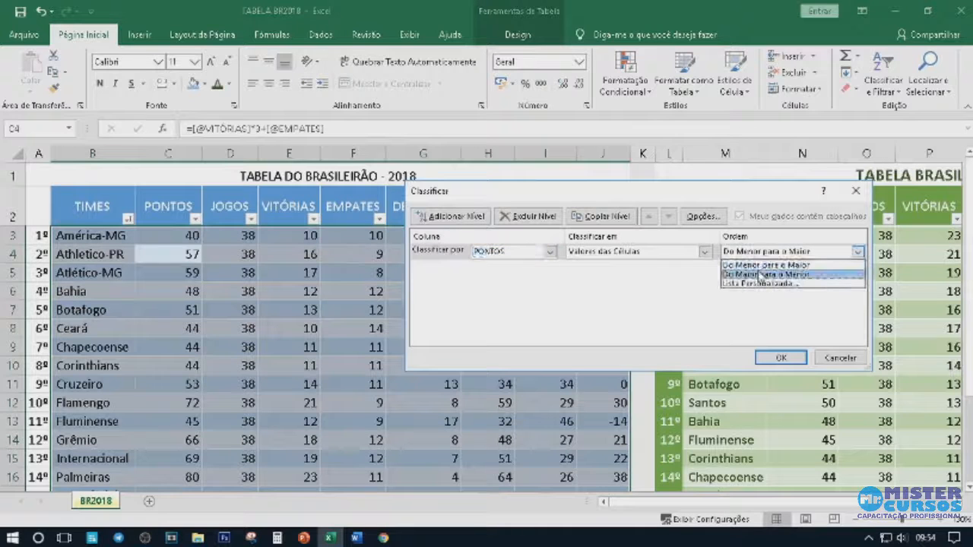
left_click(761, 275)
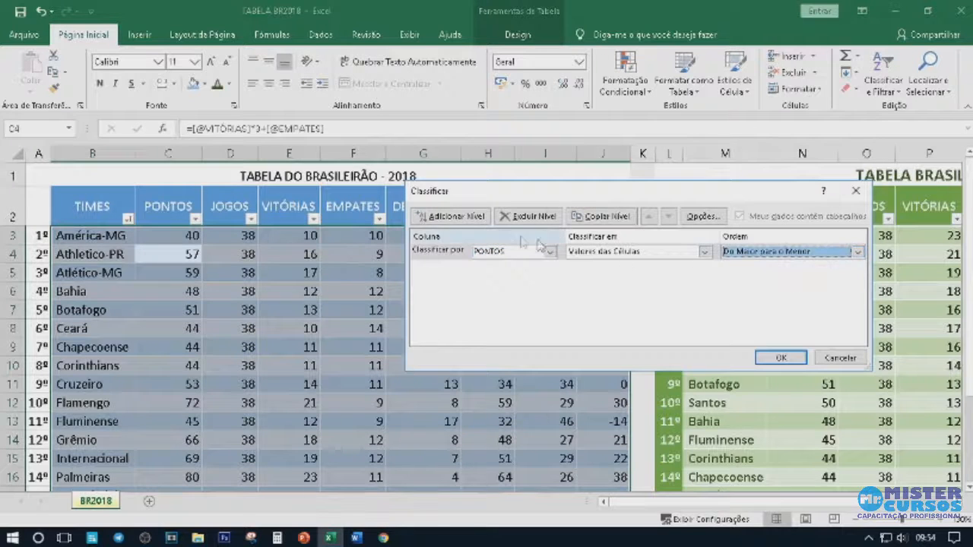
Add VITÓRIAS as the second level of the custom sort, ordered from largest to smallest.
left_click(476, 218)
left_click(507, 270)
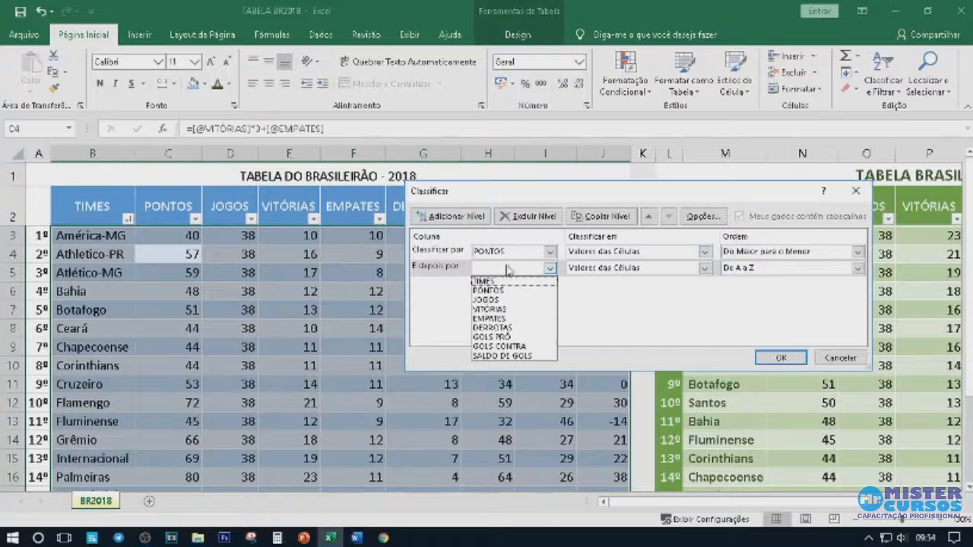
left_click(514, 310)
left_click(741, 269)
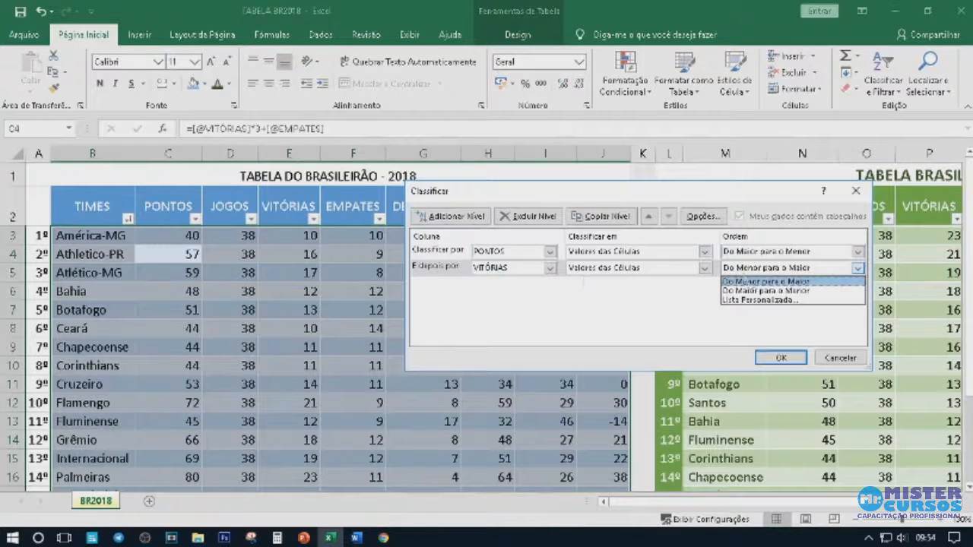
left_click(753, 291)
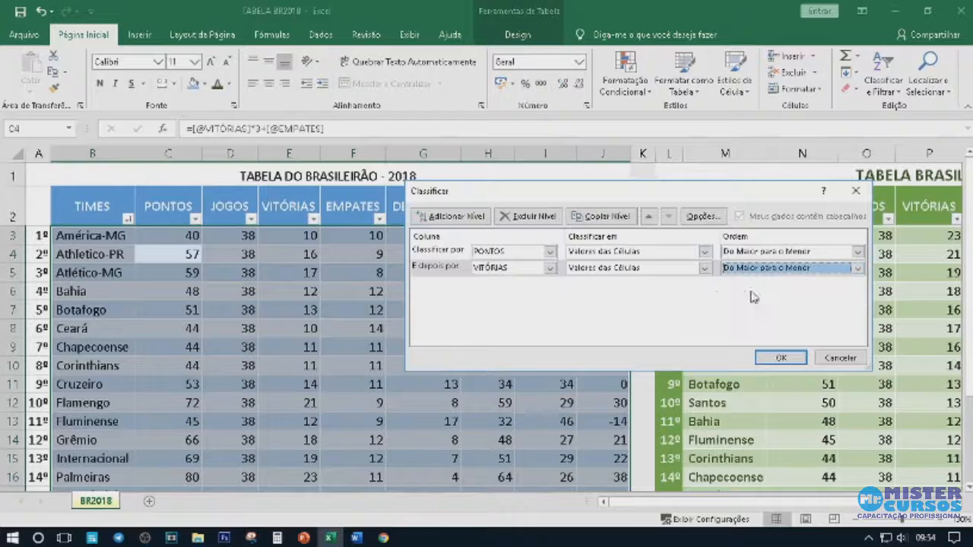
Add SALDO DE GOLS as the third level, ordered from largest to smallest, and apply the custom sort to the blue table.
left_click(459, 217)
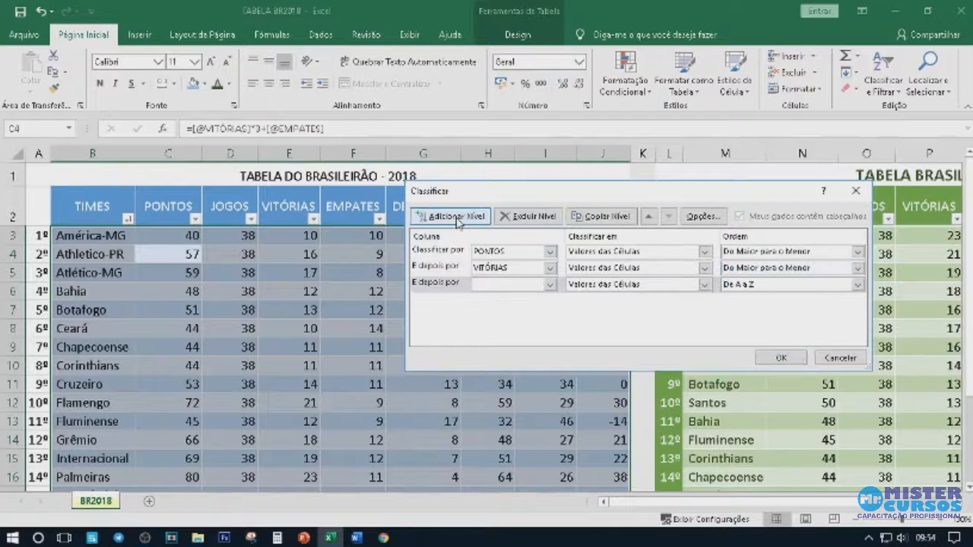
left_click(549, 284)
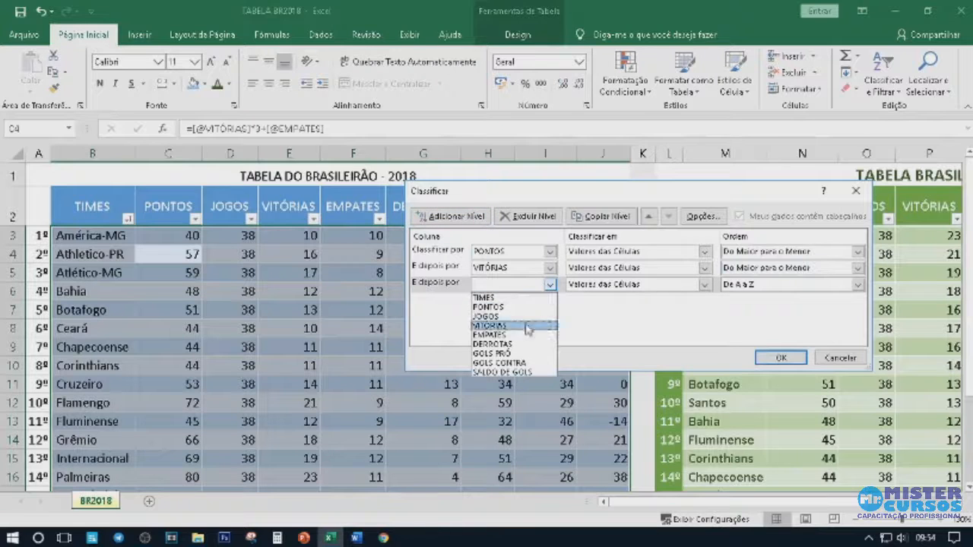
left_click(534, 373)
left_click(783, 286)
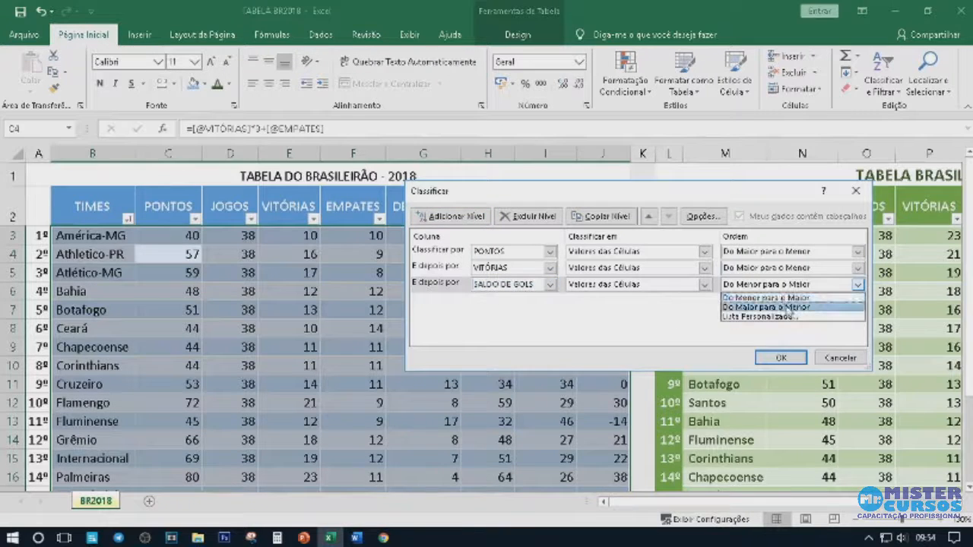
left_click(791, 307)
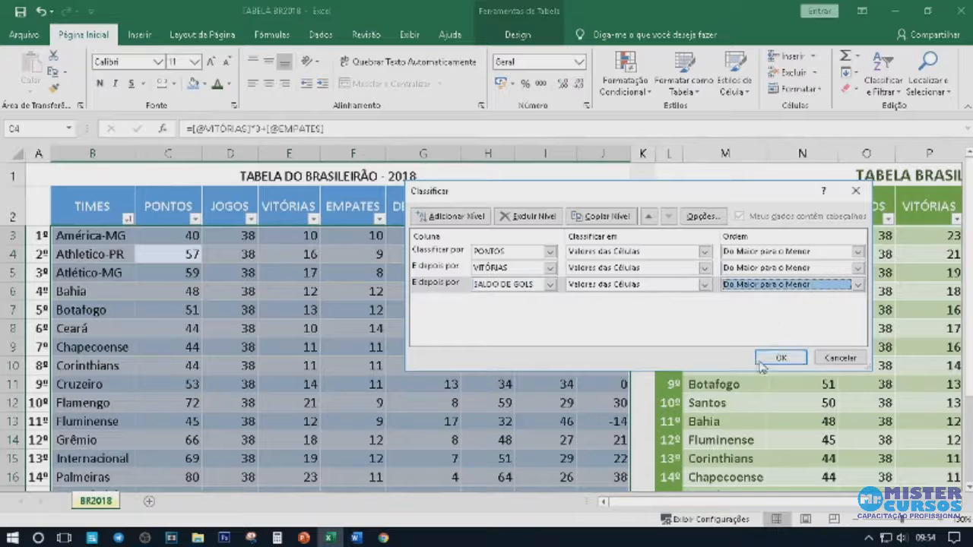
left_click(781, 358)
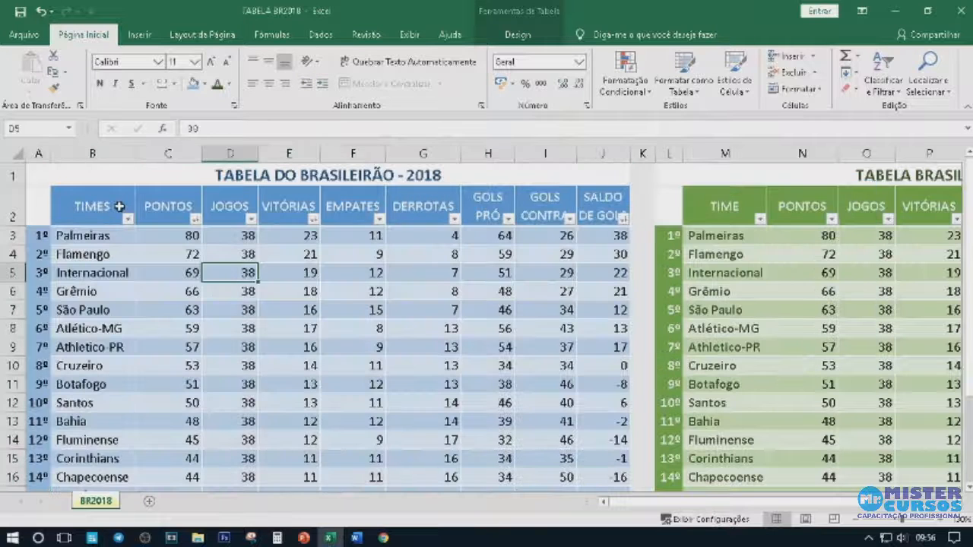
Examine the blue table's header row with its filter arrows and the sorted team rows beneath it.
left_click(120, 206)
left_click(172, 207)
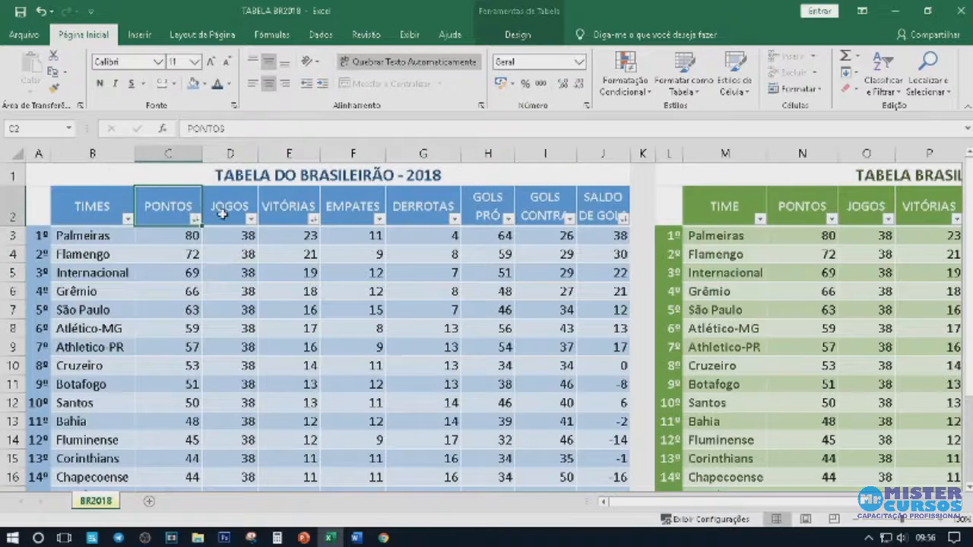
left_click(223, 211)
left_click(276, 208)
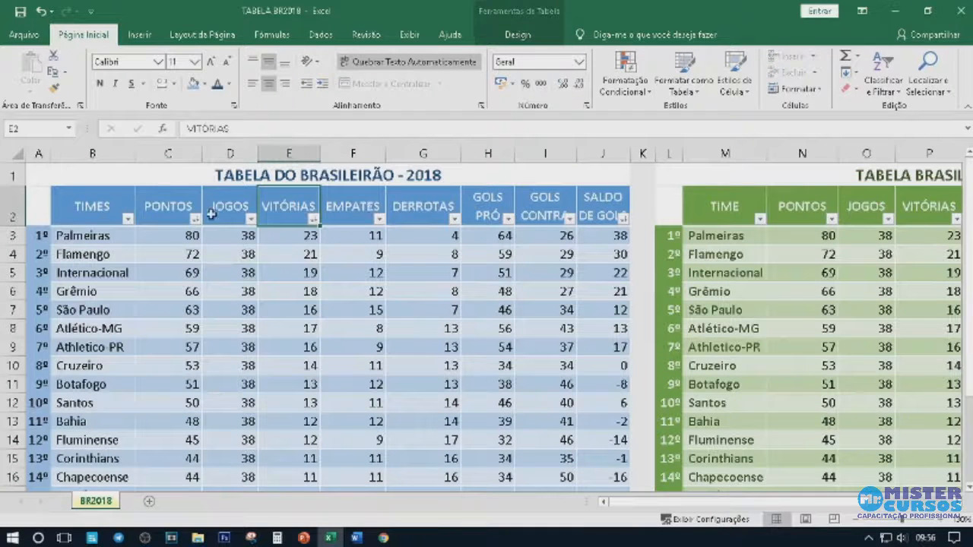
left_click(98, 208)
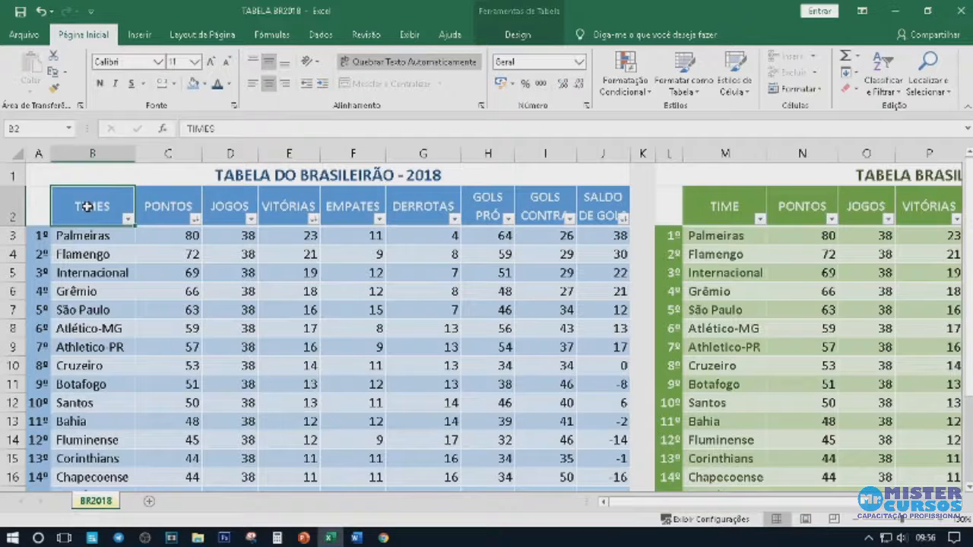
left_click(254, 289)
left_click(158, 259)
left_click(127, 310)
left_click(232, 335)
Turn off the filter arrows in the blue table's header row.
left_click(313, 258)
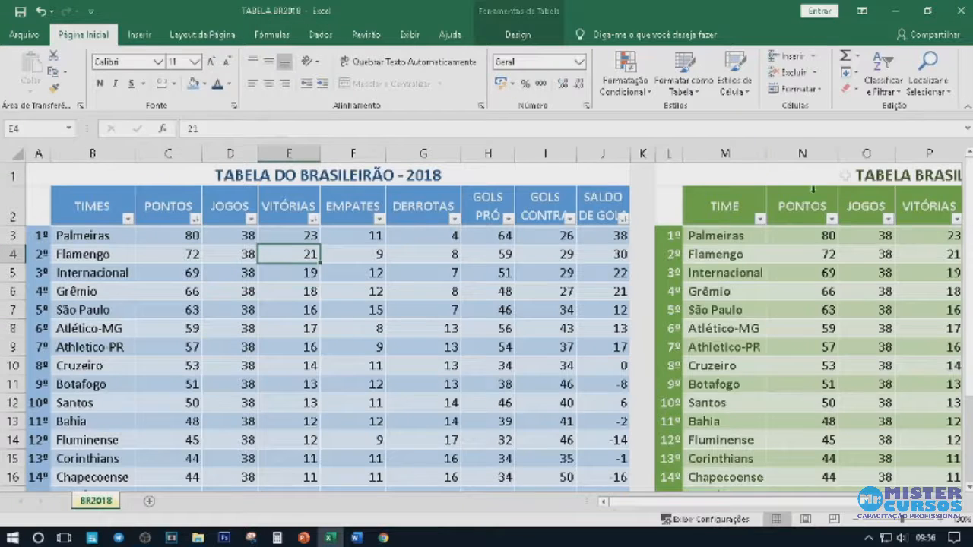
left_click(885, 88)
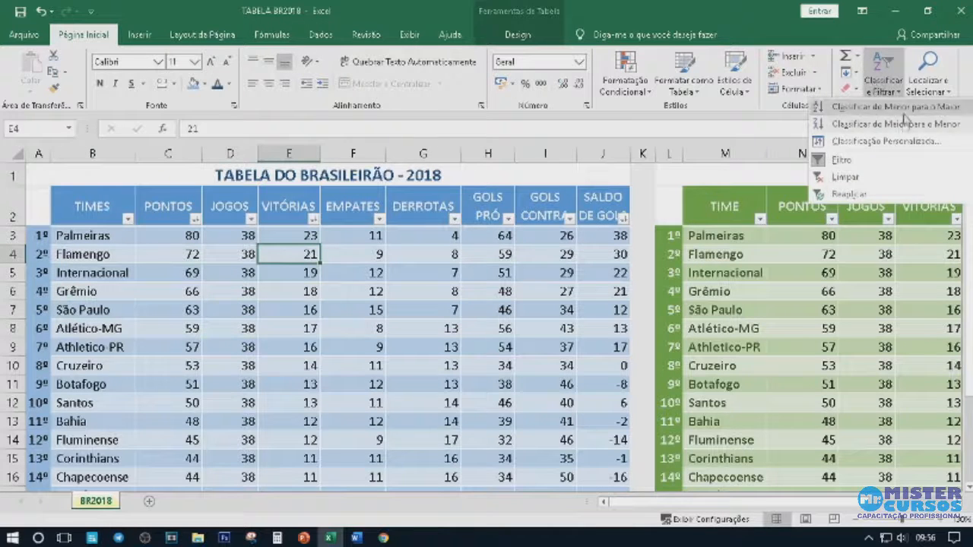
left_click(844, 162)
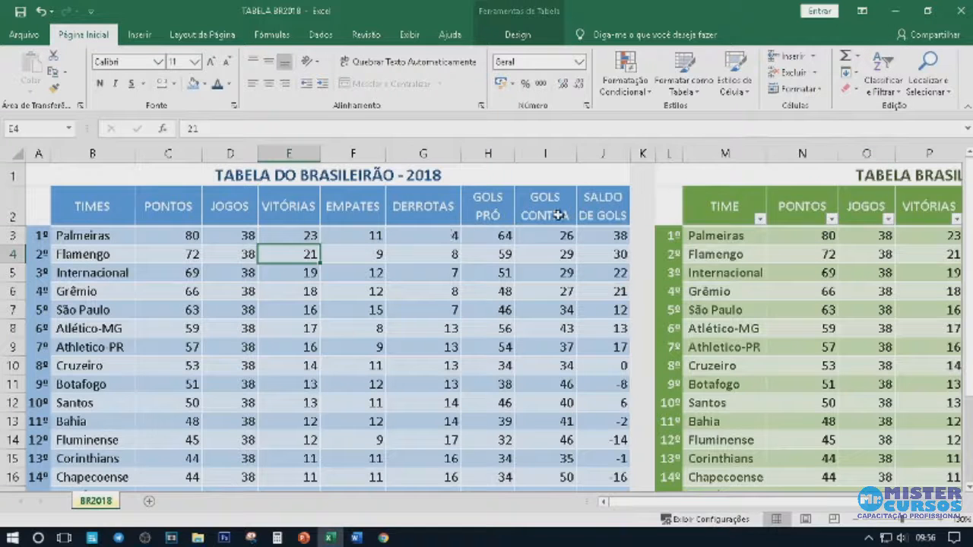
Compare the team order and figures of the blue table with those of the green table.
left_click(362, 257)
left_click(344, 293)
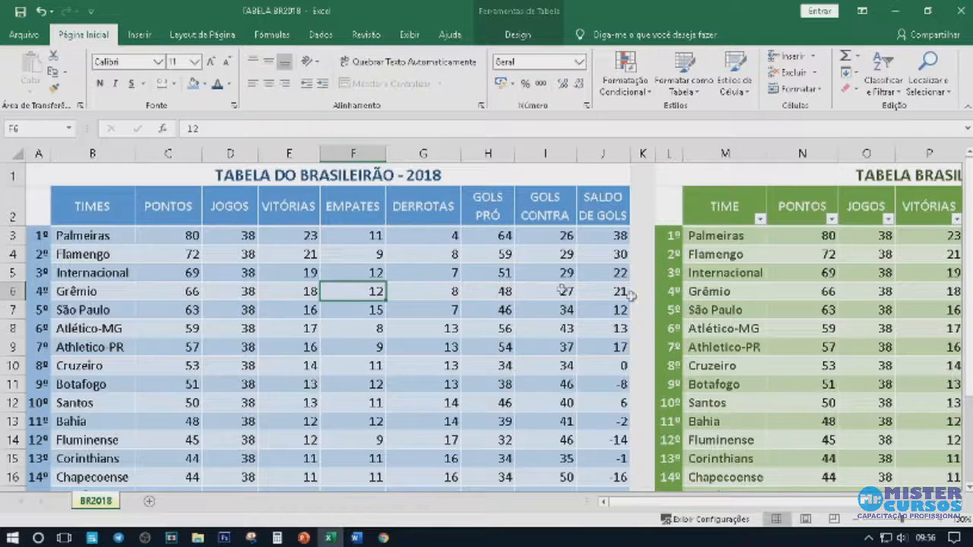
left_click(741, 234)
left_click(816, 257)
left_click(226, 261)
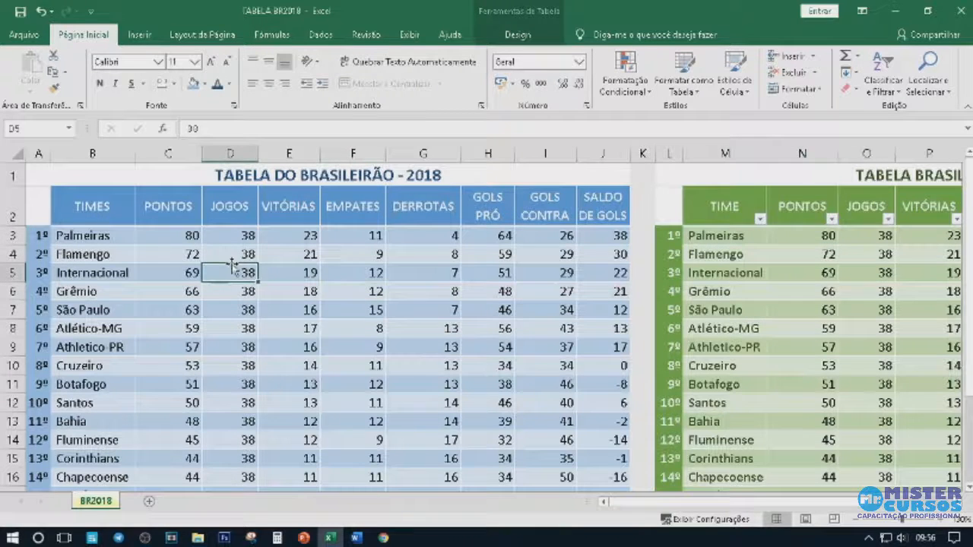
left_click(171, 237)
key("Left")
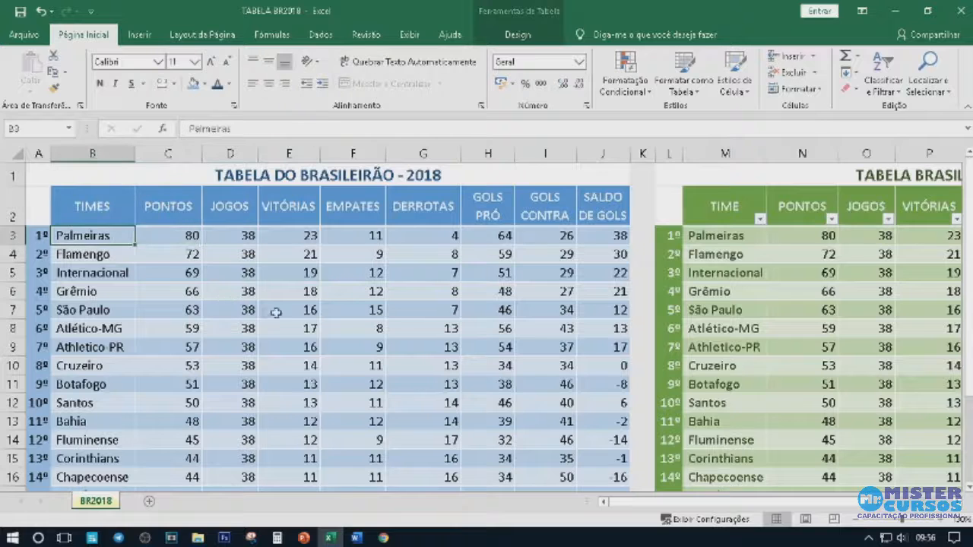